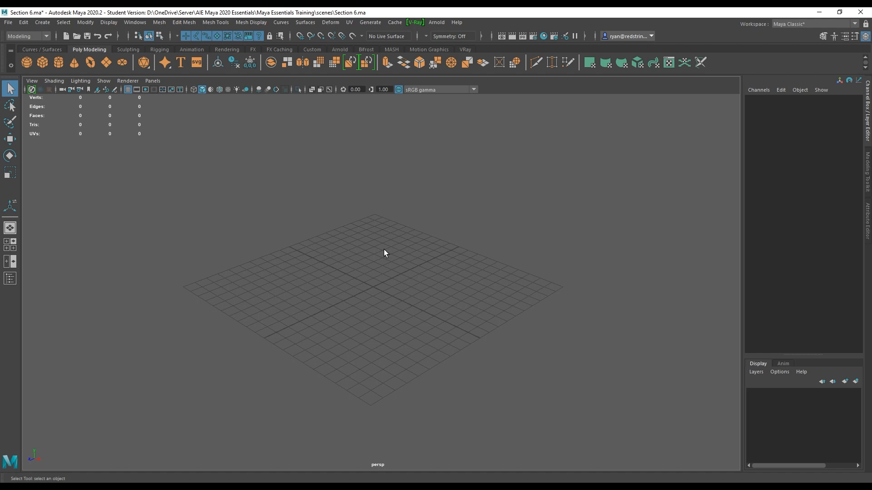
- Create a polygon cube, scale it uniformly to about 77.1, and raise it to about 45.9 in Y
{"action": "left_click", "coordinate": [43, 62]}
{"action": "key", "text": "r"}
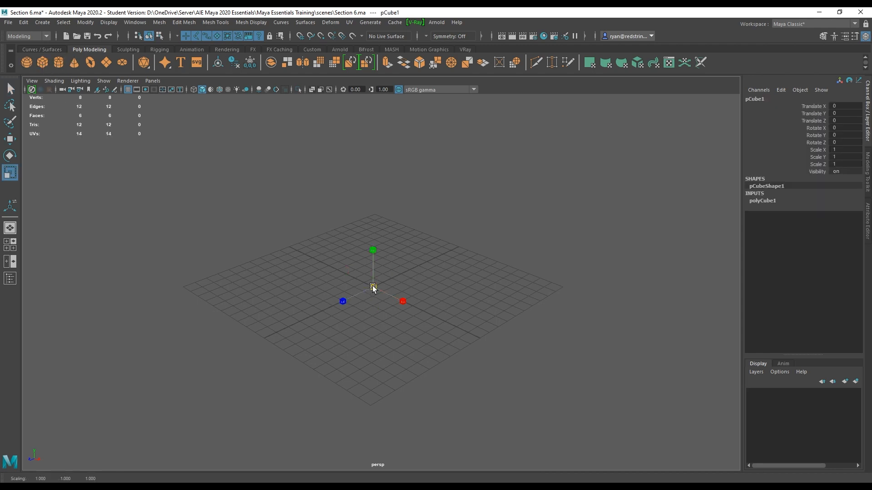
{"action": "left_click_drag", "start_coordinate": [373, 288], "coordinate": [461, 301]}
{"action": "key", "text": "w"}
{"action": "left_click_drag", "start_coordinate": [374, 250], "coordinate": [374, 184]}
{"action": "mouse_move", "coordinate": [292, 233]}
{"action": "left_mouse_down", "text": "alt"}
{"action": "mouse_move", "coordinate": [389, 242]}
{"action": "mouse_move", "coordinate": [257, 241]}
{"action": "mouse_move", "coordinate": [284, 239]}
{"action": "left_mouse_up", "text": "alt"}
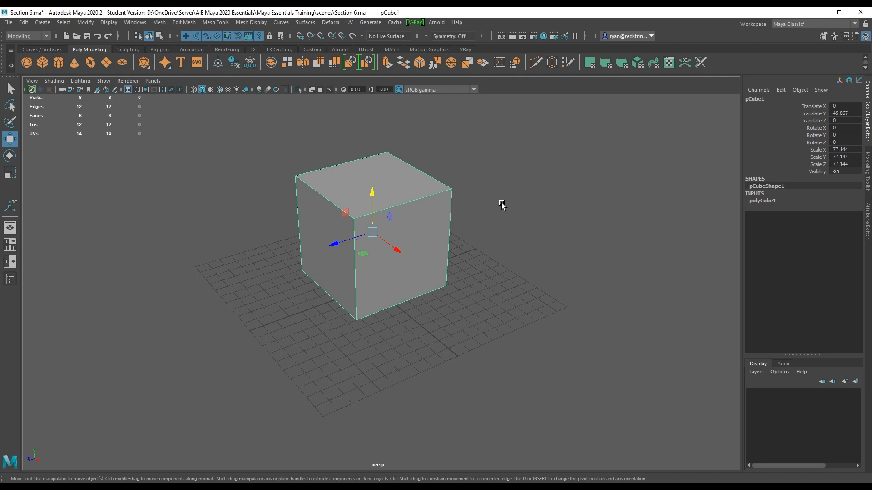
{"action": "left_click_drag", "start_coordinate": [502, 204], "coordinate": [341, 218], "text": "alt"}
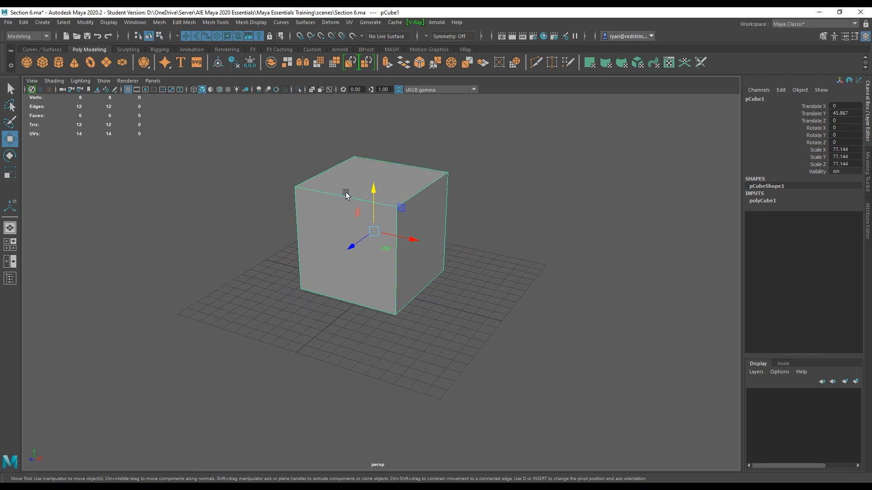
- Switch to the UV Editing workspace and widen the UV Editor
{"action": "left_click", "coordinate": [795, 30]}
{"action": "left_click", "coordinate": [787, 34]}
{"action": "left_click", "coordinate": [789, 26]}
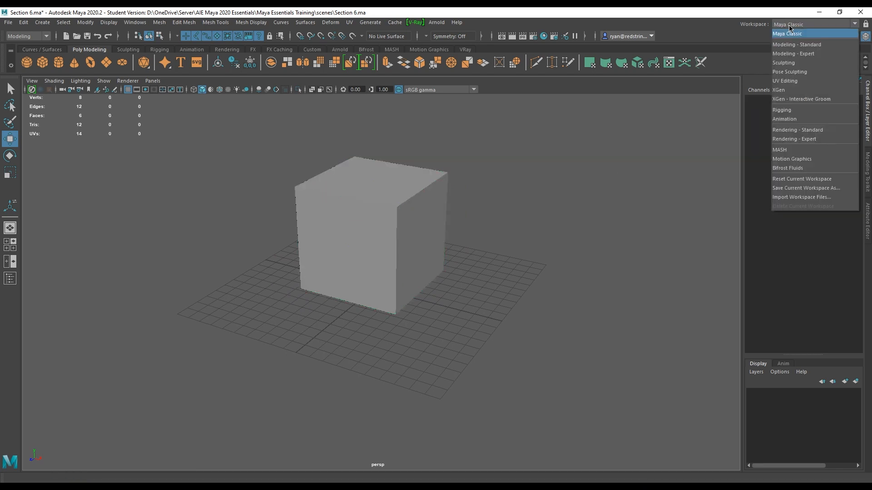
{"action": "left_click", "coordinate": [798, 82]}
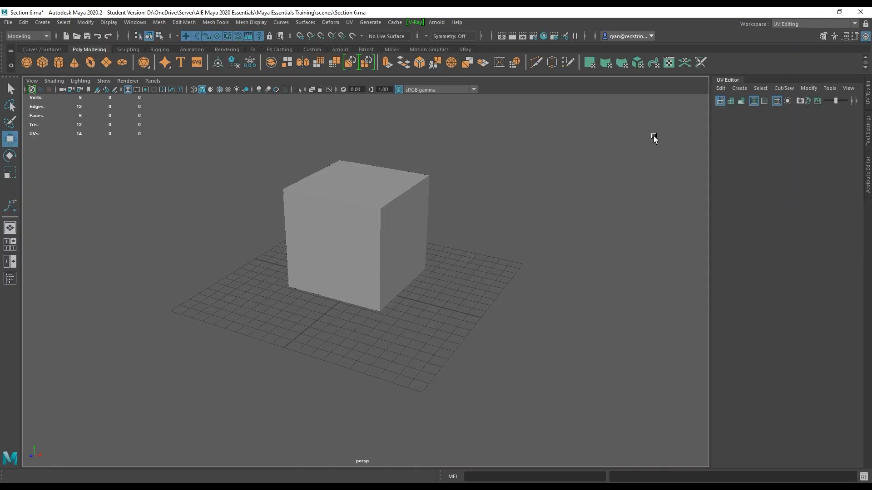
{"action": "left_click_drag", "start_coordinate": [707, 179], "coordinate": [582, 186]}
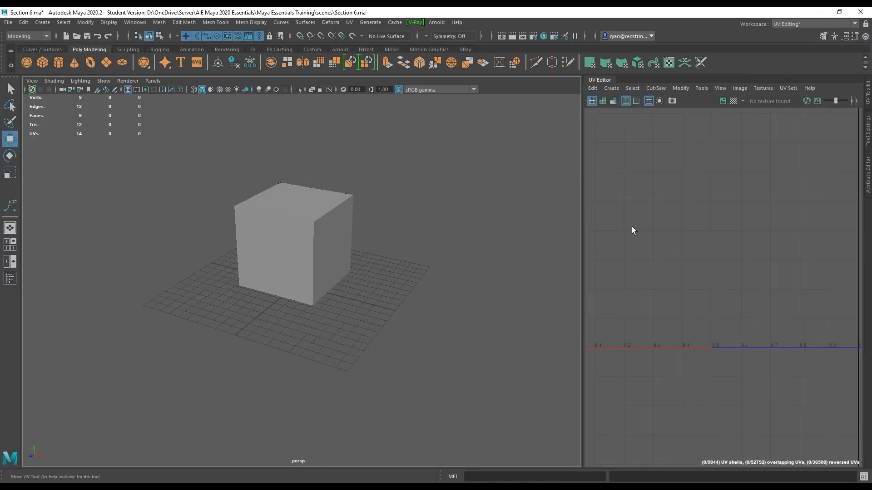
{"action": "scroll", "coordinate": [633, 230], "scroll_direction": "down", "scroll_amount": 3}
- Select the cube to compare its faces with its UV layout, and delete it
{"action": "left_click", "coordinate": [312, 223]}
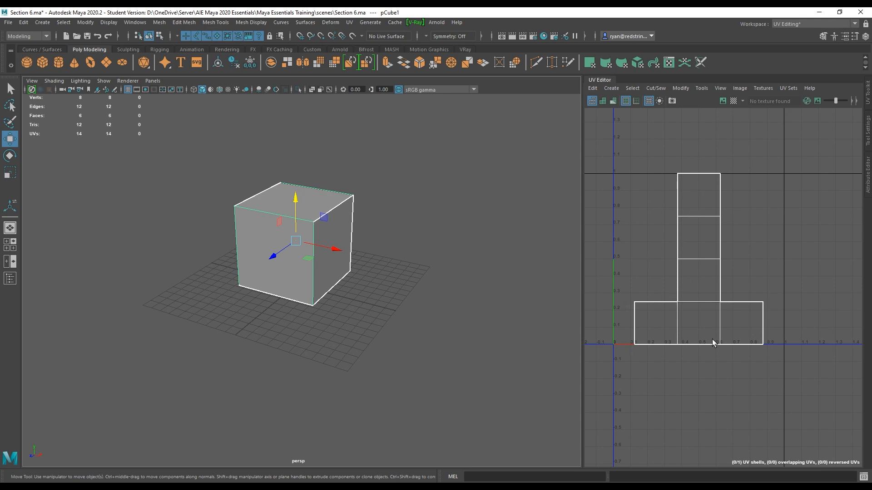
{"action": "scroll", "coordinate": [333, 220], "scroll_direction": "up", "scroll_amount": 5}
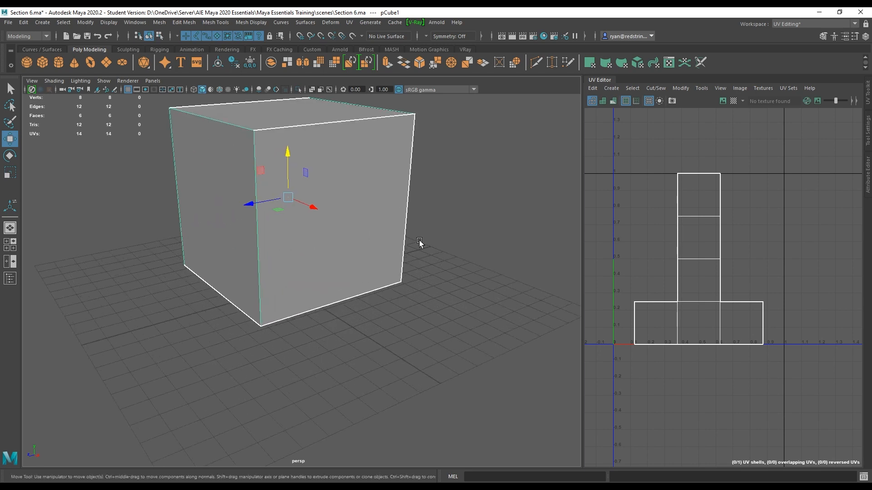
{"action": "middle_click_drag", "start_coordinate": [363, 182], "coordinate": [392, 216], "text": "alt"}
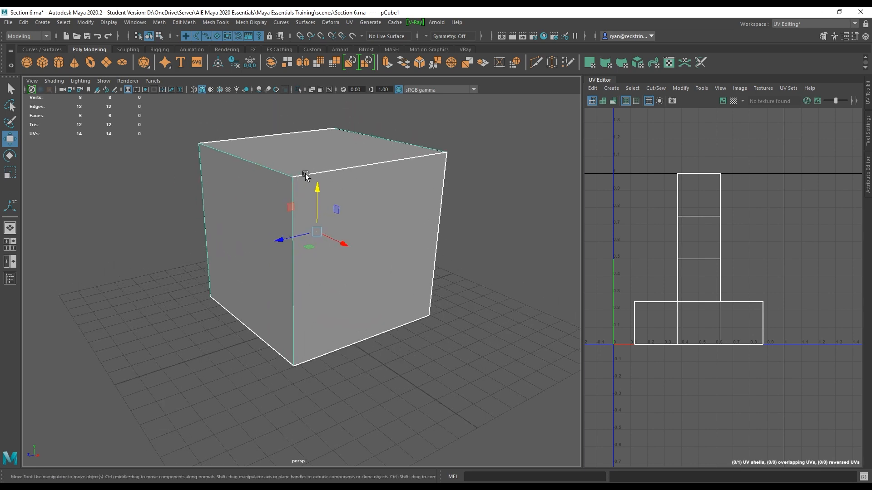
{"action": "mouse_move", "coordinate": [275, 259]}
{"action": "left_mouse_down", "text": "alt"}
{"action": "mouse_move", "coordinate": [244, 238]}
{"action": "mouse_move", "coordinate": [389, 247]}
{"action": "mouse_move", "coordinate": [395, 239]}
{"action": "mouse_move", "coordinate": [379, 238]}
{"action": "left_mouse_up", "text": "alt"}
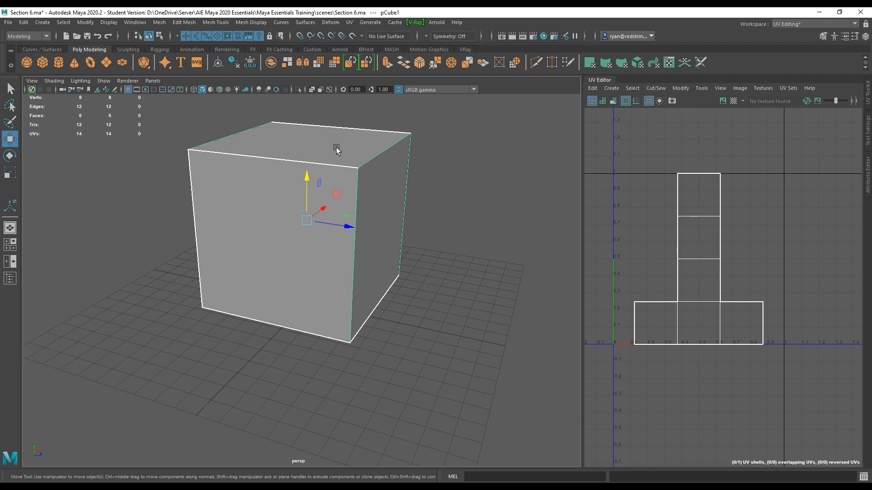
{"action": "key", "text": "Delete"}
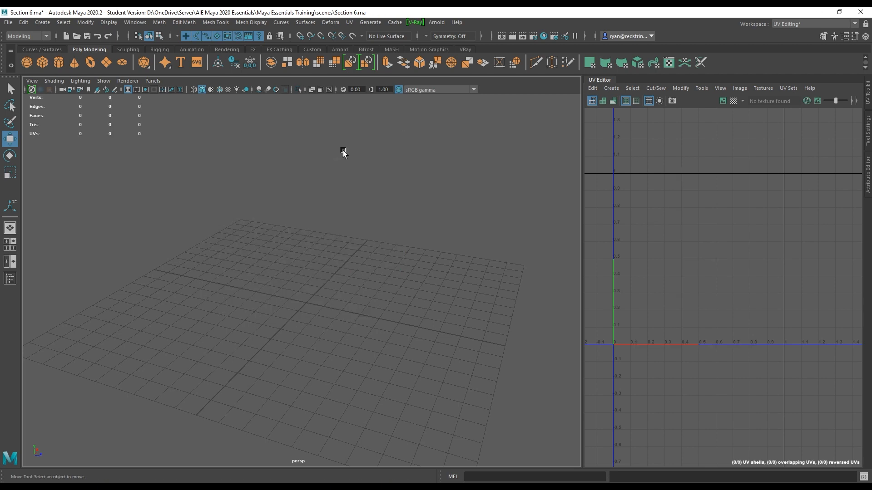
- Create a polygon sphere scaled uniformly to about 54.7 to preview its UV layout, and delete it
{"action": "left_click", "coordinate": [26, 61]}
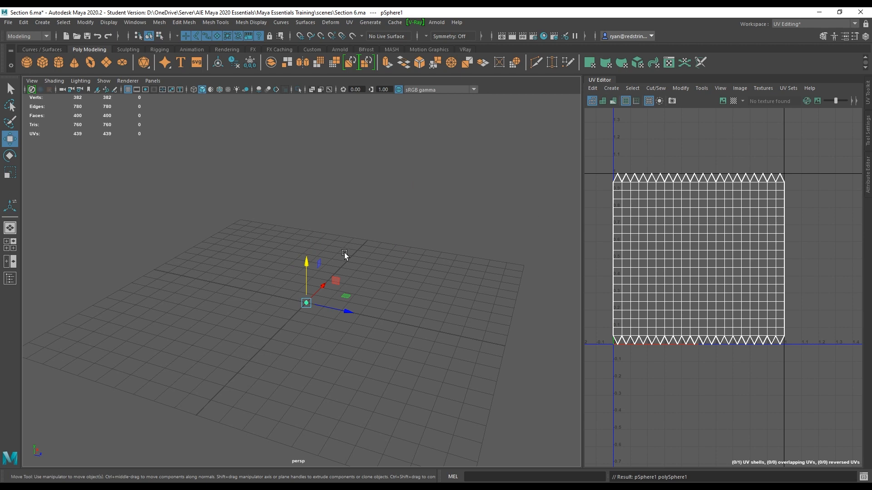
{"action": "key", "text": "r"}
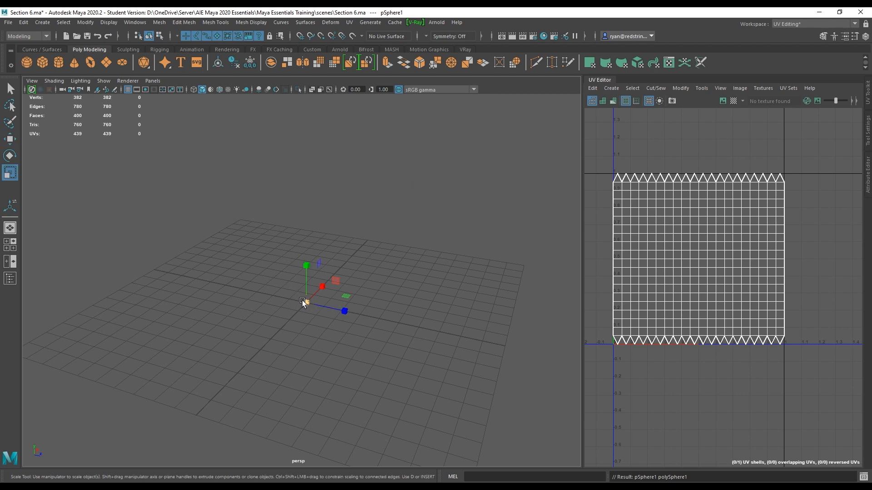
{"action": "left_click_drag", "start_coordinate": [304, 301], "coordinate": [670, 188]}
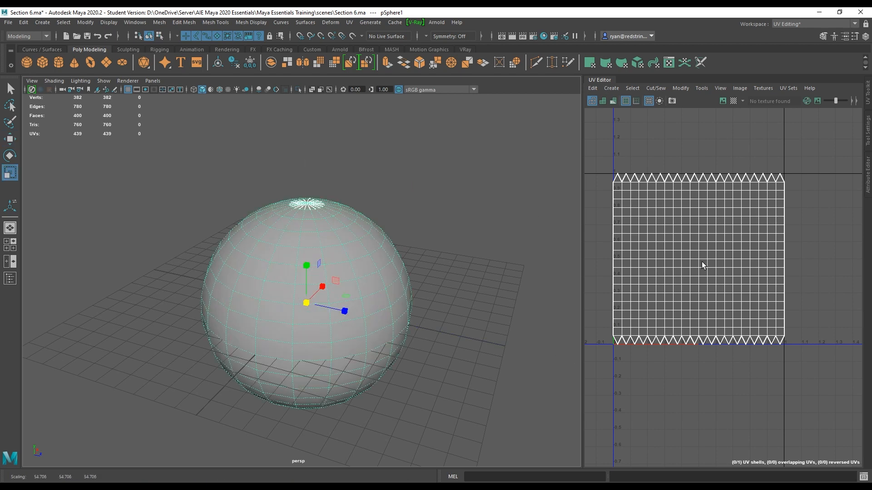
{"action": "key", "text": "Delete"}
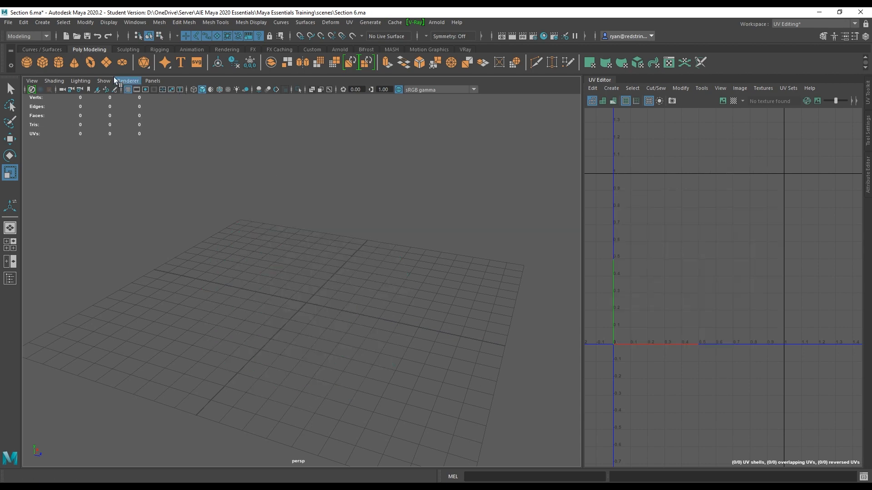
- Create a polygon torus scaled uniformly to about 29 to preview its UV layout, and delete it
{"action": "left_click", "coordinate": [92, 63]}
{"action": "left_click_drag", "start_coordinate": [306, 303], "coordinate": [695, 251]}
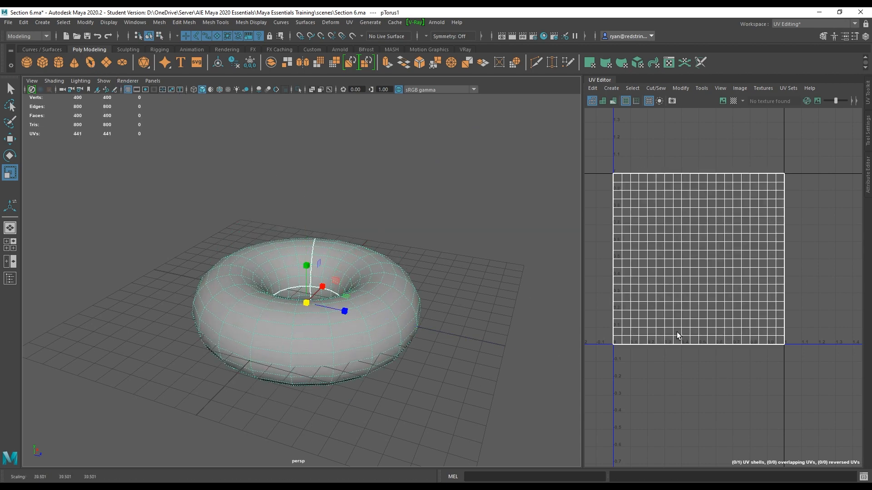
{"action": "key", "text": "Delete"}
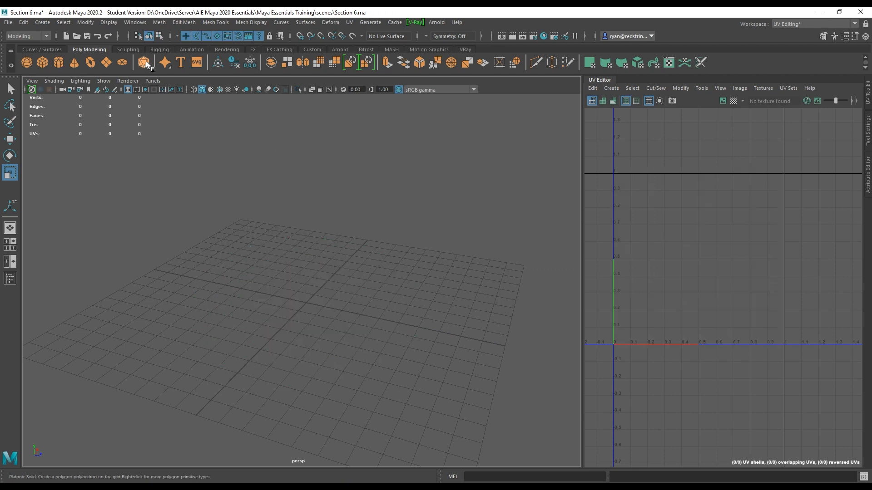
- Create a Platonic solid at the grid centre, enlarge it uniformly, and keep it selected to show its UV layout
{"action": "left_click", "coordinate": [144, 62]}
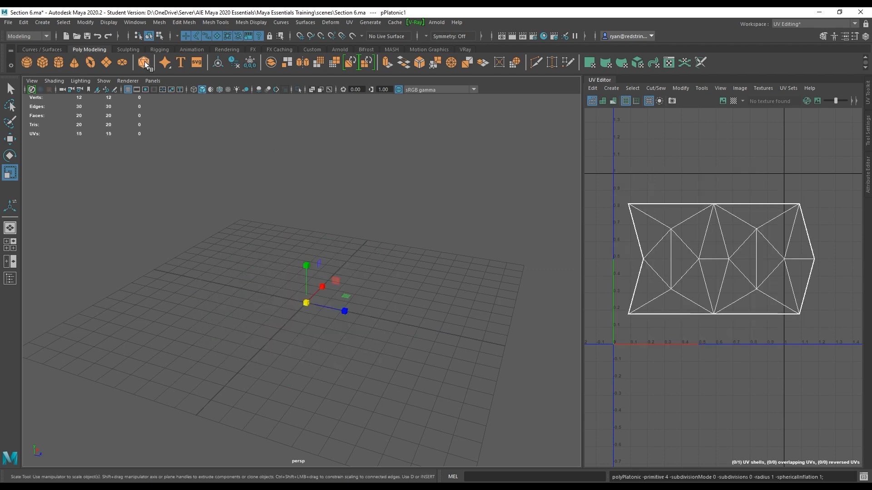
{"action": "left_click_drag", "start_coordinate": [306, 303], "coordinate": [450, 290]}
{"action": "left_click", "coordinate": [356, 199]}
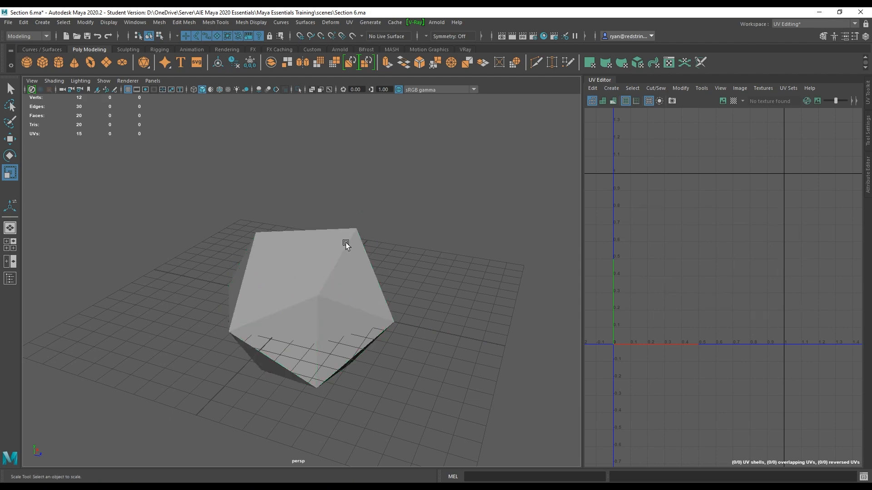
{"action": "left_click_drag", "start_coordinate": [345, 242], "coordinate": [369, 298], "text": "alt"}
{"action": "left_click", "coordinate": [305, 271]}
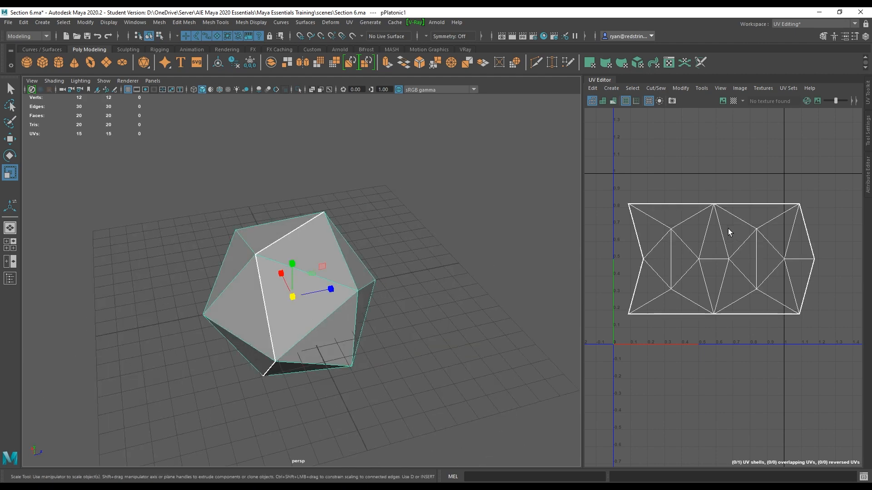
{"action": "left_click_drag", "start_coordinate": [399, 242], "coordinate": [304, 229], "text": "alt"}
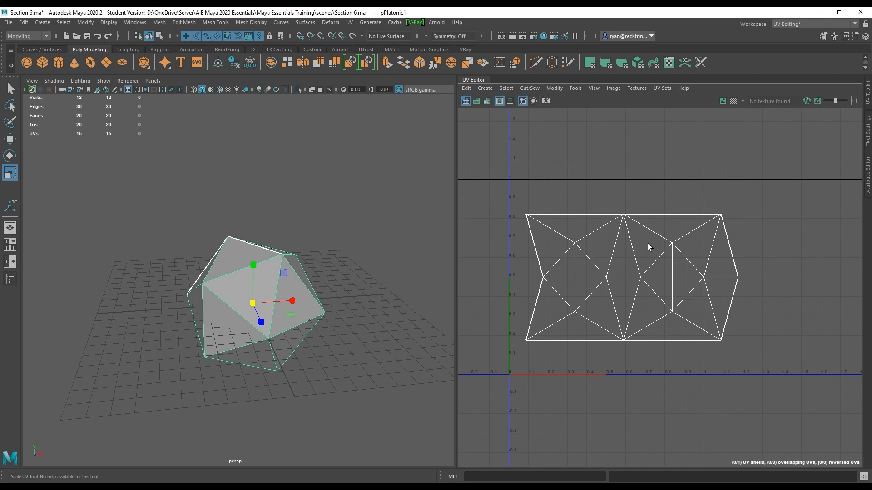
- Select all UVs of the Platonic solid, scale and move the shell to fit inside the 0 to 1 UV square, and return to object selection
{"action": "right_click_drag", "start_coordinate": [647, 244], "coordinate": [687, 244]}
{"action": "left_click_drag", "start_coordinate": [504, 183], "coordinate": [763, 369]}
{"action": "key", "text": "w"}
{"action": "key", "text": "e"}
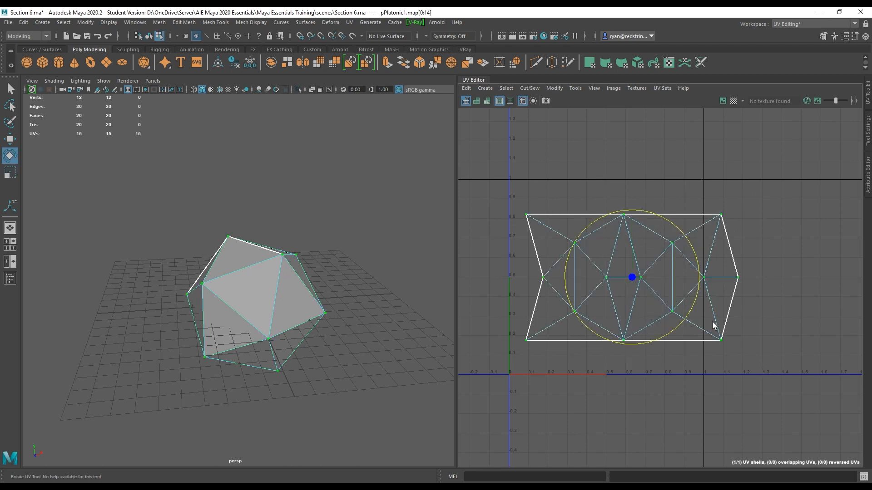
{"action": "key", "text": "r"}
{"action": "left_click_drag", "start_coordinate": [637, 276], "coordinate": [604, 289]}
{"action": "key", "text": "w"}
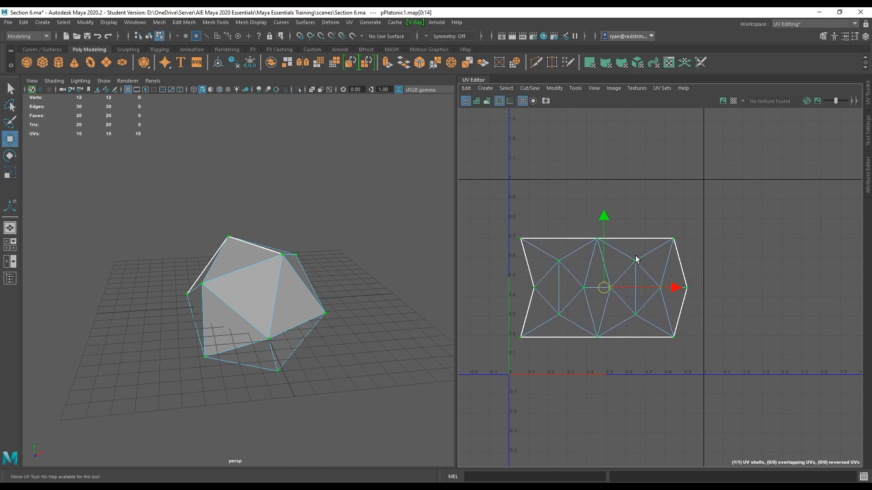
{"action": "right_click_drag", "start_coordinate": [636, 256], "coordinate": [675, 256]}
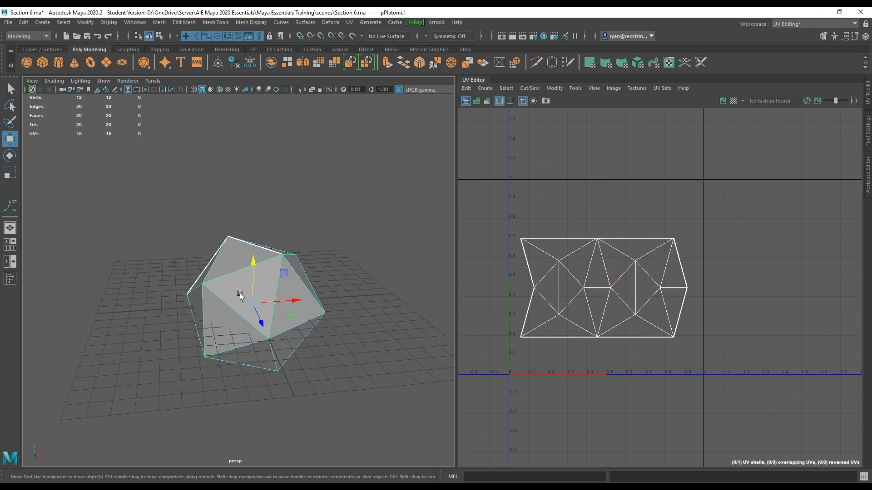
- Display the checker map on the Platonic solid
{"action": "left_click_drag", "start_coordinate": [211, 304], "coordinate": [332, 306], "text": "alt"}
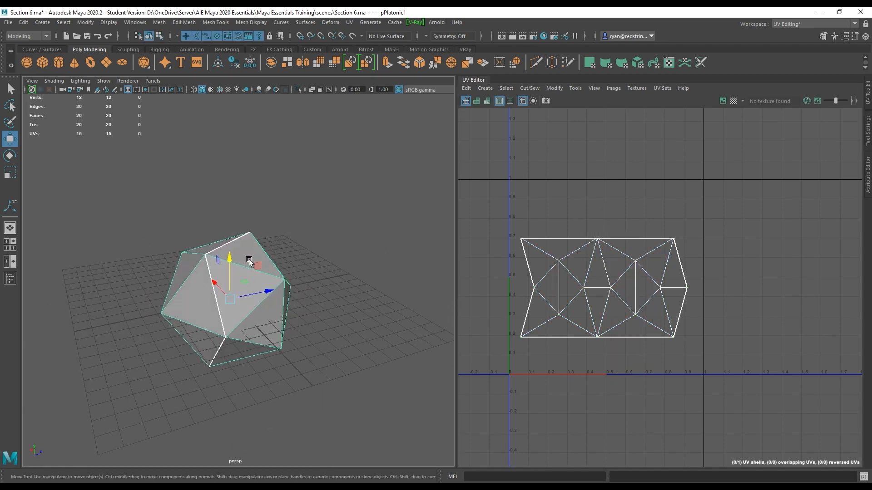
{"action": "left_click_drag", "start_coordinate": [249, 262], "coordinate": [323, 277], "text": "alt"}
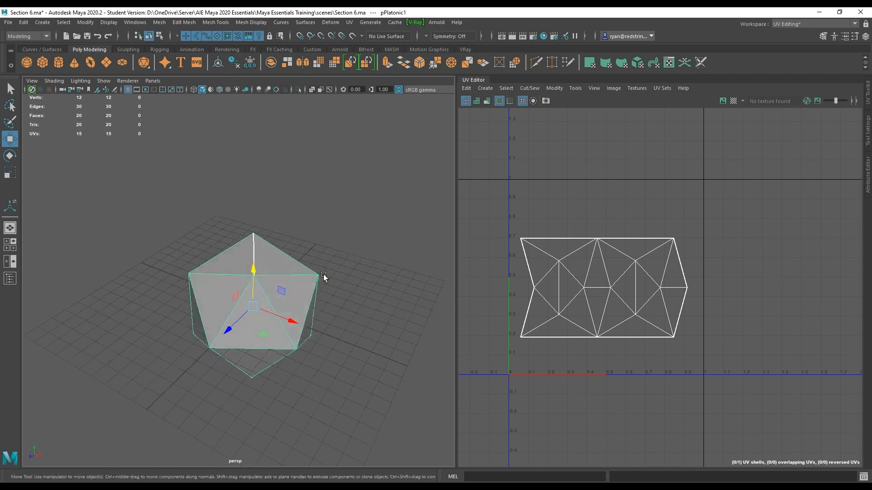
{"action": "left_click_drag", "start_coordinate": [196, 299], "coordinate": [314, 288], "text": "alt"}
{"action": "left_click_drag", "start_coordinate": [214, 290], "coordinate": [305, 317], "text": "alt"}
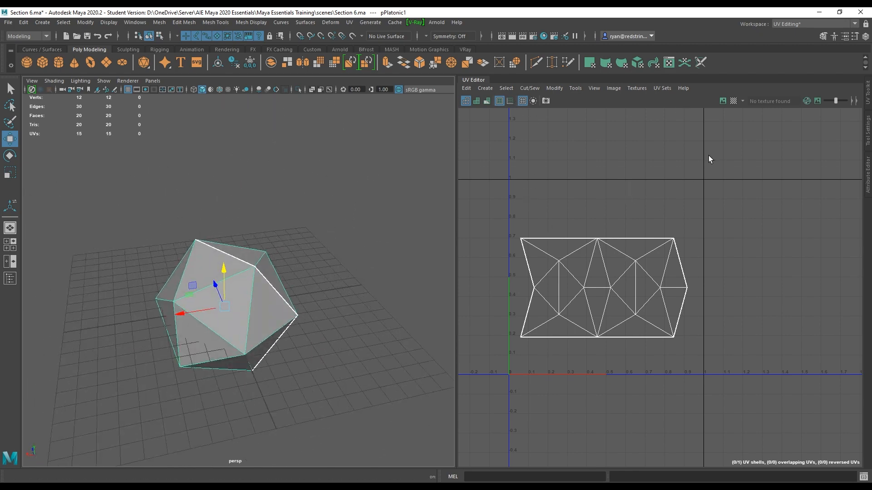
{"action": "left_click", "coordinate": [734, 101]}
- Examine the checker pattern on the Platonic solid's faces from several angles for stretching and distortion
{"action": "scroll", "coordinate": [221, 275], "scroll_direction": "up", "scroll_amount": 6}
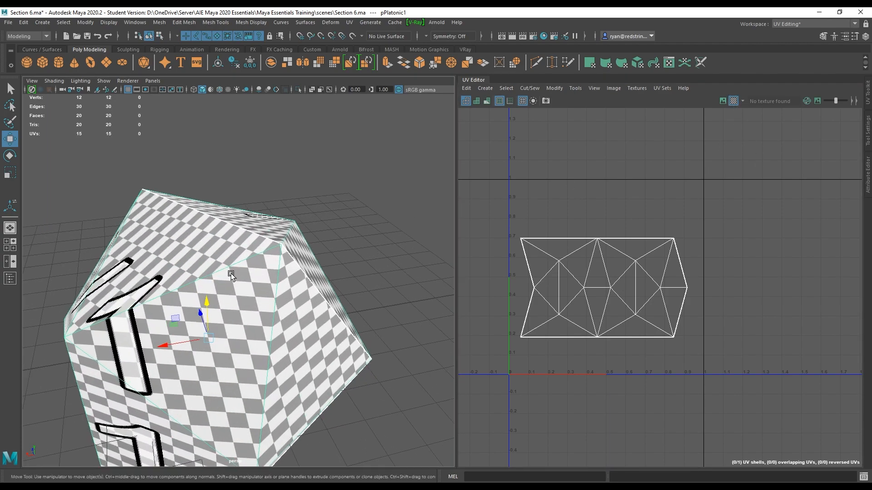
{"action": "left_click_drag", "start_coordinate": [231, 274], "coordinate": [267, 265], "text": "alt"}
{"action": "scroll", "coordinate": [254, 289], "scroll_direction": "up", "scroll_amount": 3}
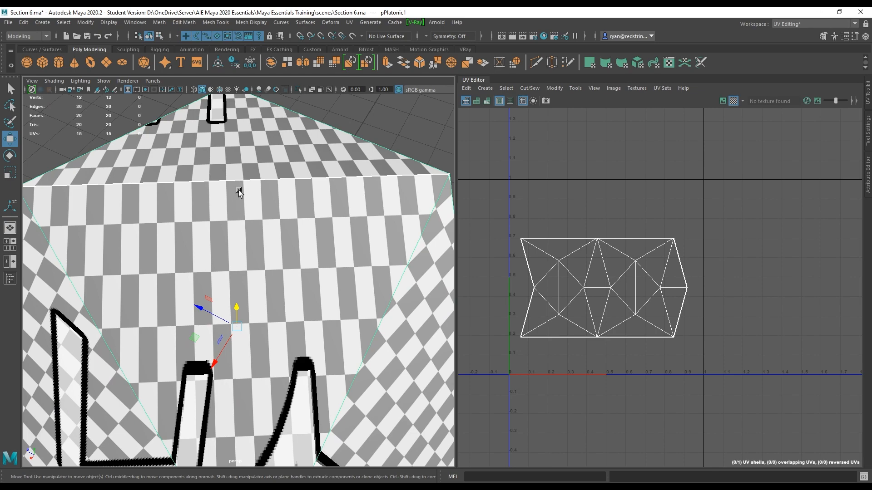
{"action": "scroll", "coordinate": [281, 277], "scroll_direction": "down", "scroll_amount": 2}
{"action": "scroll", "coordinate": [281, 277], "scroll_direction": "down", "scroll_amount": 2}
{"action": "left_click_drag", "start_coordinate": [308, 292], "coordinate": [279, 275], "text": "alt"}
{"action": "left_click_drag", "start_coordinate": [356, 303], "coordinate": [277, 300], "text": "alt"}
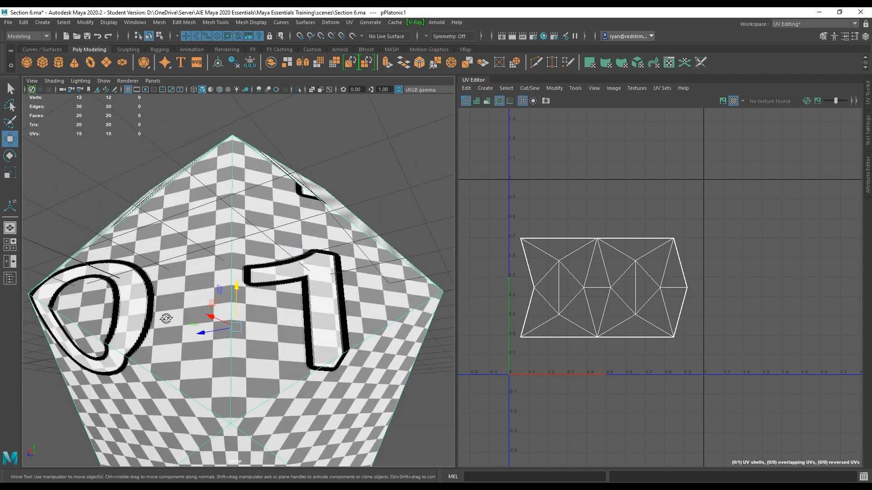
{"action": "left_click_drag", "start_coordinate": [166, 319], "coordinate": [261, 352], "text": "alt"}
{"action": "right_click_drag", "start_coordinate": [260, 352], "coordinate": [210, 276], "text": "alt"}
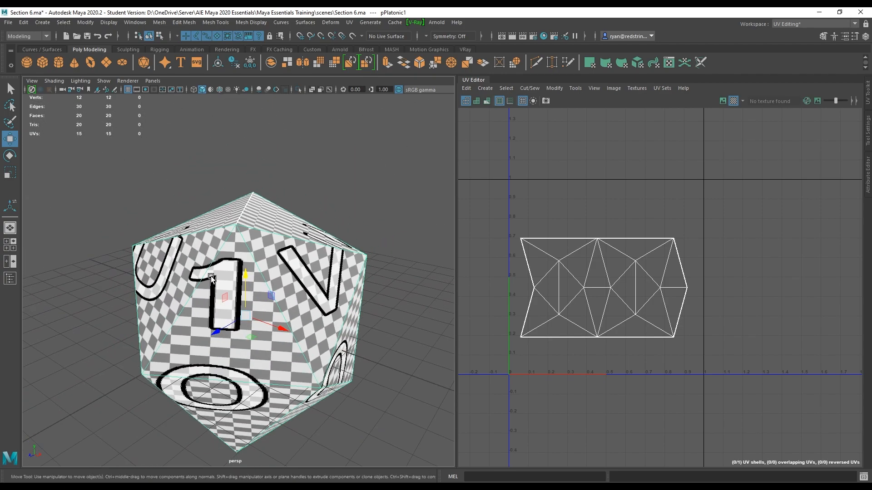
{"action": "left_click_drag", "start_coordinate": [211, 276], "coordinate": [293, 283], "text": "alt"}
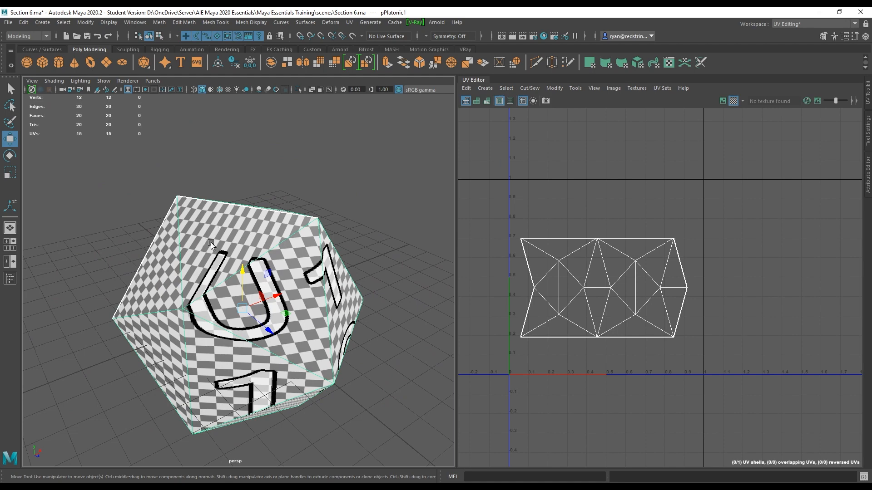
{"action": "left_click_drag", "start_coordinate": [214, 222], "coordinate": [200, 241], "text": "alt"}
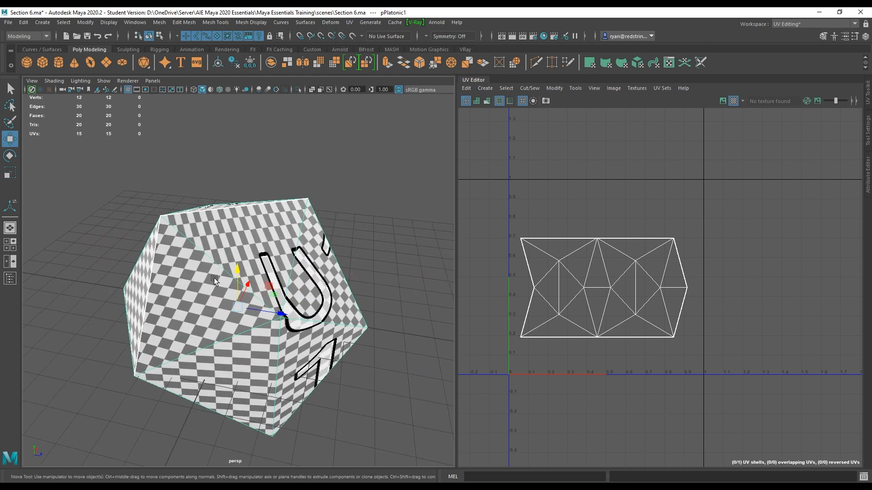
{"action": "left_click_drag", "start_coordinate": [213, 278], "coordinate": [182, 205], "text": "alt"}
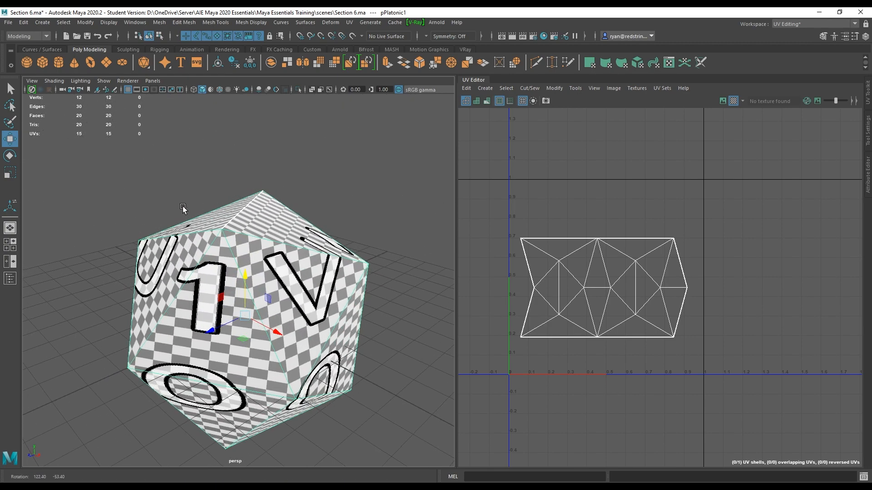
- Move the shell's upper middle border UV up and to the left, and display the checker image behind the UV layout
{"action": "right_click_drag", "start_coordinate": [584, 249], "coordinate": [612, 241]}
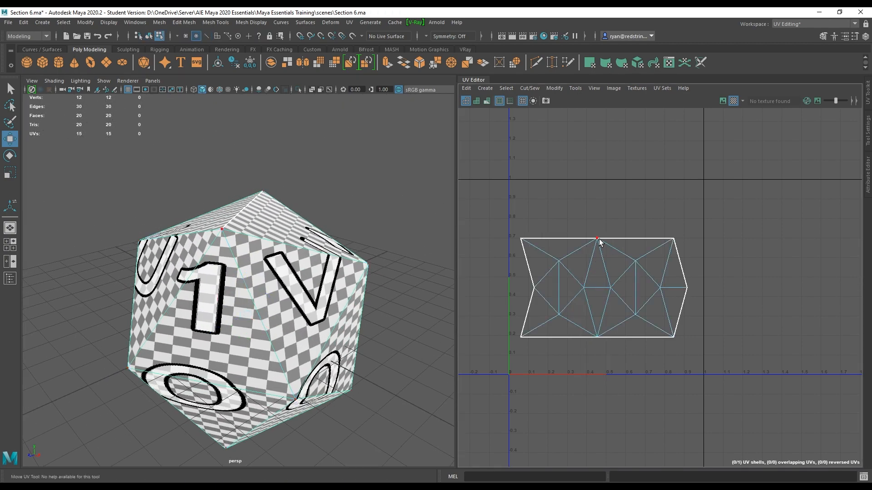
{"action": "left_click_drag", "start_coordinate": [608, 246], "coordinate": [592, 228]}
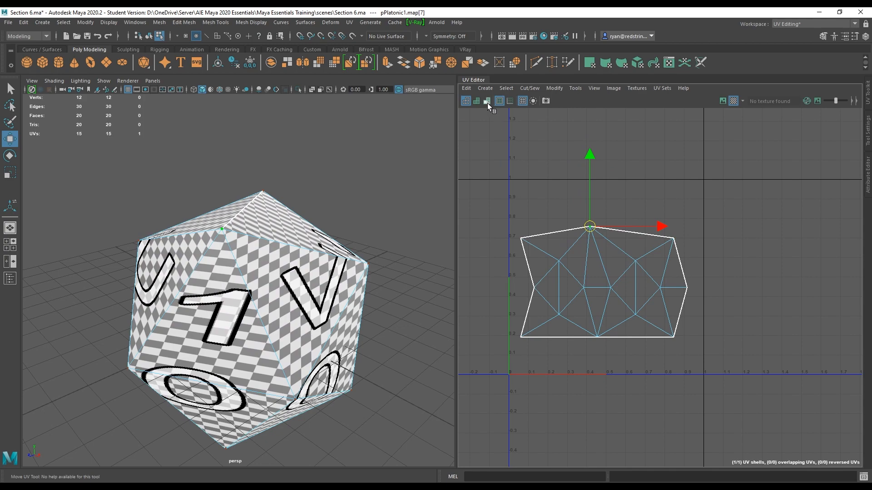
{"action": "left_click", "coordinate": [722, 101]}
{"action": "scroll", "coordinate": [656, 239], "scroll_direction": "up", "scroll_amount": 5}
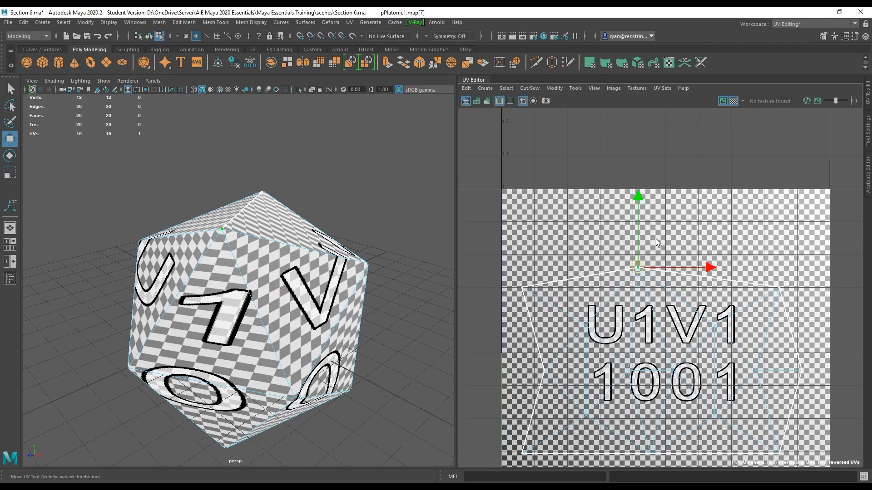
{"action": "middle_click_drag", "start_coordinate": [616, 177], "coordinate": [614, 176], "text": "alt"}
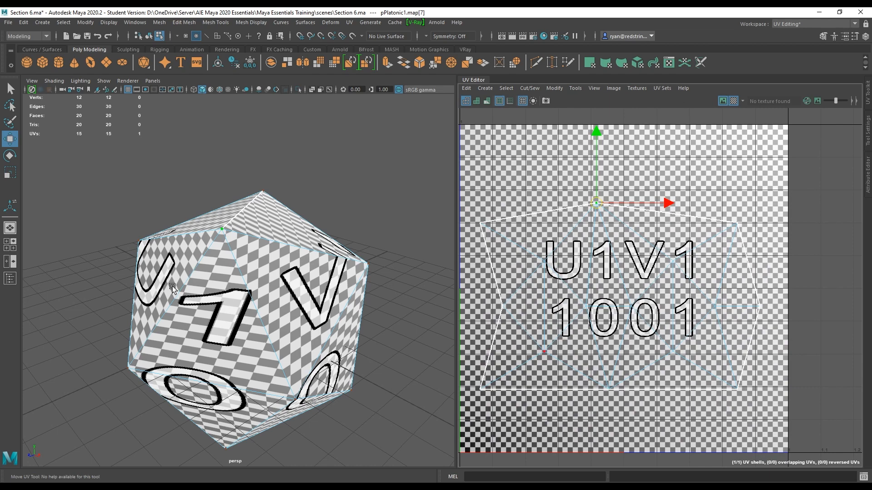
- Move the upper middle border UV down until it sits slightly below the shell's upper corners
{"action": "left_click_drag", "start_coordinate": [172, 287], "coordinate": [429, 257], "text": "alt"}
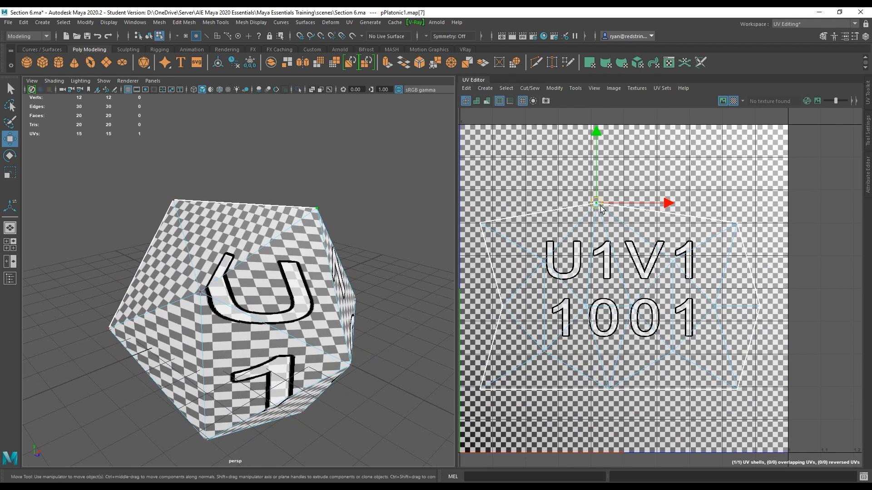
{"action": "left_click_drag", "start_coordinate": [600, 208], "coordinate": [607, 229]}
{"action": "left_click_drag", "start_coordinate": [604, 155], "coordinate": [604, 160]}
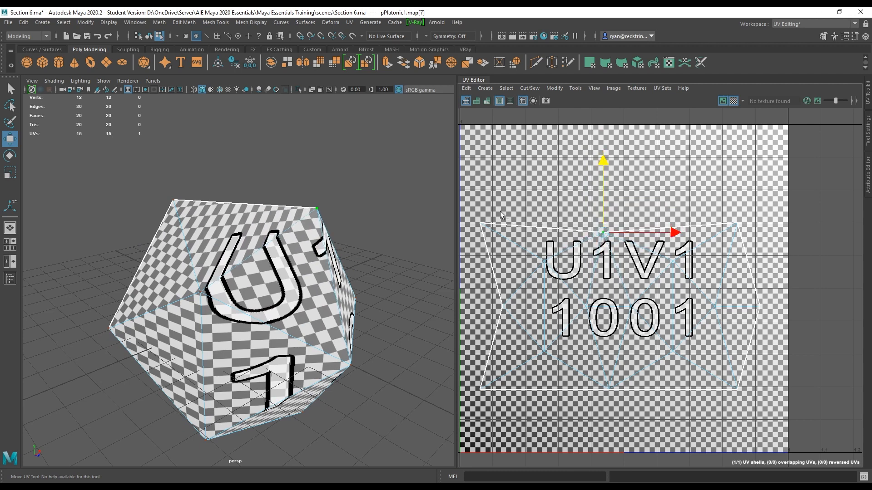
- Move the middle UV of the shell's left border outward to line up with the corner UVs above and below it
{"action": "left_click", "coordinate": [481, 223]}
{"action": "left_click", "coordinate": [502, 306]}
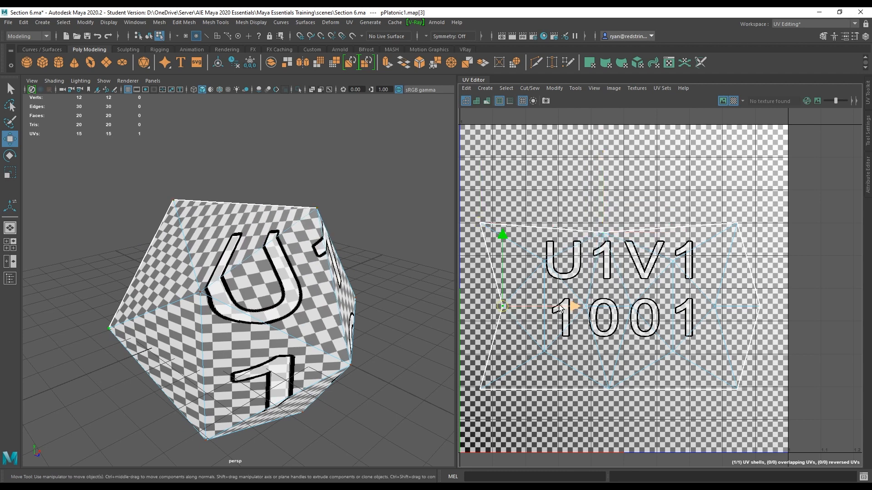
{"action": "left_click_drag", "start_coordinate": [575, 309], "coordinate": [547, 307]}
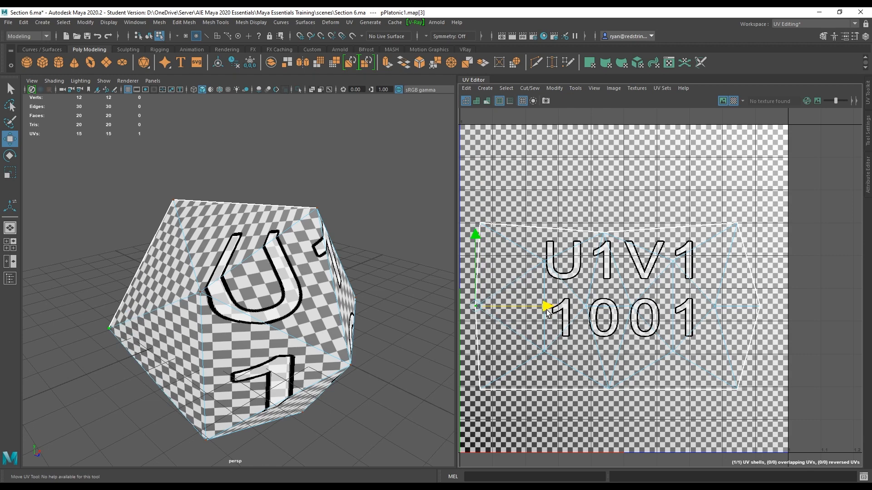
{"action": "left_click_drag", "start_coordinate": [327, 293], "coordinate": [395, 282], "text": "alt"}
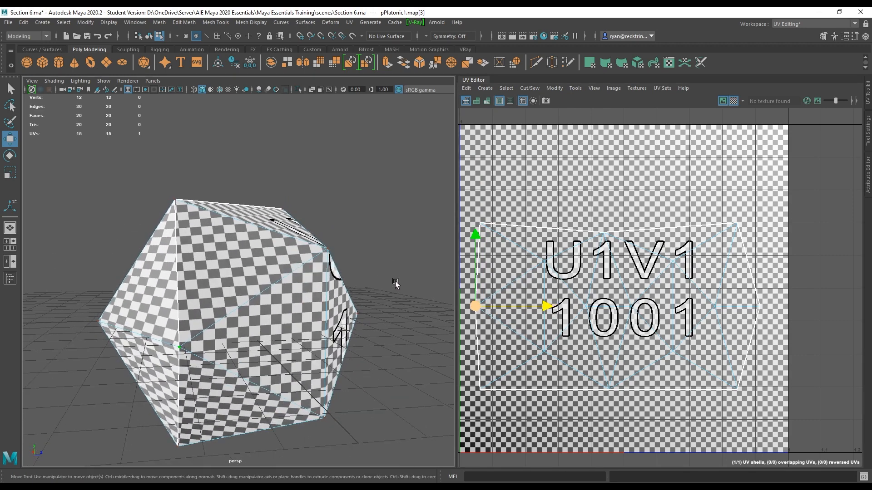
{"action": "left_click_drag", "start_coordinate": [548, 309], "coordinate": [552, 308]}
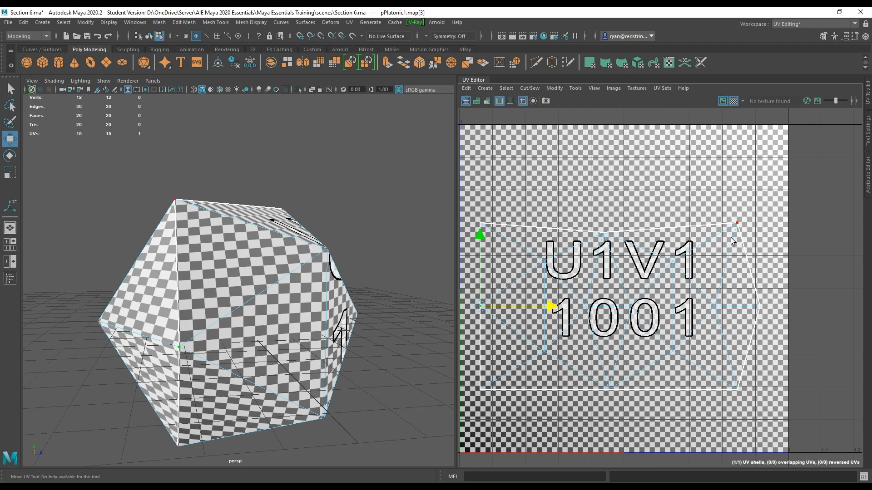
- Scale the three right border UVs horizontally into a straight vertical line, and hide the checker image behind the layout
{"action": "left_click_drag", "start_coordinate": [764, 390], "coordinate": [765, 391]}
{"action": "key", "text": "r"}
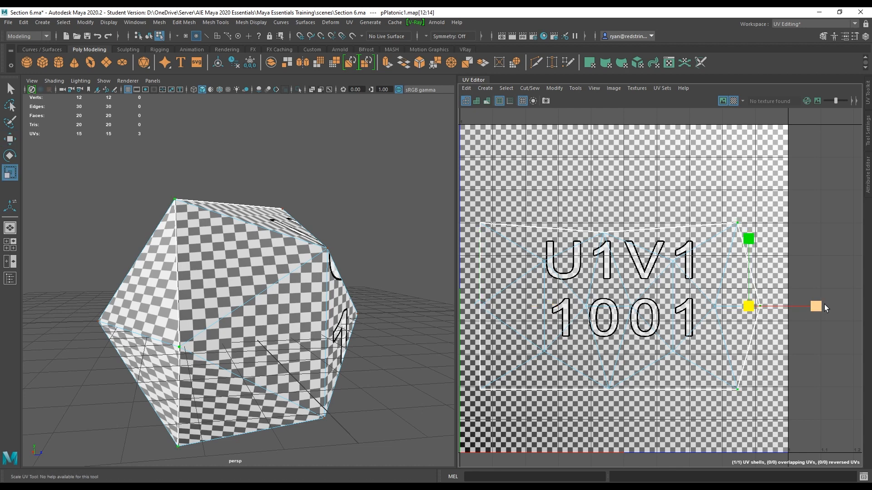
{"action": "left_click_drag", "start_coordinate": [824, 304], "coordinate": [740, 303]}
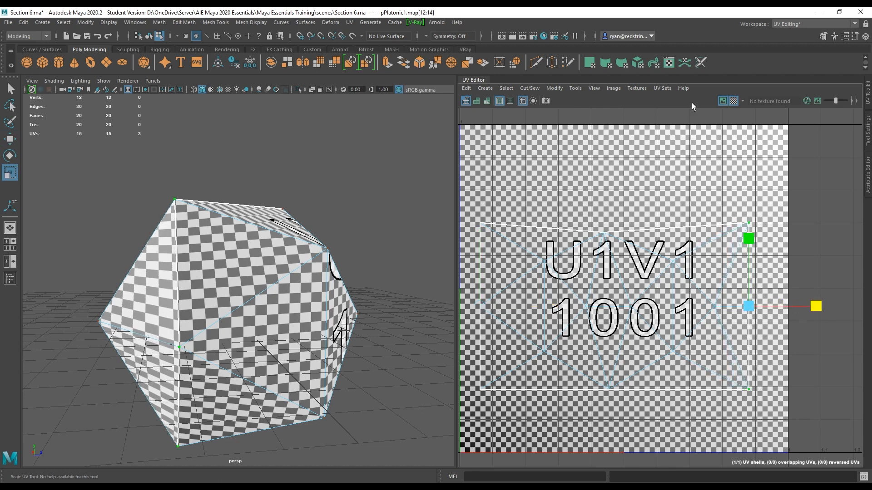
{"action": "scroll", "coordinate": [562, 136], "scroll_direction": "down", "scroll_amount": 3}
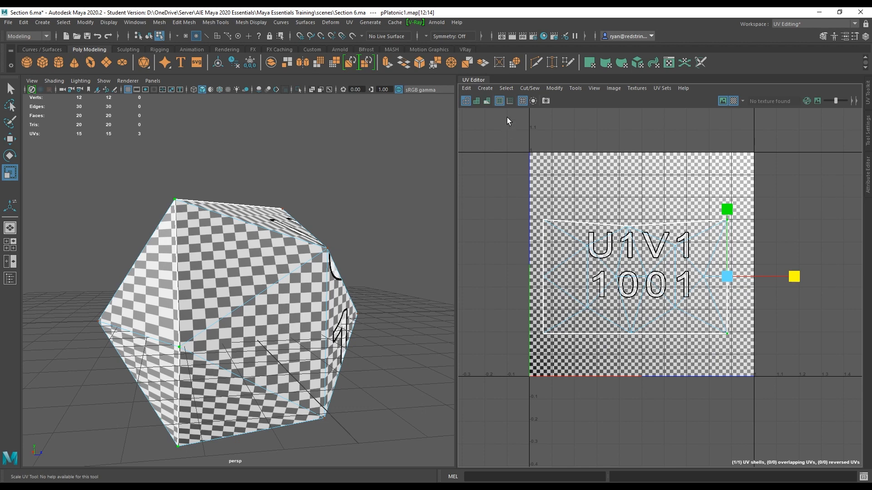
{"action": "left_click", "coordinate": [722, 101]}
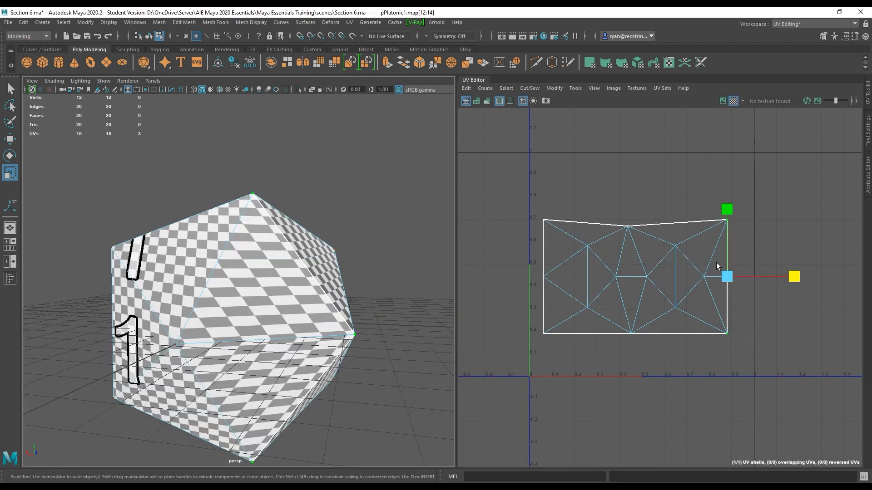
- Select the three left border UVs and examine the matching seam and checker pattern on the solid from several angles
{"action": "left_click_drag", "start_coordinate": [223, 317], "coordinate": [380, 326], "text": "alt"}
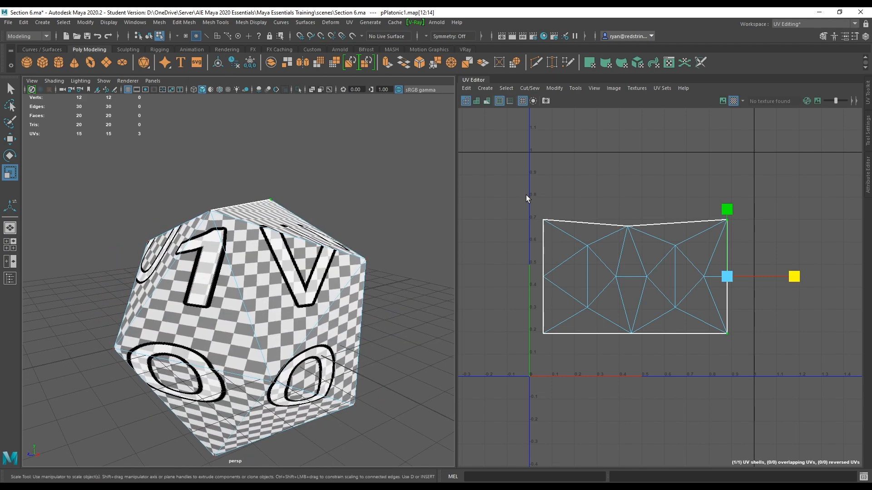
{"action": "left_click_drag", "start_coordinate": [527, 199], "coordinate": [562, 351]}
{"action": "left_click_drag", "start_coordinate": [309, 260], "coordinate": [190, 260], "text": "alt"}
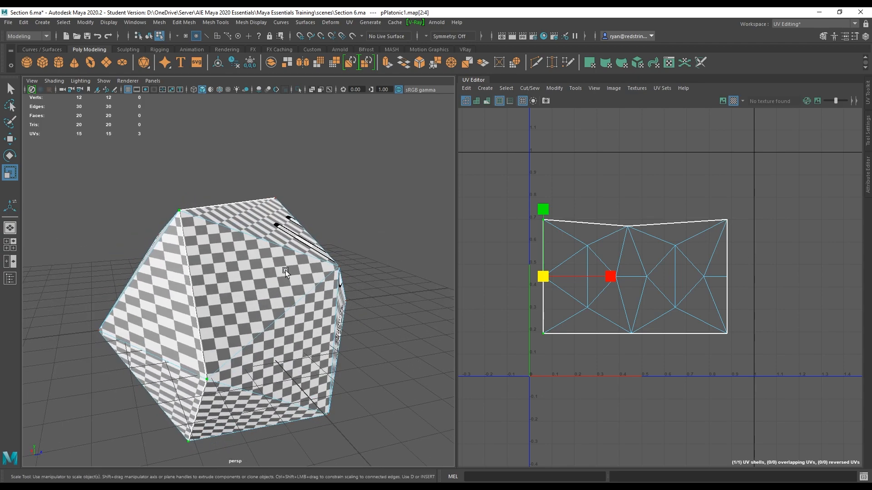
{"action": "left_click_drag", "start_coordinate": [285, 271], "coordinate": [254, 253], "text": "alt"}
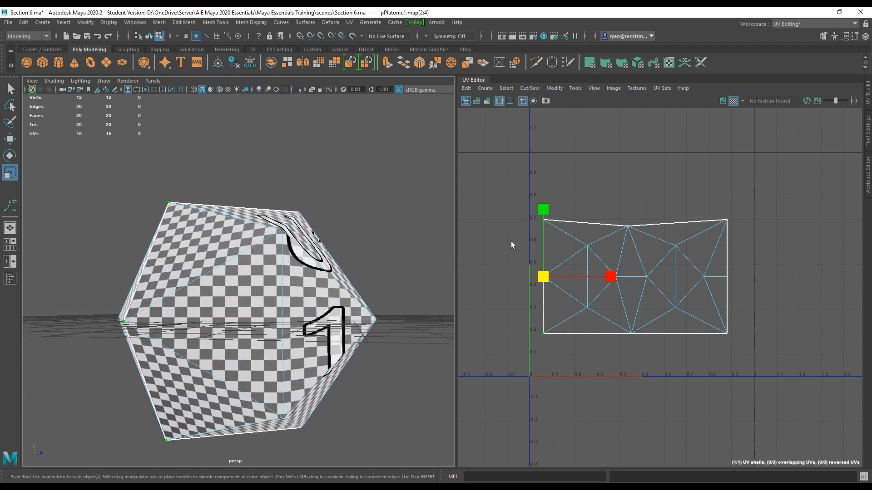
- Turn on shaded UV display, pull the upper middle UV down past its neighbours to flip faces, and return it to the upper border
{"action": "right_click_drag", "start_coordinate": [647, 249], "coordinate": [676, 248]}
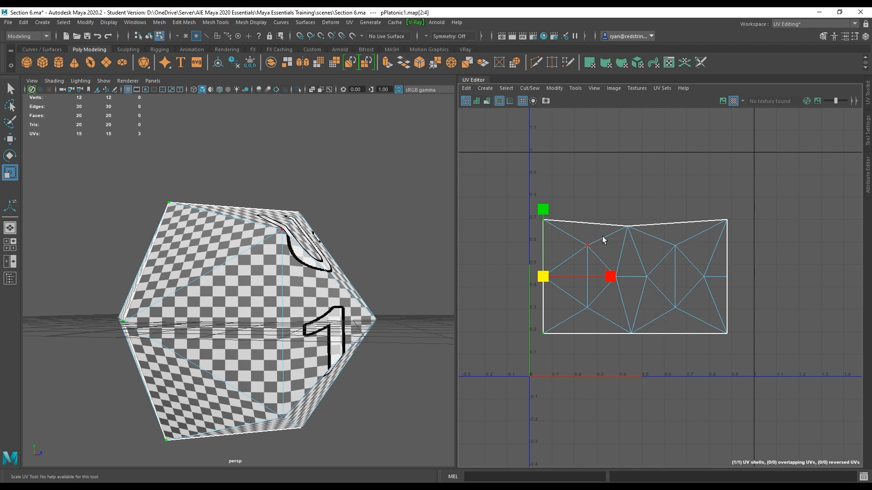
{"action": "left_click", "coordinate": [475, 100]}
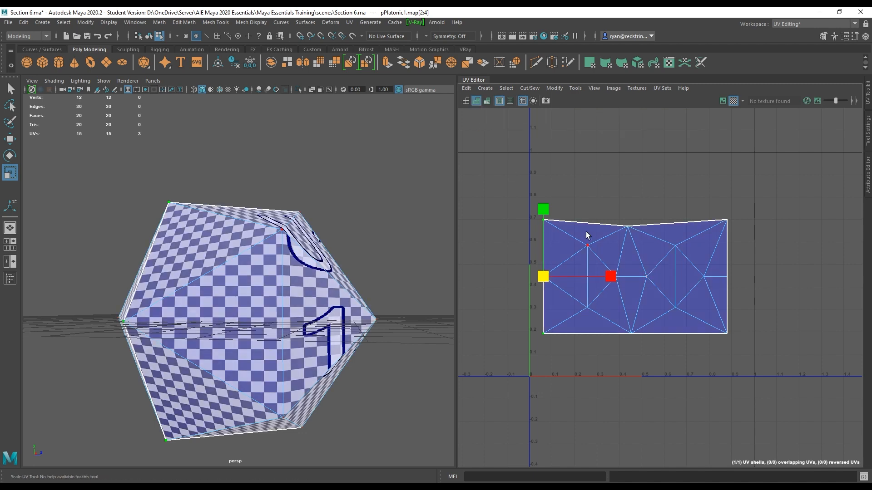
{"action": "left_click", "coordinate": [635, 229]}
{"action": "key", "text": "w"}
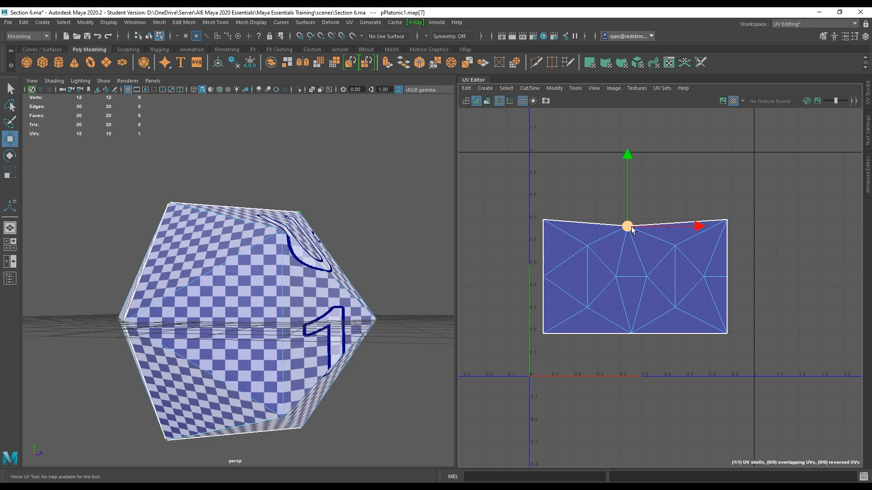
{"action": "left_click_drag", "start_coordinate": [630, 229], "coordinate": [635, 332]}
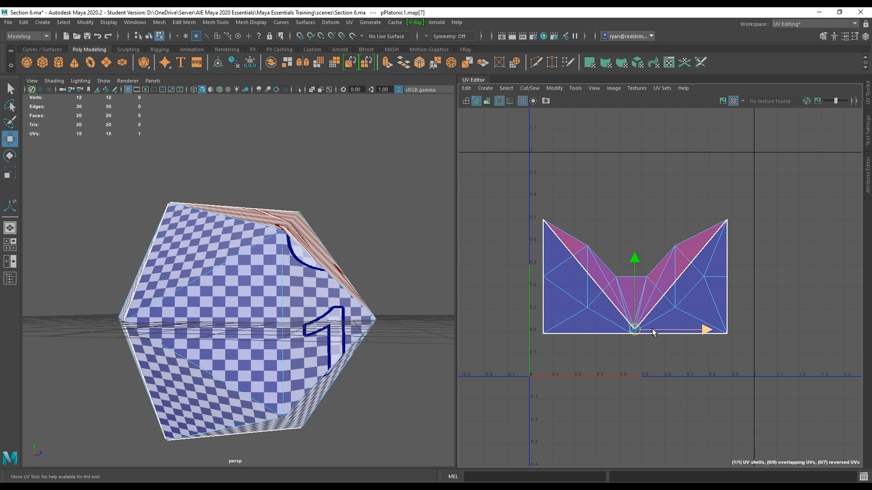
{"action": "left_click_drag", "start_coordinate": [636, 331], "coordinate": [635, 220]}
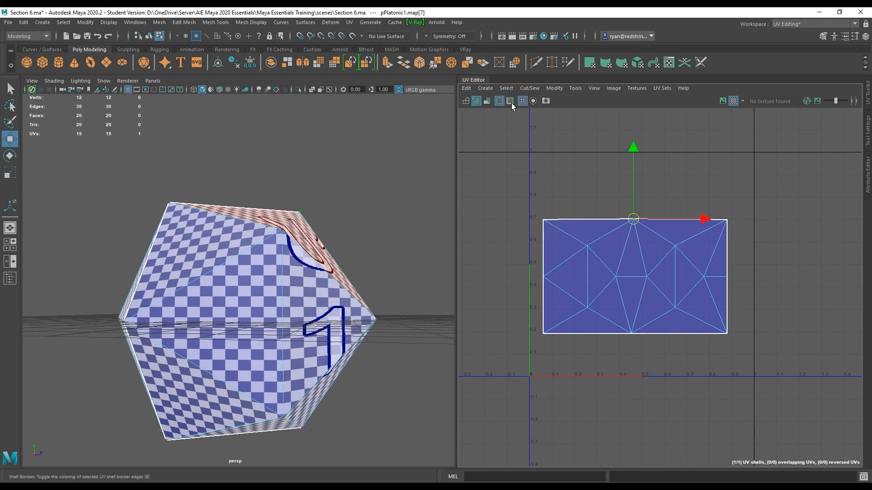
- Turn on the UV distortion shader, undo the last UV move, and shift the upper left interior UV downward
{"action": "left_click", "coordinate": [487, 102]}
{"action": "key", "text": "ctrl+z"}
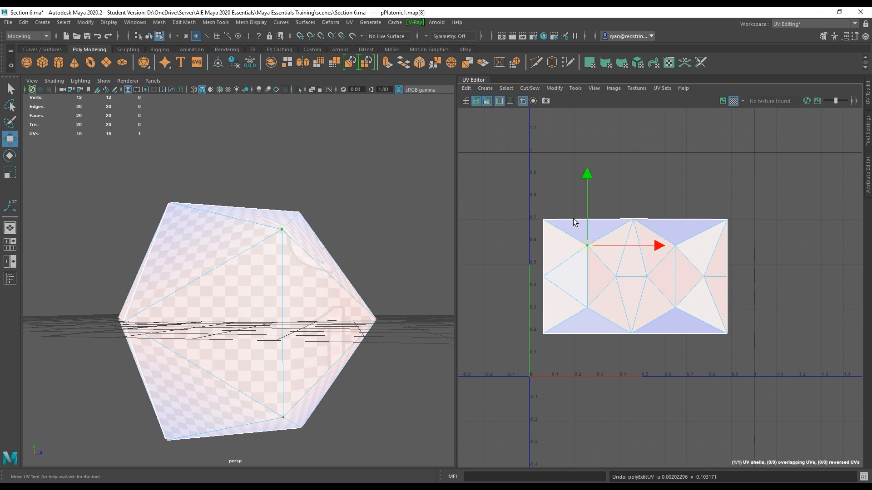
{"action": "scroll", "coordinate": [573, 219], "scroll_direction": "up", "scroll_amount": 2}
{"action": "left_click_drag", "start_coordinate": [595, 256], "coordinate": [591, 301]}
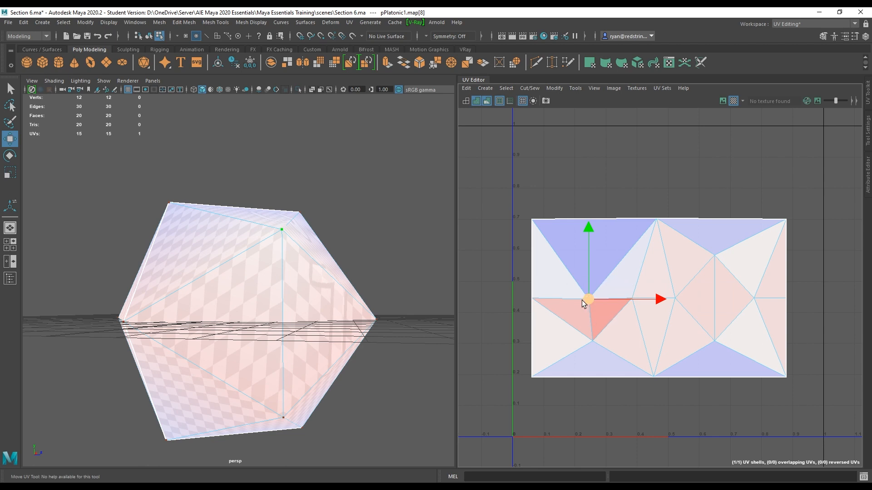
{"action": "left_click_drag", "start_coordinate": [589, 299], "coordinate": [590, 306]}
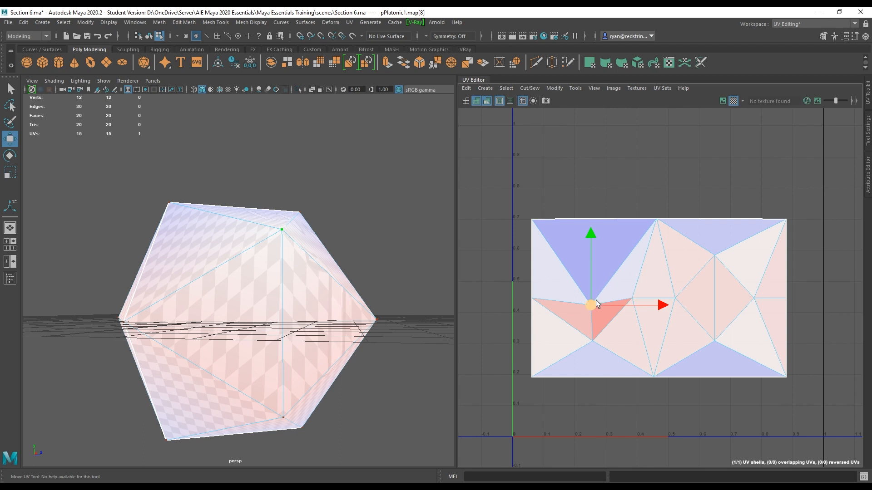
{"action": "mouse_move", "coordinate": [596, 300]}
{"action": "left_mouse_down"}
{"action": "mouse_move", "coordinate": [592, 293]}
{"action": "mouse_move", "coordinate": [592, 307]}
{"action": "left_mouse_up"}
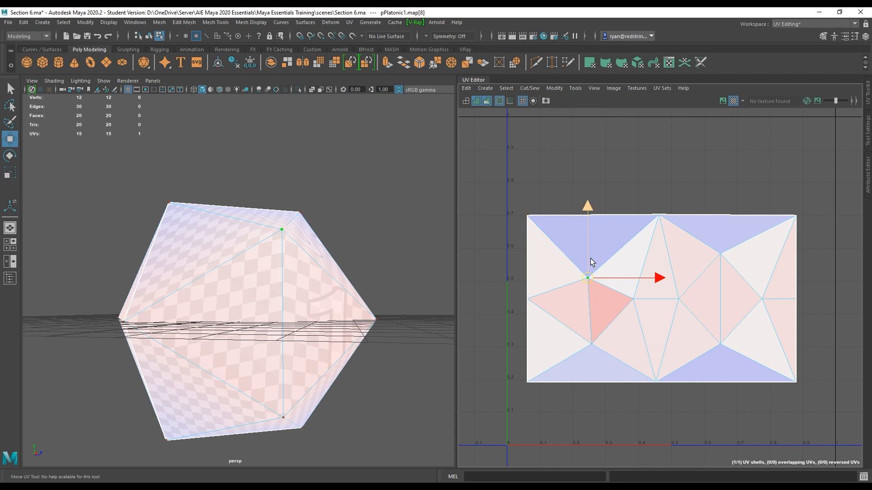
- Move the upper middle border UV upward and the upper right interior UV slightly down and to the right
{"action": "left_click", "coordinate": [659, 214]}
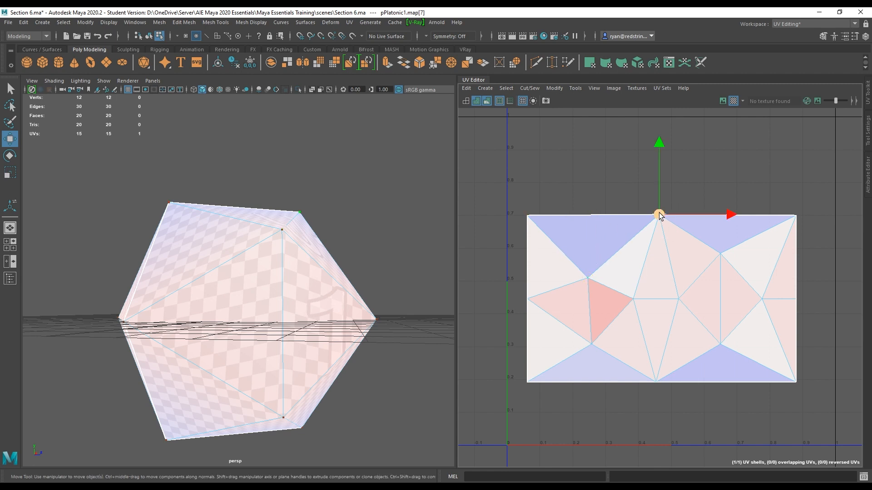
{"action": "left_click_drag", "start_coordinate": [660, 214], "coordinate": [656, 178]}
{"action": "left_click", "coordinate": [723, 254]}
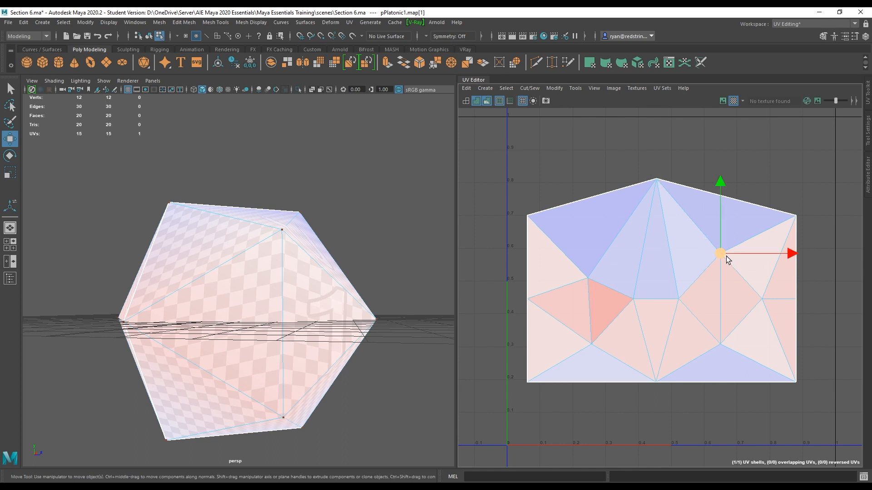
{"action": "left_click_drag", "start_coordinate": [724, 254], "coordinate": [737, 263]}
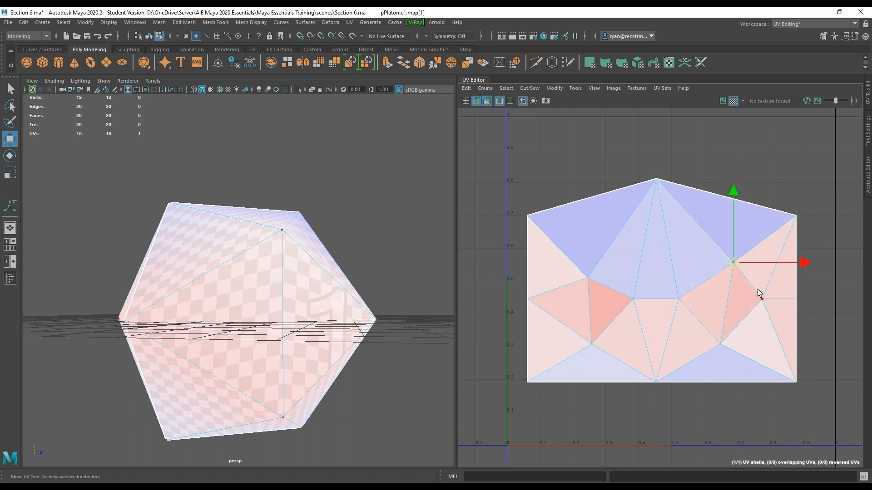
- Pull the right interior UV and the right border's middle UV outward, and move the lower right corner UV down
{"action": "left_click_drag", "start_coordinate": [758, 290], "coordinate": [790, 305]}
{"action": "left_click_drag", "start_coordinate": [797, 300], "coordinate": [833, 316]}
{"action": "left_click_drag", "start_coordinate": [789, 375], "coordinate": [813, 424]}
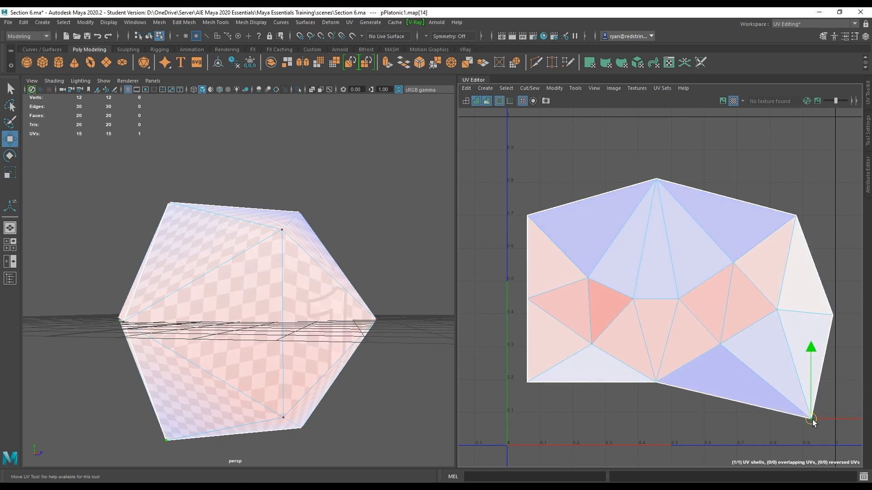
- Pull the lower middle and lower left border UVs downward, and the upper left corner and upper middle UVs upward
{"action": "left_click_drag", "start_coordinate": [658, 387], "coordinate": [657, 430]}
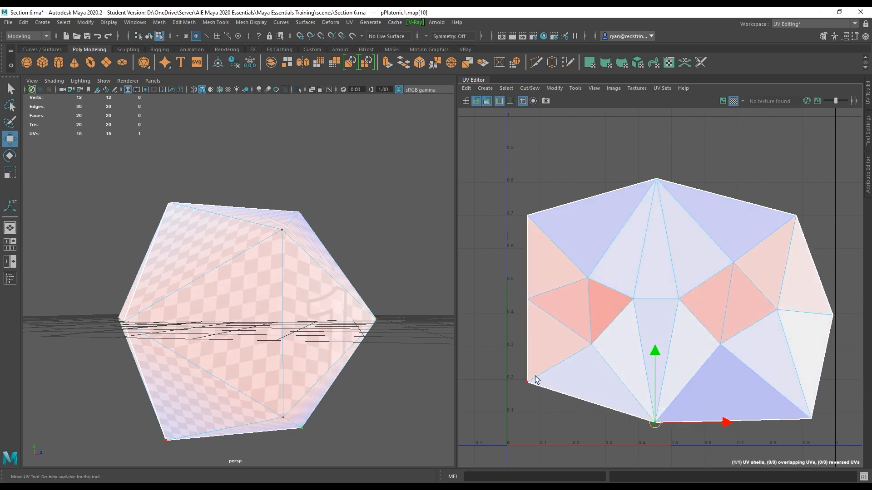
{"action": "left_click_drag", "start_coordinate": [527, 382], "coordinate": [529, 415]}
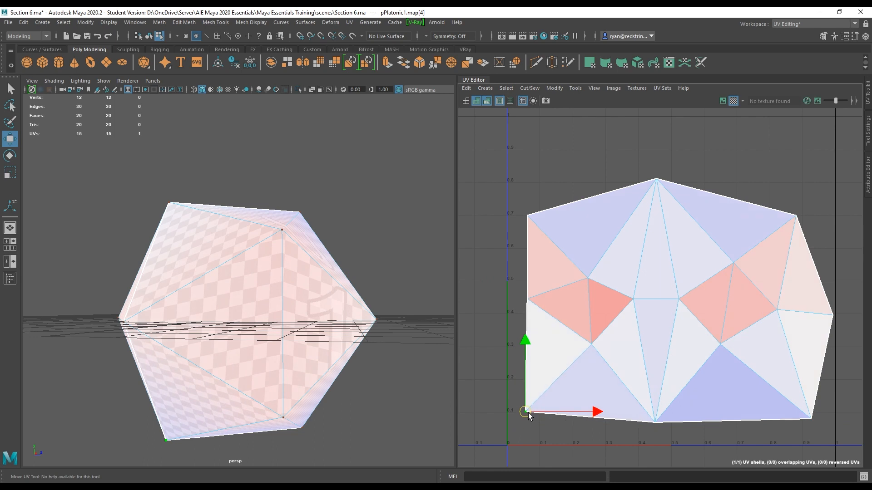
{"action": "left_click", "coordinate": [527, 216]}
{"action": "left_click_drag", "start_coordinate": [527, 216], "coordinate": [520, 162]}
{"action": "left_click_drag", "start_coordinate": [685, 193], "coordinate": [661, 154]}
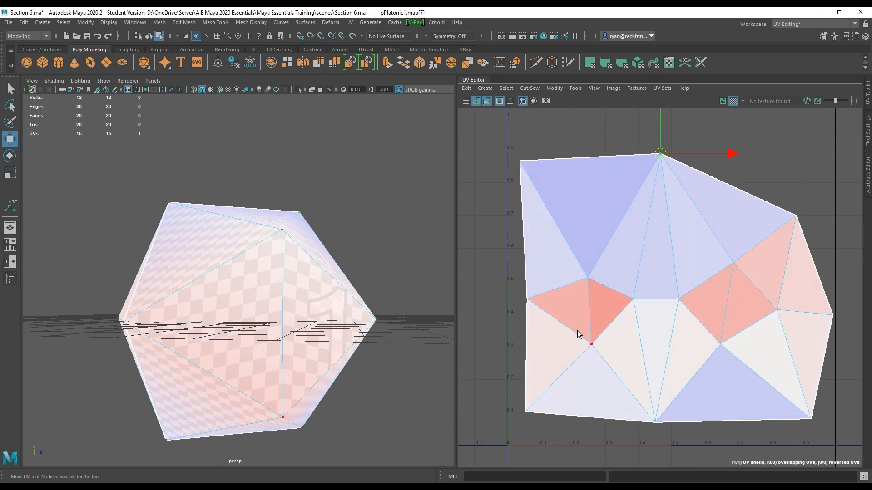
- Move the lower left interior UV down past the shell's lower border so faces overlap, and select the lower left corner UV
{"action": "left_click", "coordinate": [594, 344]}
{"action": "left_click_drag", "start_coordinate": [595, 344], "coordinate": [592, 438]}
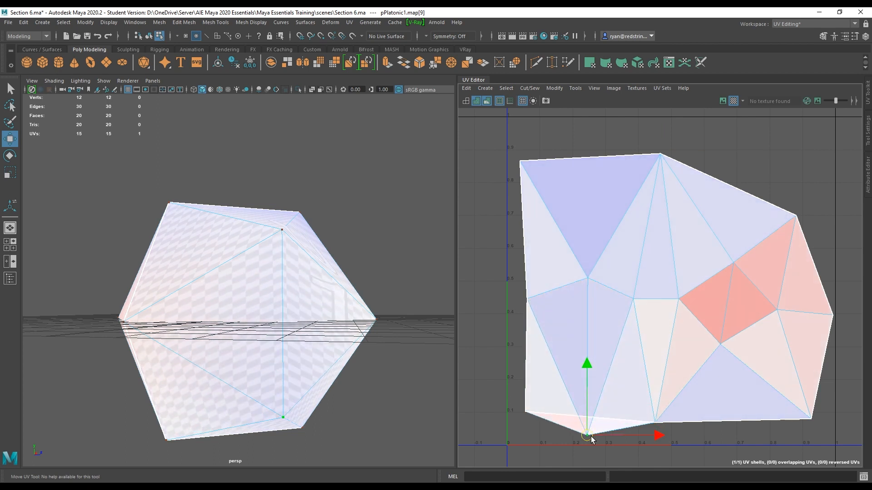
{"action": "middle_click_drag", "start_coordinate": [614, 398], "coordinate": [629, 308], "text": "alt"}
{"action": "left_click", "coordinate": [542, 322]}
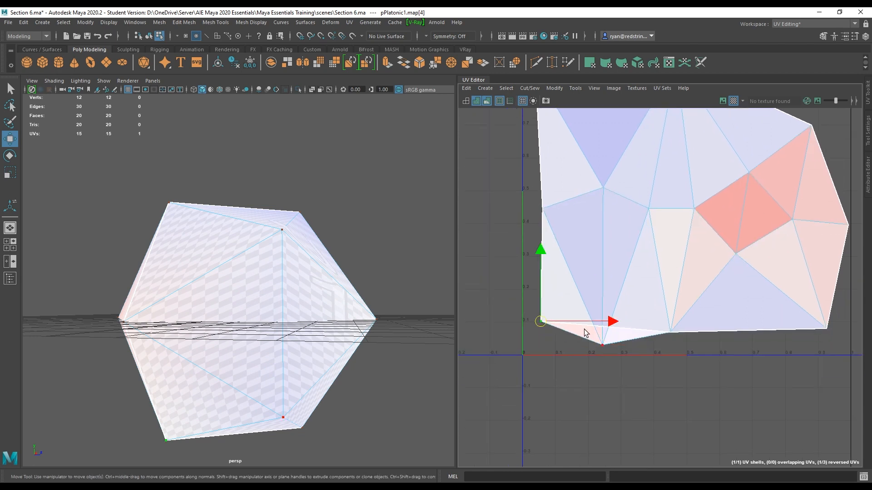
- Move the shell's lower left corner and lower middle border UVs down, and shift the lower left corner outward and up
{"action": "left_click", "coordinate": [671, 335], "text": "shift"}
{"action": "mouse_move", "coordinate": [609, 258]}
{"action": "left_mouse_down"}
{"action": "mouse_move", "coordinate": [614, 396]}
{"action": "mouse_move", "coordinate": [621, 380]}
{"action": "left_mouse_up"}
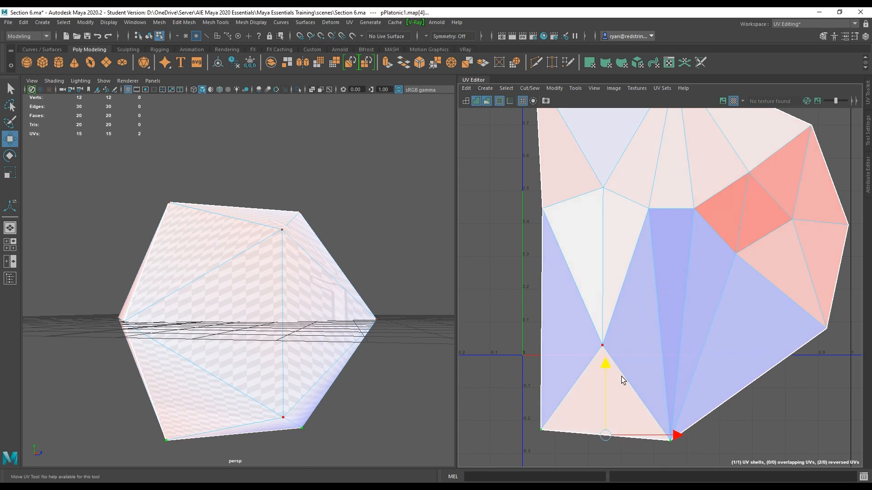
{"action": "left_click", "coordinate": [723, 433]}
{"action": "mouse_move", "coordinate": [525, 398]}
{"action": "left_mouse_down"}
{"action": "mouse_move", "coordinate": [556, 444]}
{"action": "mouse_move", "coordinate": [550, 423]}
{"action": "mouse_move", "coordinate": [559, 379]}
{"action": "mouse_move", "coordinate": [521, 382]}
{"action": "mouse_move", "coordinate": [514, 392]}
{"action": "left_mouse_up"}
{"action": "right_click", "coordinate": [649, 248]}
{"action": "left_click", "coordinate": [688, 247]}
{"action": "scroll", "coordinate": [677, 244], "scroll_direction": "down", "scroll_amount": 5}
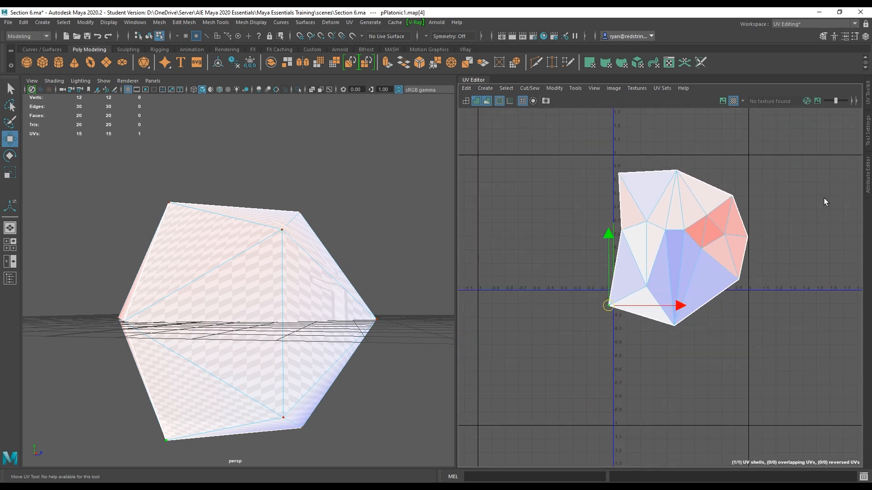
- Display the UV Toolkit, then scale down all the solid's UVs uniformly and move the shell into the 0–1 tile
{"action": "left_click", "coordinate": [868, 90]}
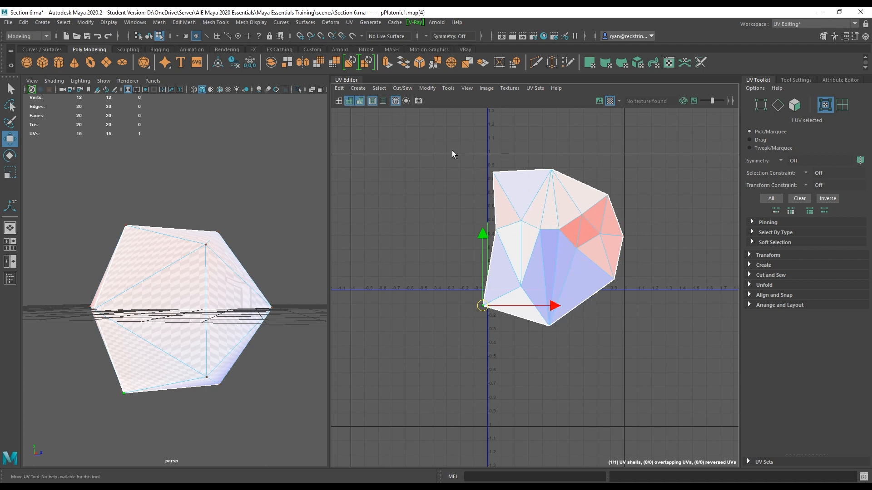
{"action": "left_click_drag", "start_coordinate": [451, 151], "coordinate": [645, 346]}
{"action": "key", "text": "r"}
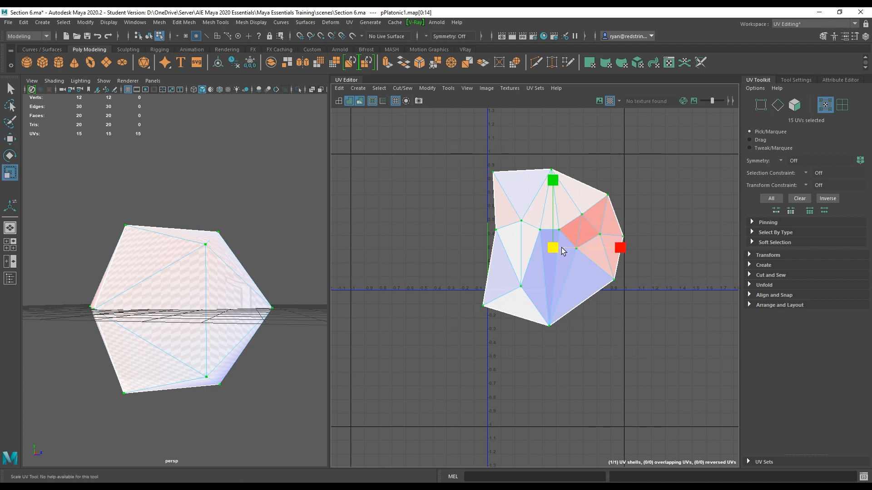
{"action": "left_click_drag", "start_coordinate": [562, 250], "coordinate": [561, 221]}
{"action": "key", "text": "w"}
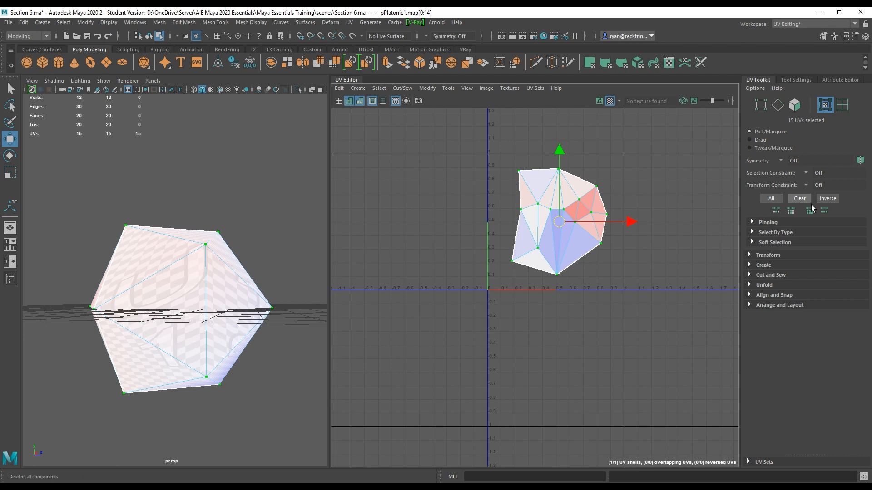
- Unfold all of the solid's UVs and reposition the shell inside the 0–1 tile
{"action": "left_click", "coordinate": [749, 285]}
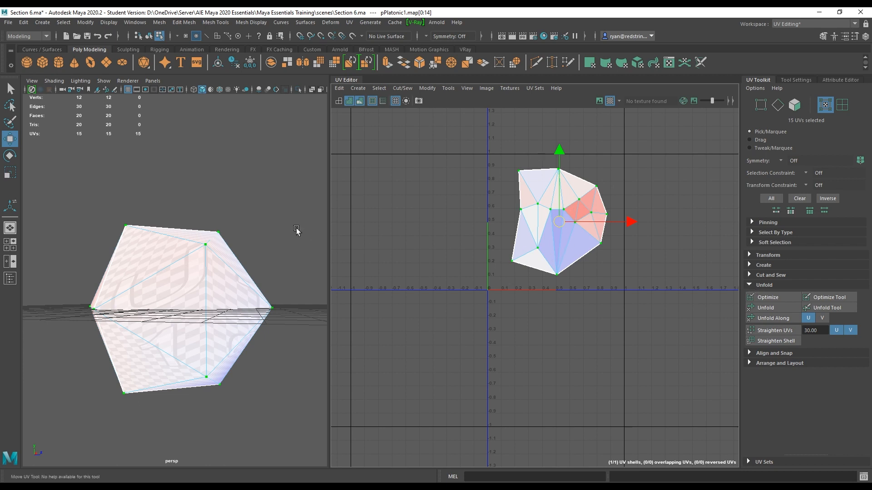
{"action": "left_click", "coordinate": [774, 308]}
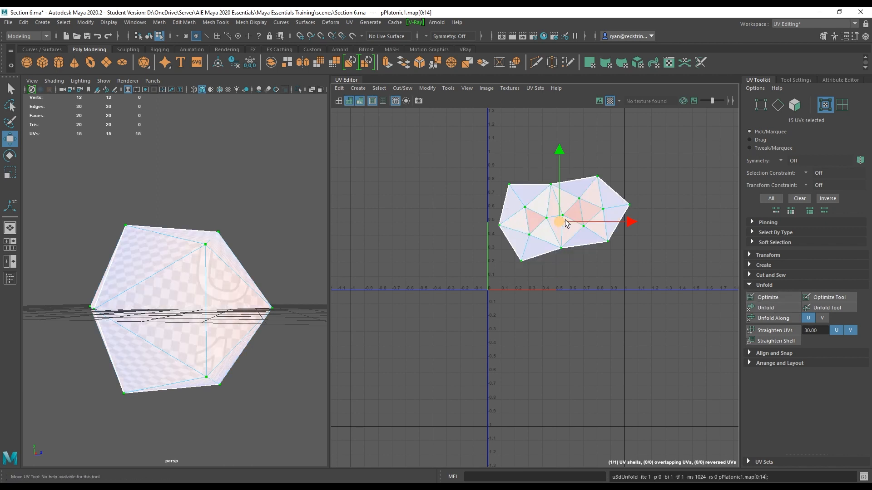
{"action": "left_click_drag", "start_coordinate": [559, 221], "coordinate": [547, 223]}
{"action": "key", "text": "r"}
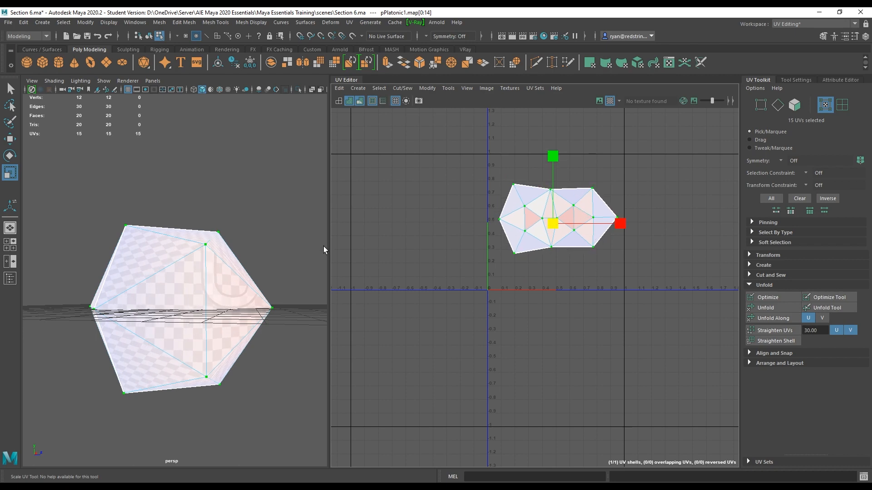
- Stretch the unfolded shell horizontally and vertically with the Scale tool, checking the checker pattern on the solid
{"action": "left_click_drag", "start_coordinate": [263, 267], "coordinate": [249, 284], "text": "alt"}
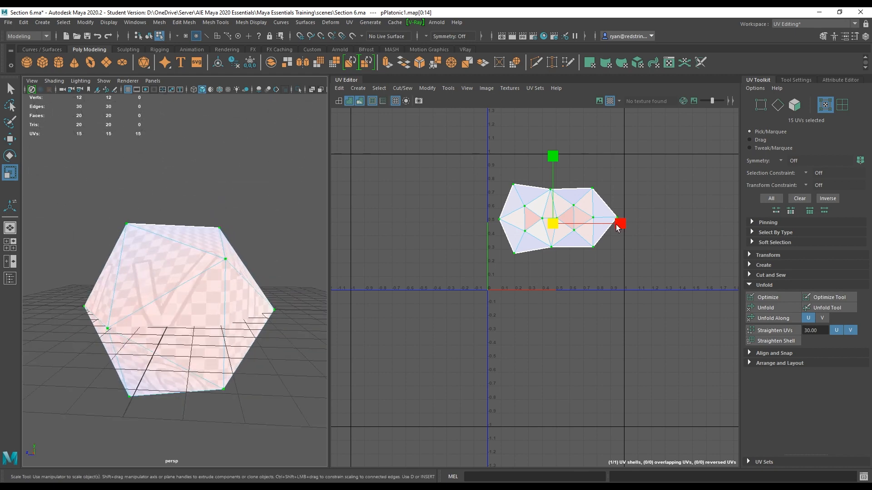
{"action": "left_click_drag", "start_coordinate": [617, 227], "coordinate": [660, 227]}
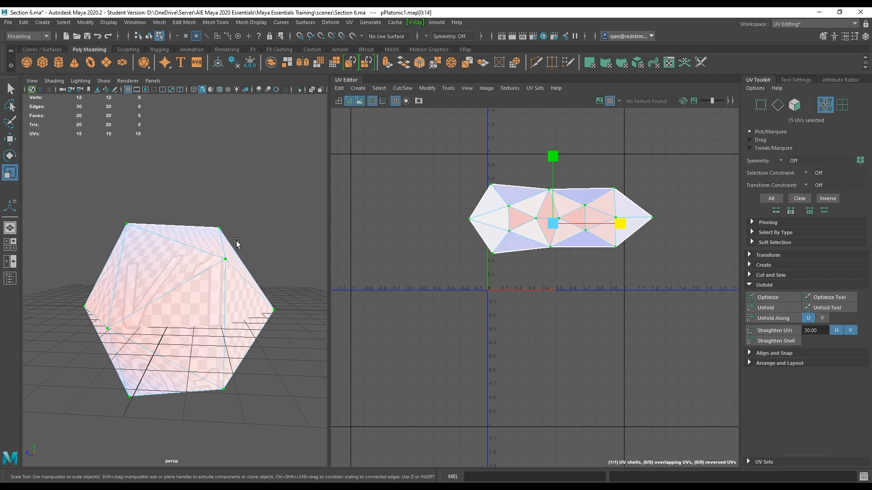
{"action": "left_click_drag", "start_coordinate": [236, 244], "coordinate": [211, 257], "text": "alt"}
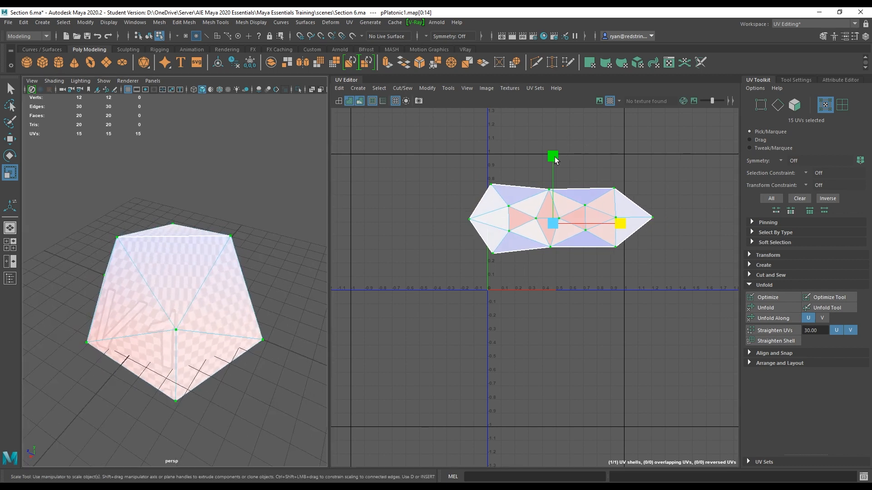
{"action": "left_click_drag", "start_coordinate": [554, 158], "coordinate": [565, 55]}
- Scale the whole stretched shell down uniformly to fit within the 0–1 tile, and inspect the checkers on the solid
{"action": "scroll", "coordinate": [565, 212], "scroll_direction": "down", "scroll_amount": 4}
{"action": "left_click_drag", "start_coordinate": [463, 116], "coordinate": [682, 303]}
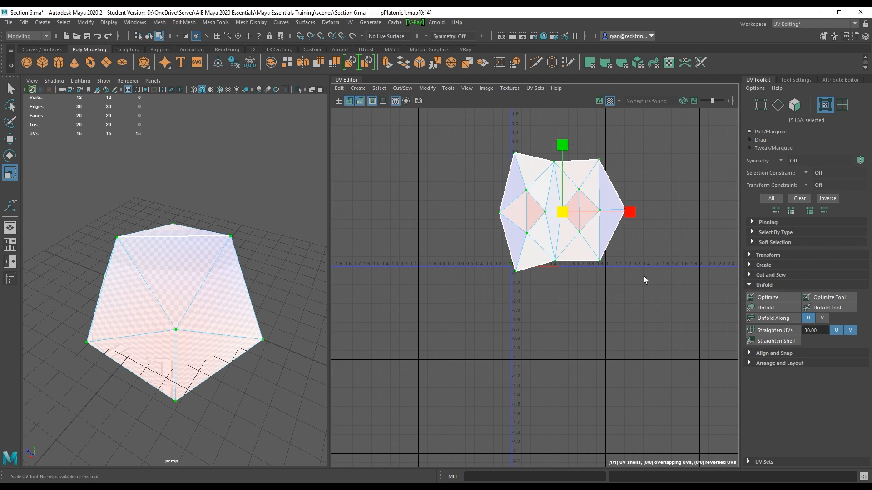
{"action": "mouse_move", "coordinate": [560, 210]}
{"action": "left_mouse_down"}
{"action": "mouse_move", "coordinate": [545, 212]}
{"action": "mouse_move", "coordinate": [556, 225]}
{"action": "left_mouse_up"}
{"action": "key", "text": "w"}
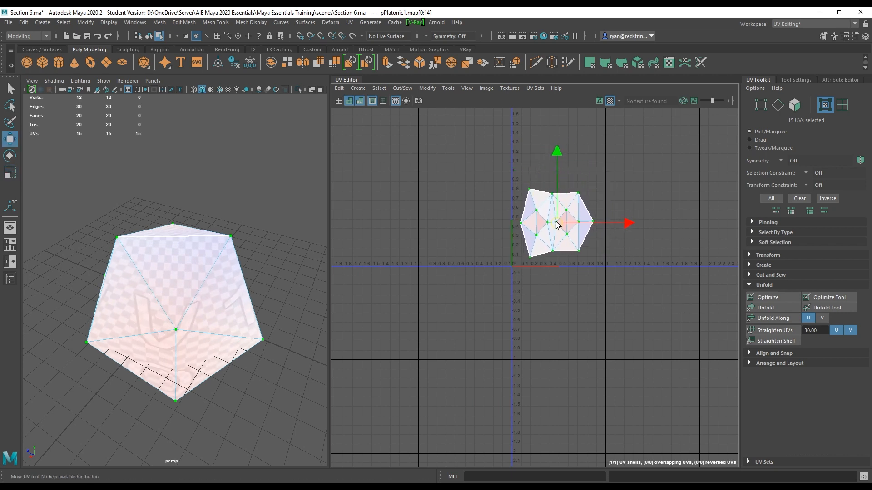
{"action": "left_click_drag", "start_coordinate": [307, 238], "coordinate": [162, 159], "text": "alt"}
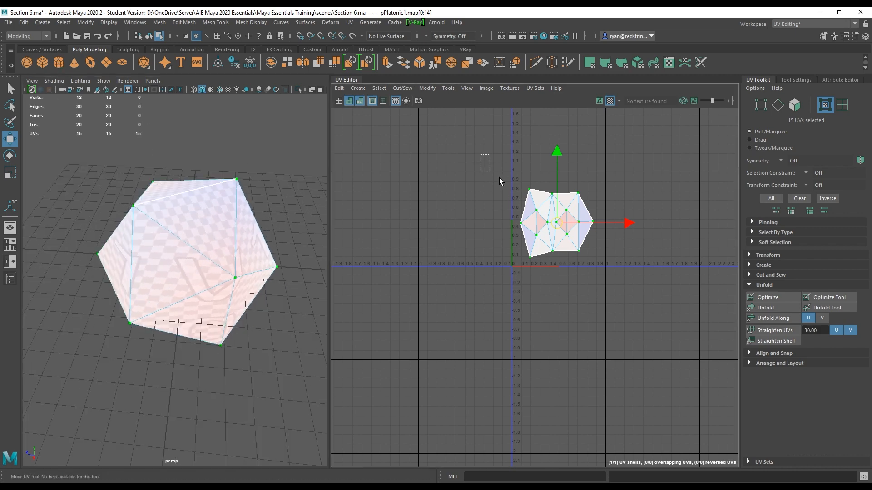
- Delete the Platonic solid in object mode, widen the perspective view and collapse the Unfold tools
{"action": "left_click_drag", "start_coordinate": [479, 154], "coordinate": [600, 269]}
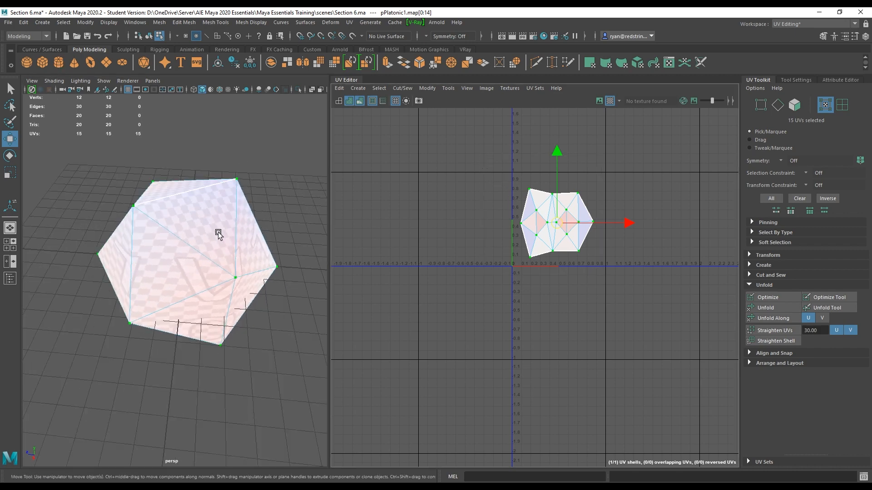
{"action": "key", "text": "F8"}
{"action": "key", "text": "Delete"}
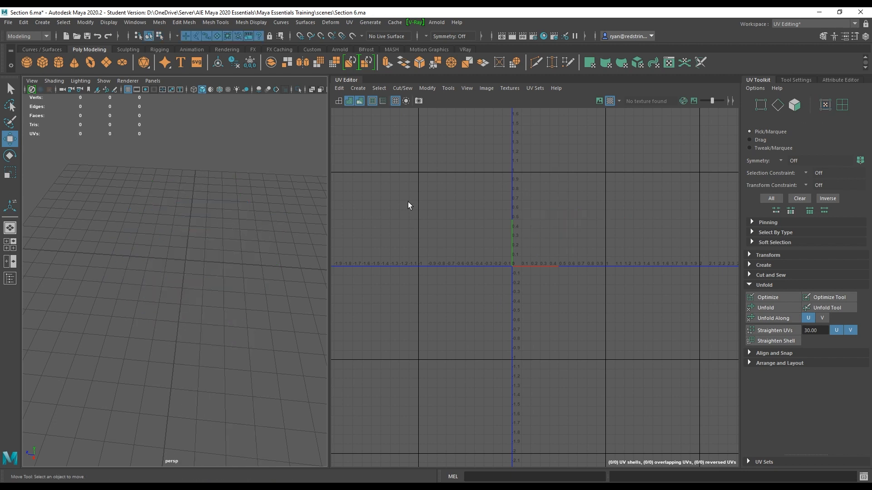
{"action": "left_click_drag", "start_coordinate": [332, 252], "coordinate": [552, 258]}
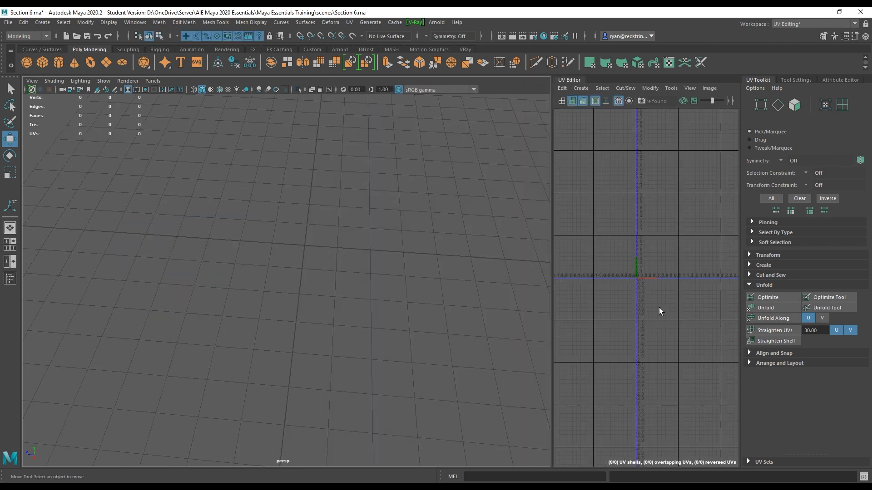
{"action": "left_click", "coordinate": [750, 284]}
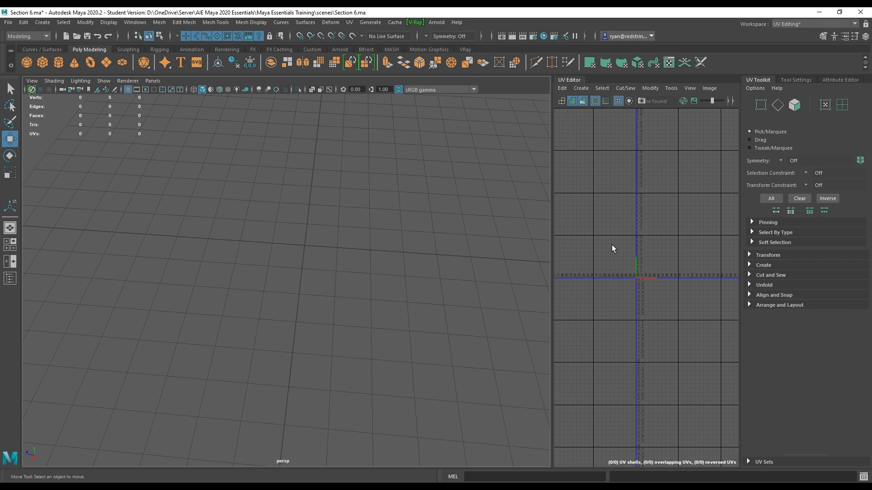
- Create a polygon cylinder, scale it uniformly to about 27.8 and raise it about 31 units above the grid
{"action": "left_click", "coordinate": [58, 62]}
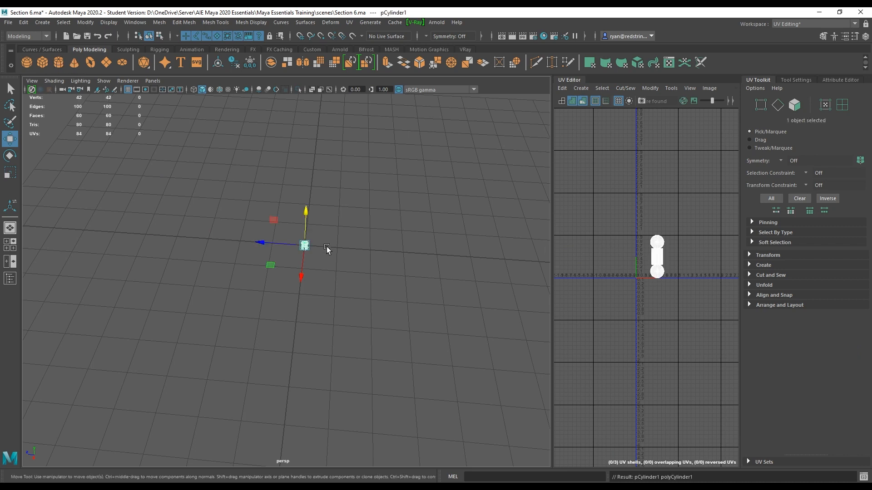
{"action": "key", "text": "r"}
{"action": "left_click_drag", "start_coordinate": [305, 246], "coordinate": [399, 259]}
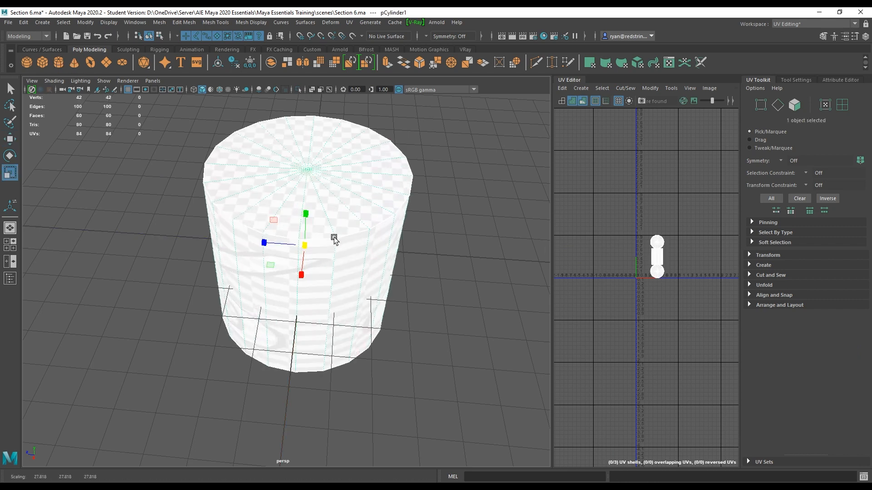
{"action": "key", "text": "w"}
{"action": "left_click_drag", "start_coordinate": [307, 216], "coordinate": [308, 109]}
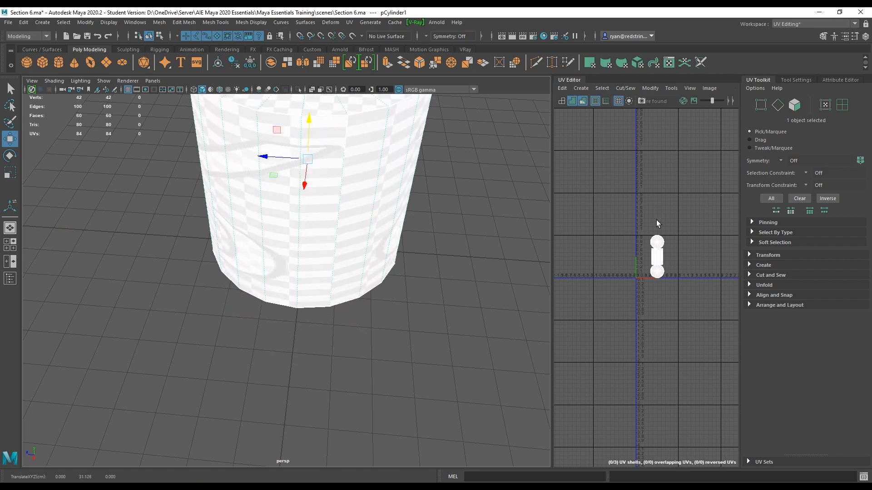
{"action": "right_click_drag", "start_coordinate": [488, 311], "coordinate": [414, 239], "text": "alt"}
{"action": "left_click_drag", "start_coordinate": [414, 239], "coordinate": [415, 168], "text": "alt"}
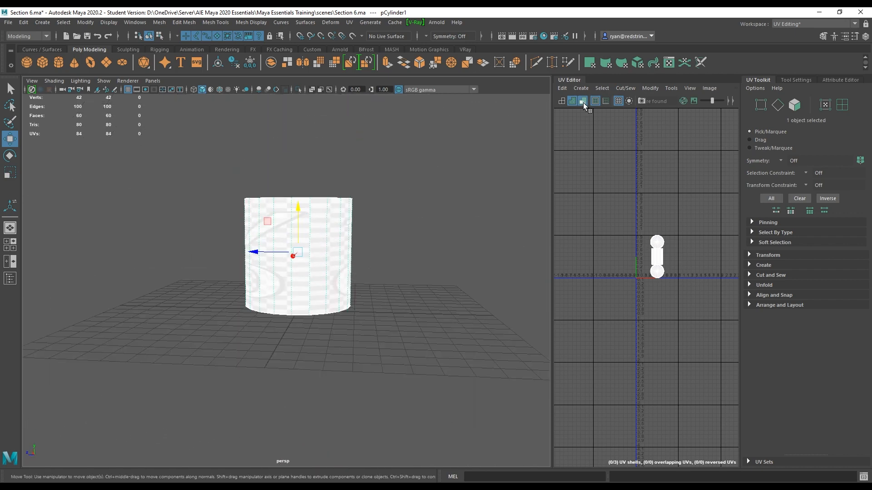
- Turn off the UV distortion shader and switch the UV display from shaded to wireframe
{"action": "left_click", "coordinate": [583, 101]}
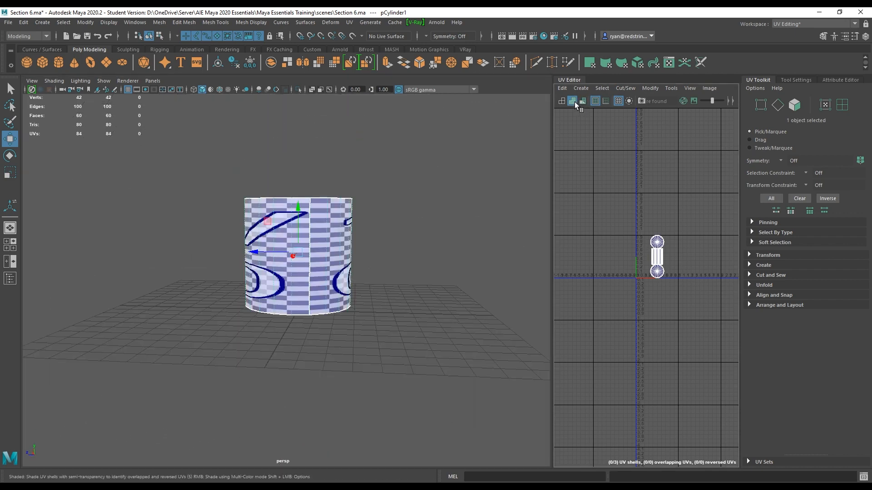
{"action": "left_click", "coordinate": [564, 101]}
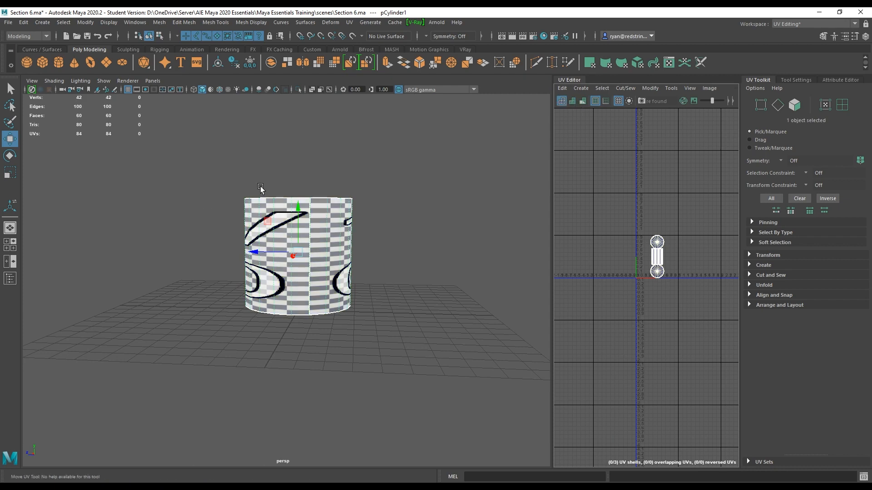
{"action": "mouse_move", "coordinate": [259, 182]}
{"action": "left_mouse_down", "text": "alt"}
{"action": "mouse_move", "coordinate": [365, 217]}
{"action": "mouse_move", "coordinate": [261, 211]}
{"action": "left_mouse_up", "text": "alt"}
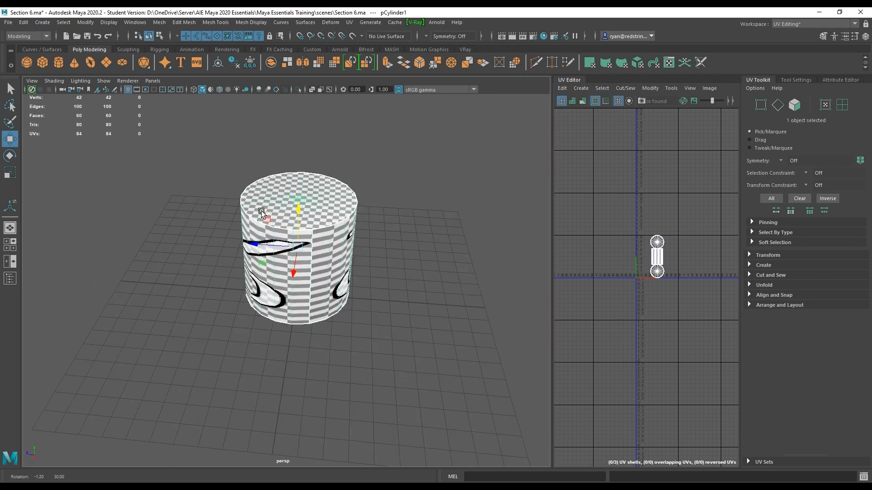
- Apply an Automatic UV projection to the cylinder, and examine its projection planes and the resulting shells
{"action": "left_click", "coordinate": [347, 22]}
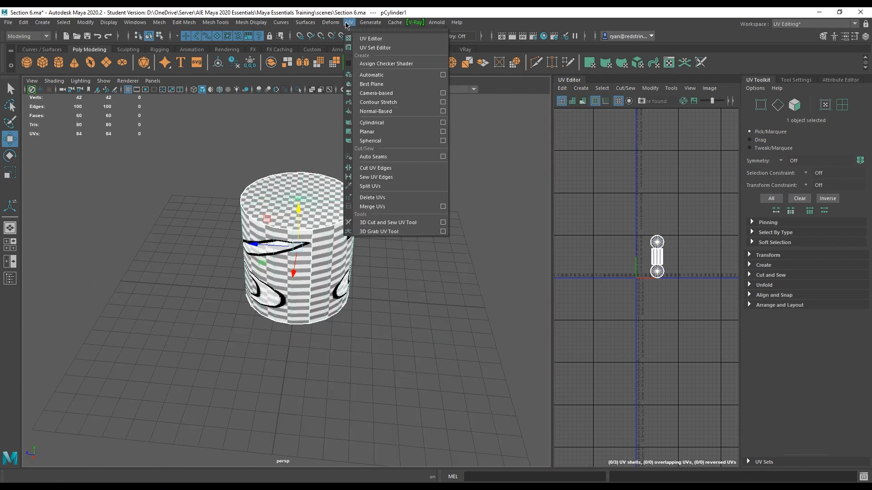
{"action": "left_click", "coordinate": [398, 75]}
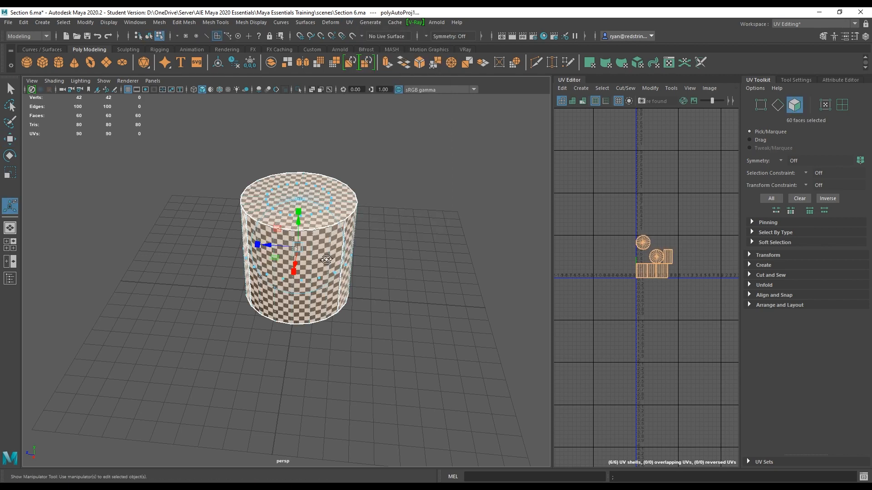
{"action": "left_click_drag", "start_coordinate": [323, 259], "coordinate": [373, 245], "text": "alt"}
{"action": "right_click_drag", "start_coordinate": [373, 246], "coordinate": [288, 126], "text": "alt"}
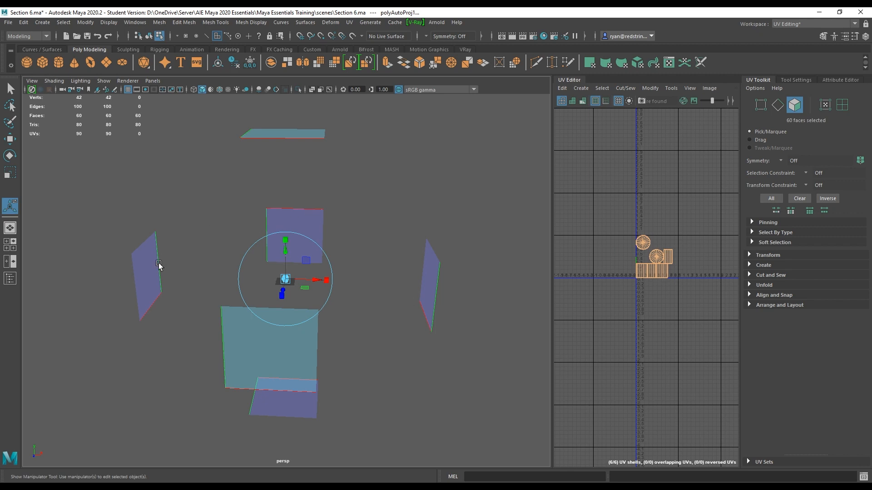
{"action": "left_click_drag", "start_coordinate": [400, 269], "coordinate": [379, 268], "text": "alt"}
{"action": "scroll", "coordinate": [708, 266], "scroll_direction": "up", "scroll_amount": 5}
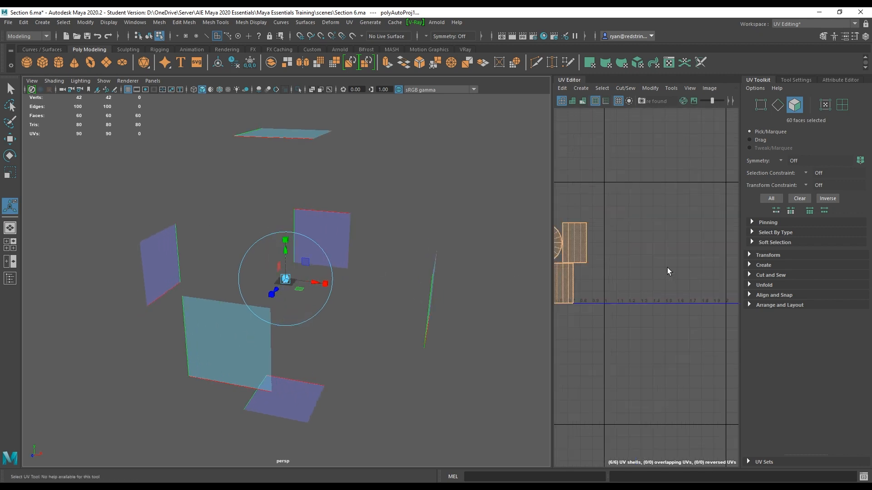
{"action": "middle_click_drag", "start_coordinate": [599, 271], "coordinate": [694, 283], "text": "alt"}
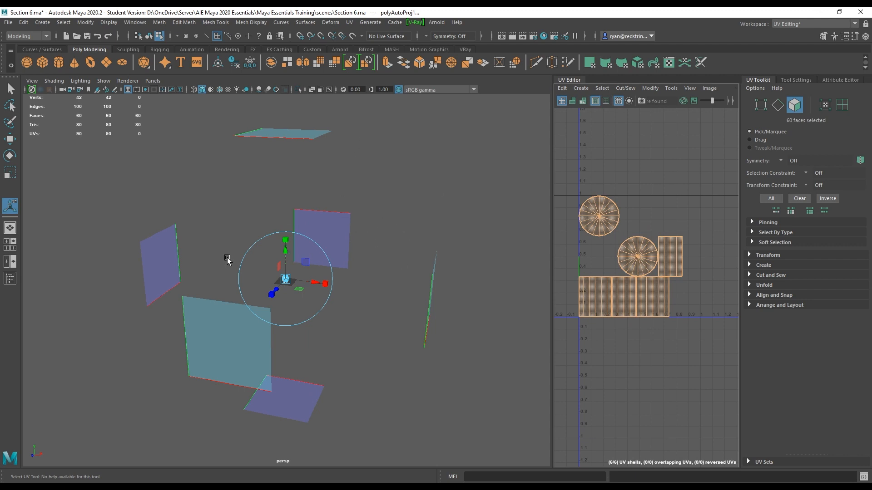
- Reapply the Automatic projection to the cylinder with 12 planes optimized for less distortion, and inspect the projection planes
{"action": "left_click", "coordinate": [350, 22]}
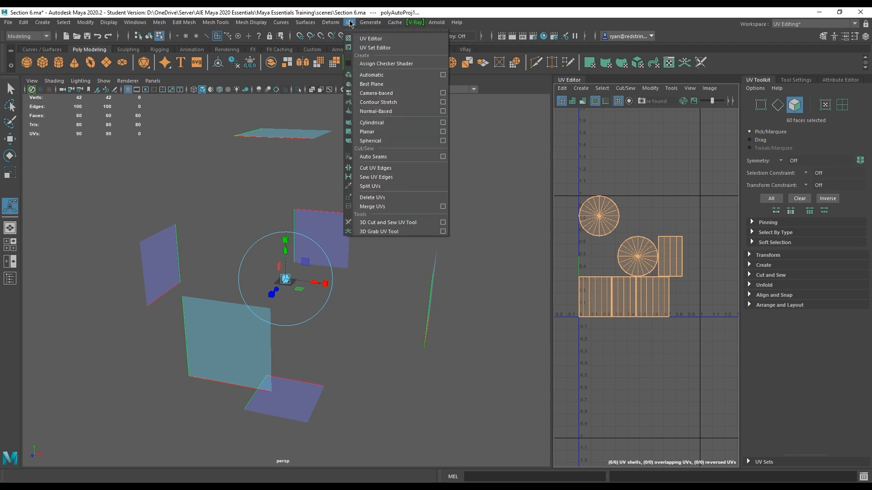
{"action": "left_click", "coordinate": [443, 75]}
{"action": "left_click", "coordinate": [249, 113]}
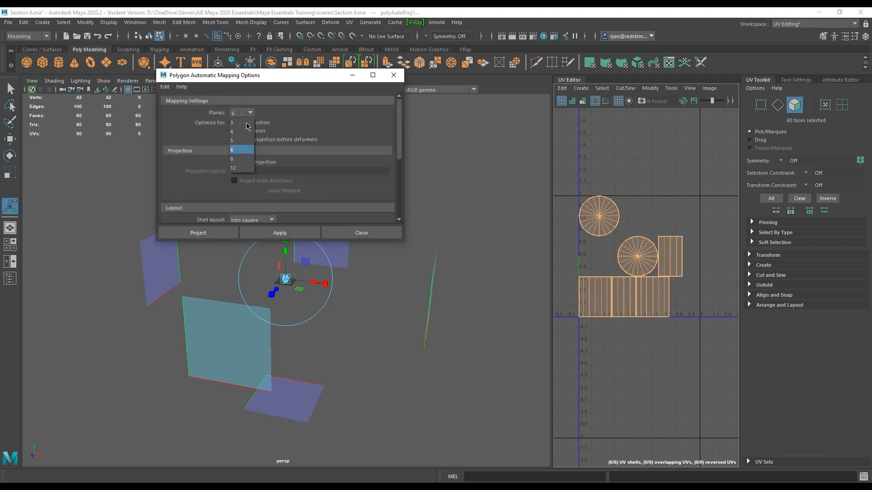
{"action": "left_click", "coordinate": [241, 168]}
{"action": "left_click", "coordinate": [265, 122]}
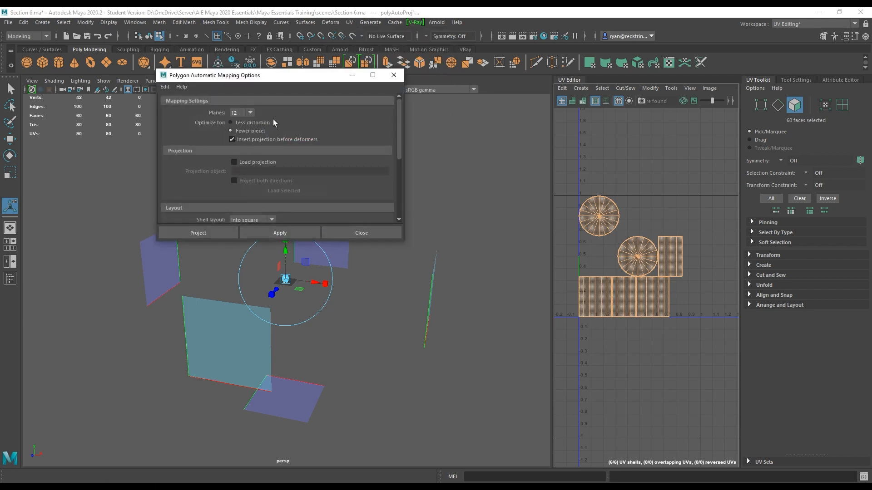
{"action": "left_click", "coordinate": [289, 235]}
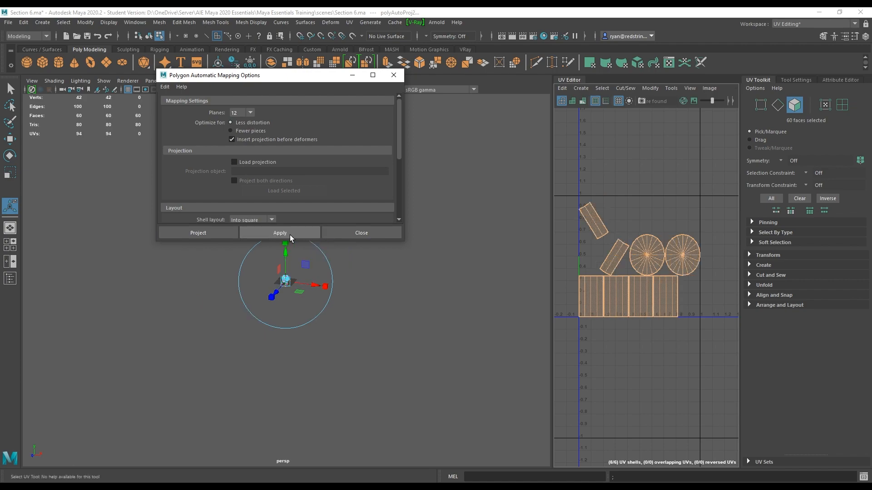
{"action": "scroll", "coordinate": [326, 239], "scroll_direction": "up", "scroll_amount": 5}
{"action": "left_click_drag", "start_coordinate": [331, 253], "coordinate": [390, 308], "text": "alt"}
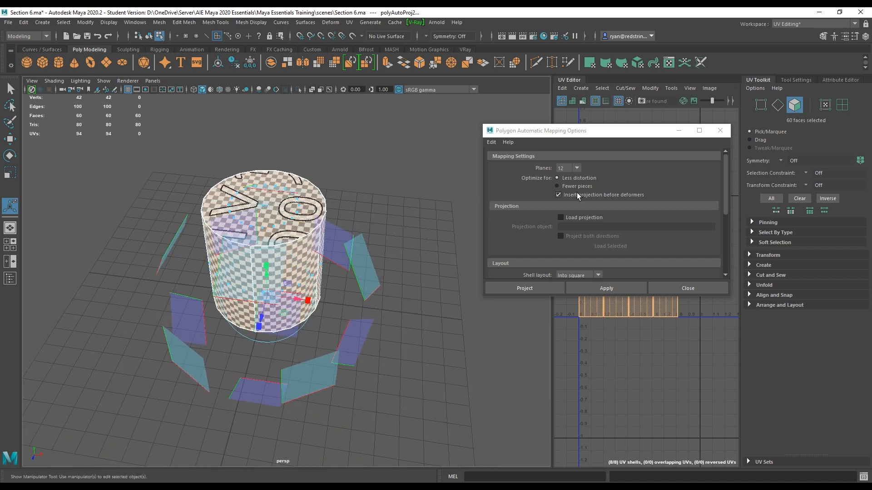
- Reapply the Automatic projection to the cylinder with 12 planes optimized for fewer pieces, keeping the resulting shells in view
{"action": "left_click", "coordinate": [577, 187]}
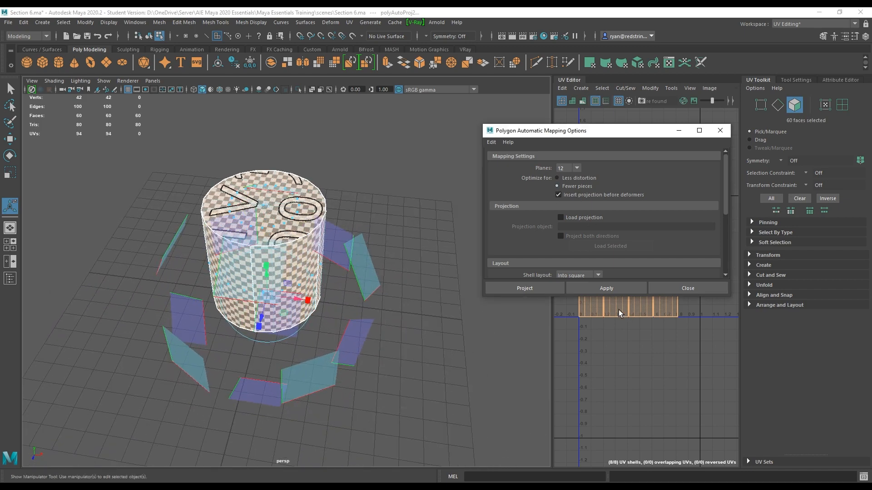
{"action": "left_click", "coordinate": [601, 288]}
{"action": "left_click_drag", "start_coordinate": [590, 131], "coordinate": [452, 49]}
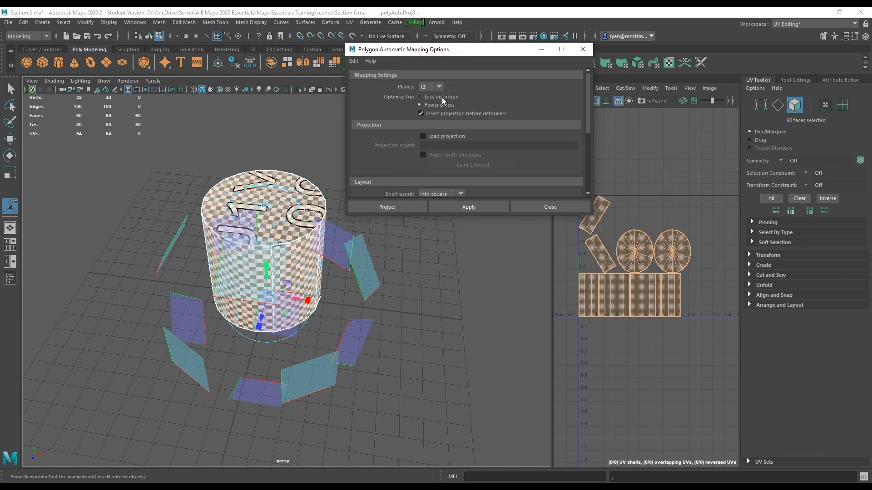
- Reapply the Automatic projection to the cylinder optimized for less distortion, inspect the resulting shells, and close the mapping options
{"action": "left_click", "coordinate": [448, 208]}
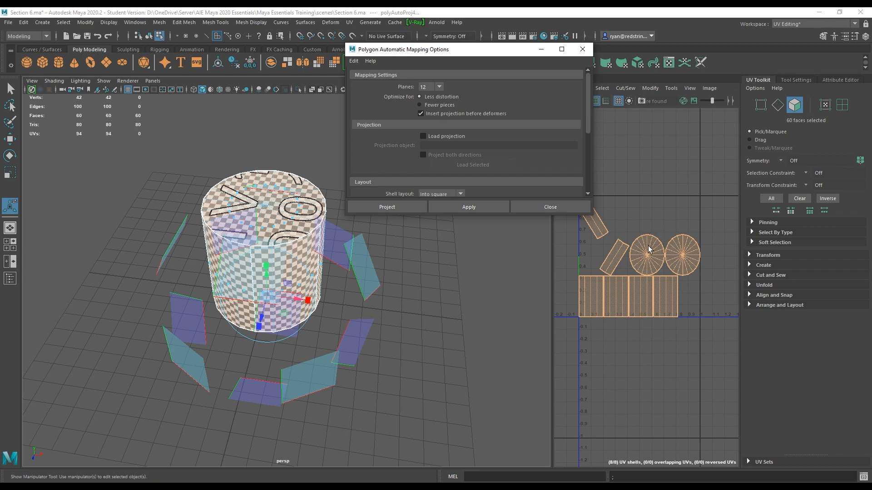
{"action": "scroll", "coordinate": [492, 135], "scroll_direction": "down", "scroll_amount": 5}
{"action": "scroll", "coordinate": [493, 135], "scroll_direction": "up", "scroll_amount": 5}
{"action": "left_click", "coordinate": [582, 48]}
- Return the cylinder to object mode, apply a Camera-Based UV projection, and inspect the checker pattern from several sides
{"action": "right_click_drag", "start_coordinate": [295, 209], "coordinate": [317, 213]}
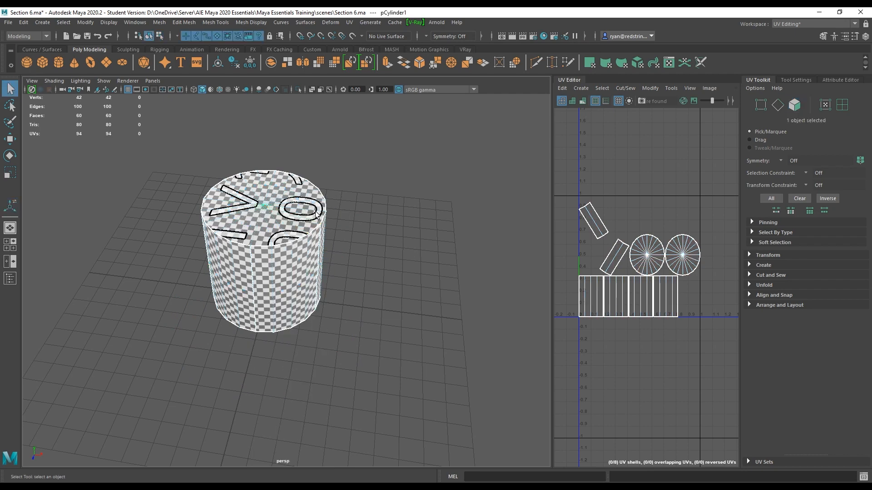
{"action": "left_click", "coordinate": [350, 22]}
{"action": "left_click", "coordinate": [391, 94]}
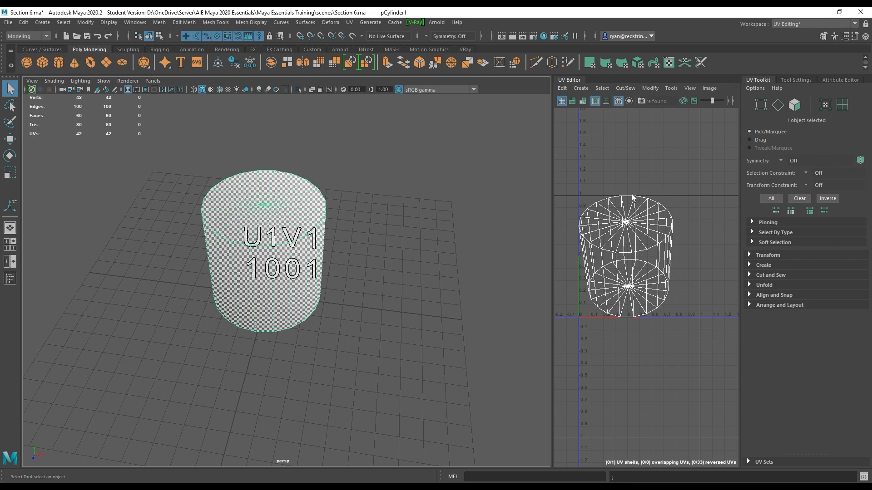
{"action": "scroll", "coordinate": [385, 269], "scroll_direction": "up", "scroll_amount": 10}
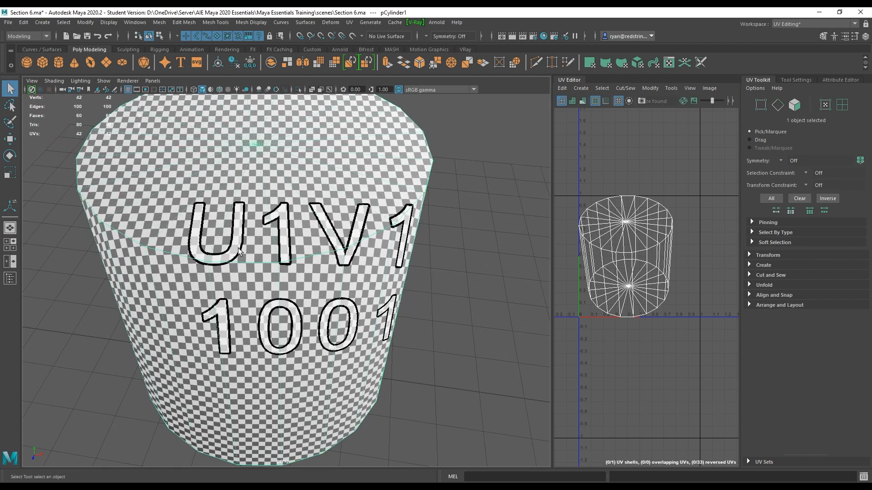
{"action": "left_click_drag", "start_coordinate": [239, 251], "coordinate": [321, 235], "text": "alt"}
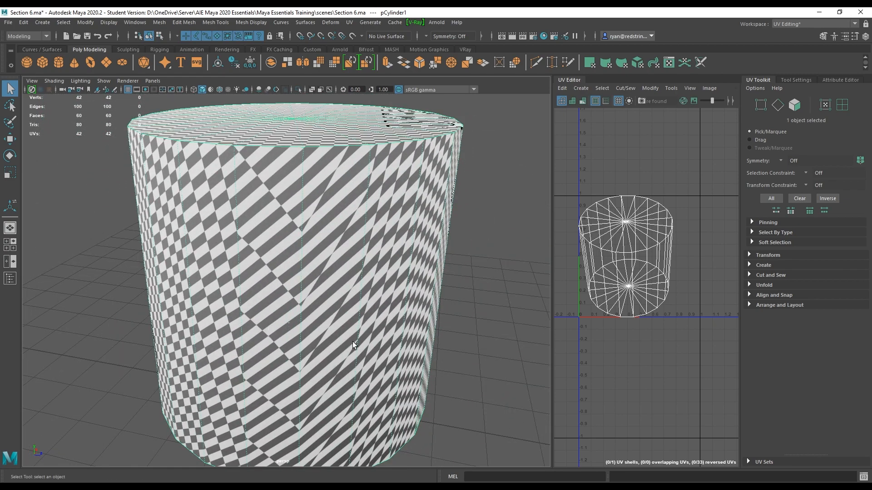
{"action": "scroll", "coordinate": [355, 346], "scroll_direction": "down", "scroll_amount": 5}
{"action": "scroll", "coordinate": [320, 298], "scroll_direction": "up", "scroll_amount": 3}
{"action": "left_click_drag", "start_coordinate": [424, 263], "coordinate": [303, 270], "text": "alt"}
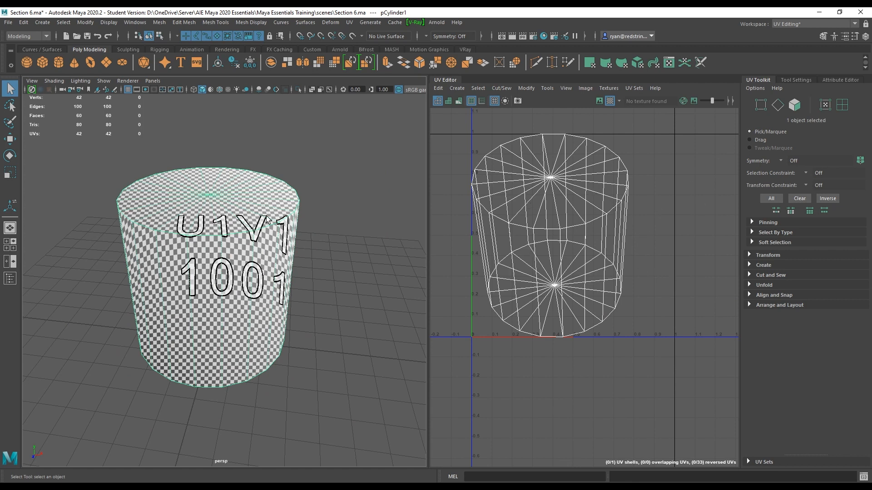
- Select the edge loop around the cylinder's top cap and cut the UVs along it
{"action": "scroll", "coordinate": [263, 227], "scroll_direction": "up", "scroll_amount": 5}
{"action": "right_click", "coordinate": [259, 238]}
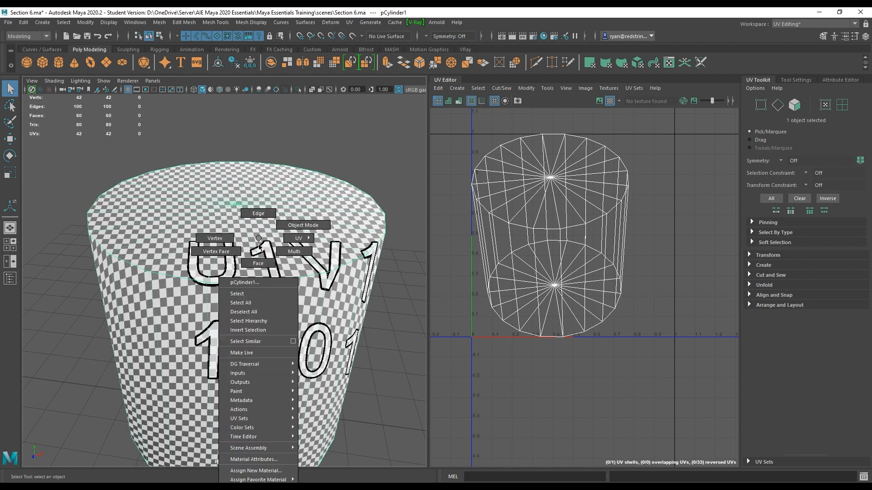
{"action": "right_click_drag", "start_coordinate": [258, 235], "coordinate": [258, 214]}
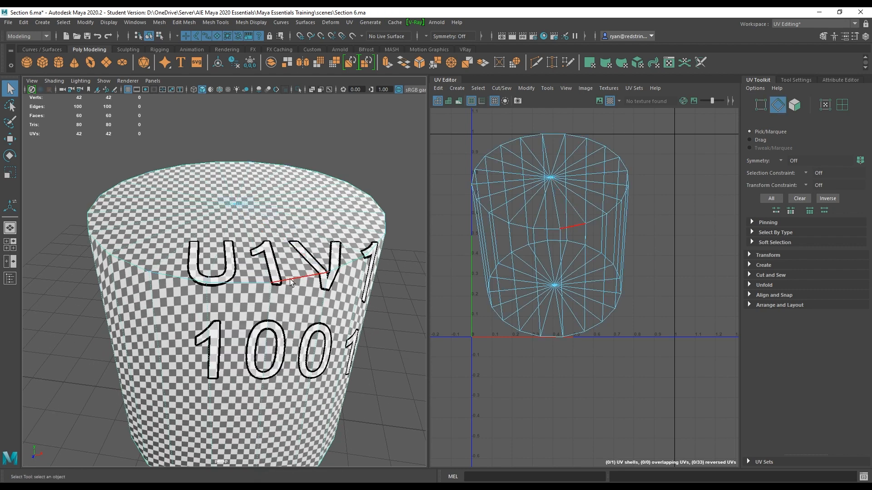
{"action": "double_click", "coordinate": [290, 280]}
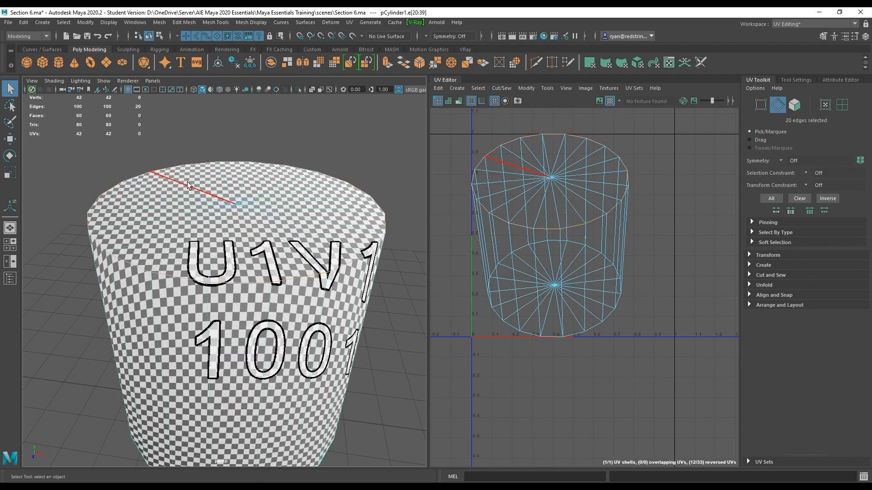
{"action": "double_click", "coordinate": [330, 177]}
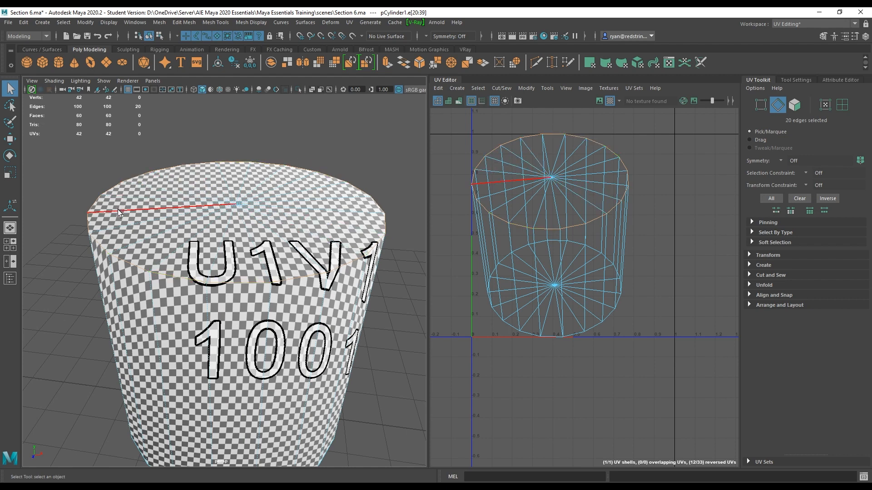
{"action": "left_click", "coordinate": [750, 275]}
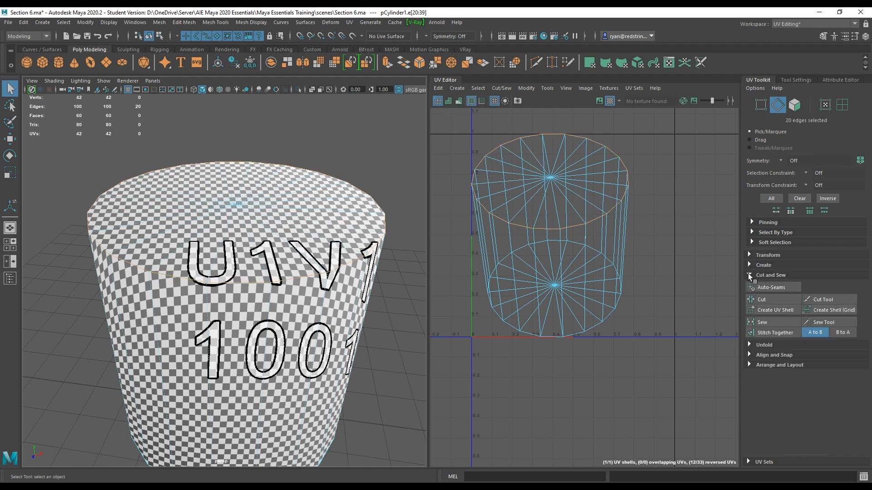
{"action": "left_click", "coordinate": [781, 301]}
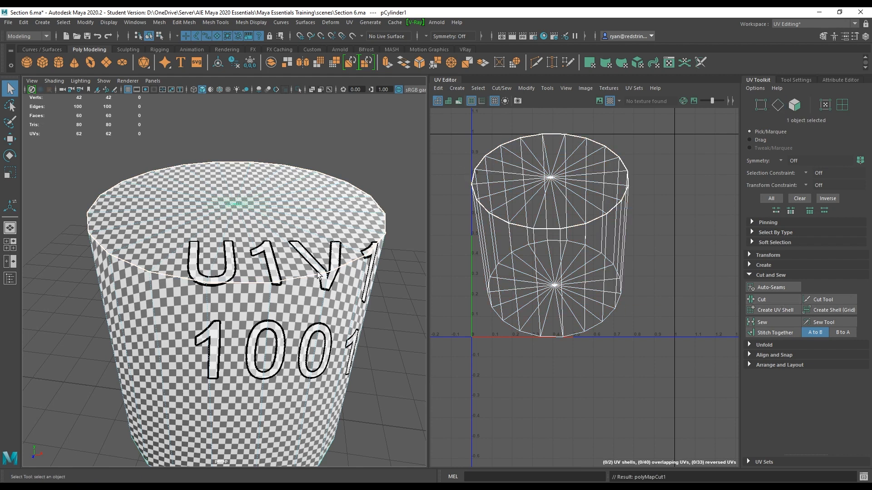
- Select the top cap's whole UV shell and move it beside the lower part of the cylinder's side shell
{"action": "right_click_drag", "start_coordinate": [532, 177], "coordinate": [563, 176]}
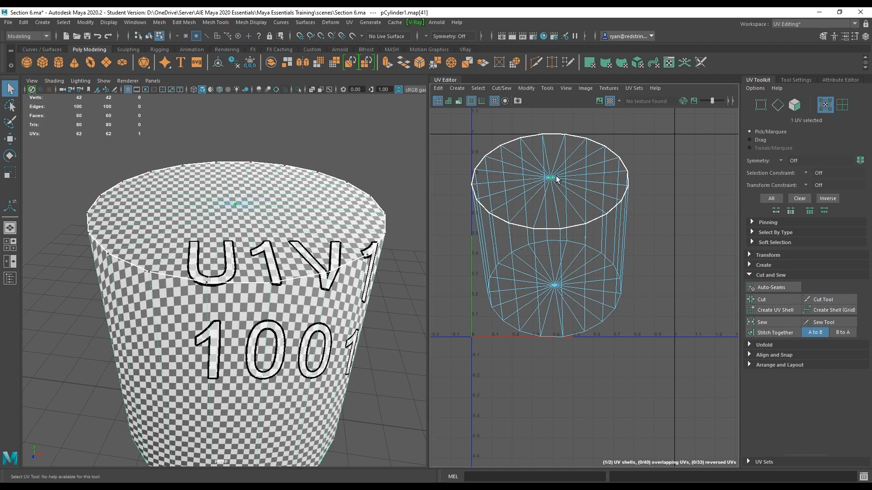
{"action": "right_click", "coordinate": [553, 163], "text": "ctrl"}
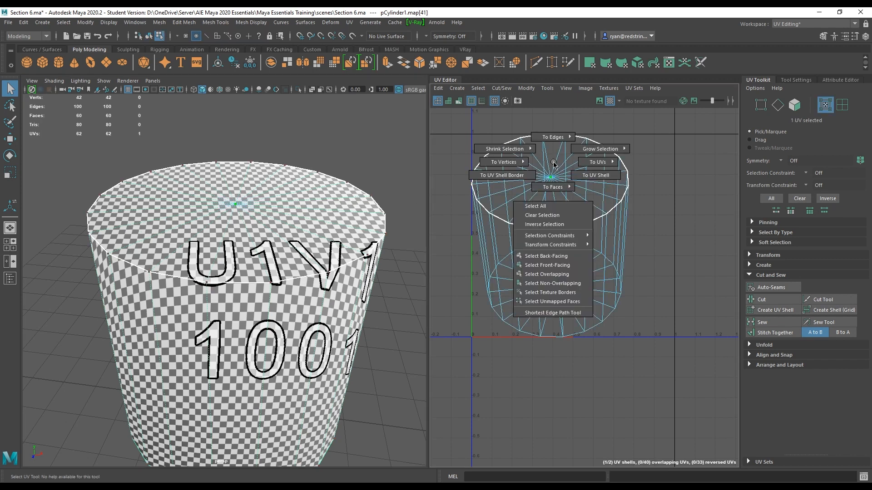
{"action": "right_click_drag", "start_coordinate": [553, 163], "coordinate": [583, 177], "text": "ctrl"}
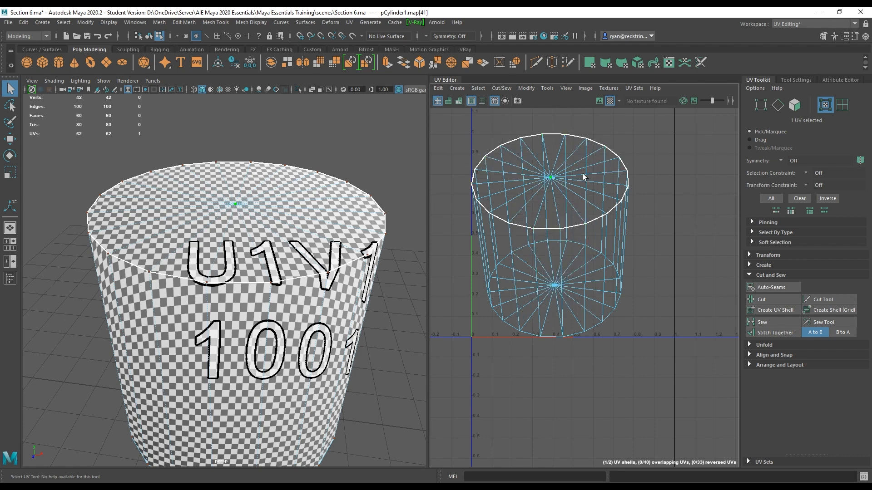
{"action": "key", "text": "w"}
{"action": "scroll", "coordinate": [567, 191], "scroll_direction": "down", "scroll_amount": 3}
{"action": "left_click_drag", "start_coordinate": [553, 194], "coordinate": [673, 192]}
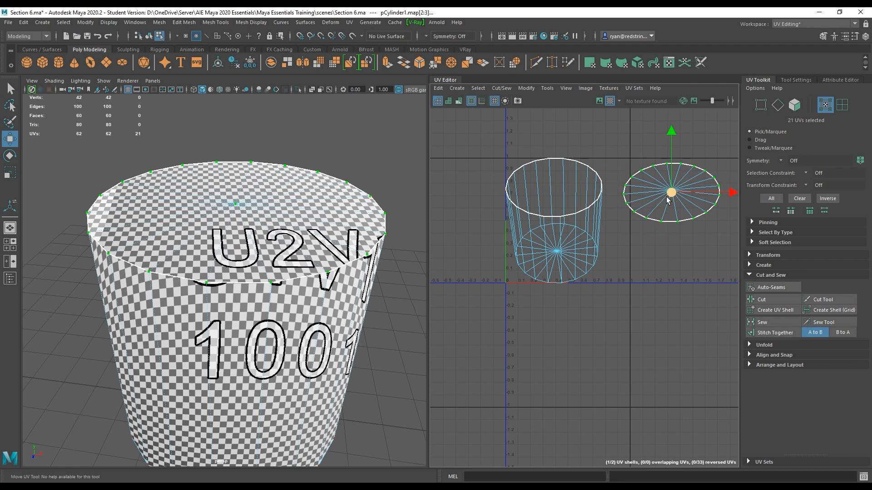
{"action": "left_click_drag", "start_coordinate": [671, 195], "coordinate": [674, 155]}
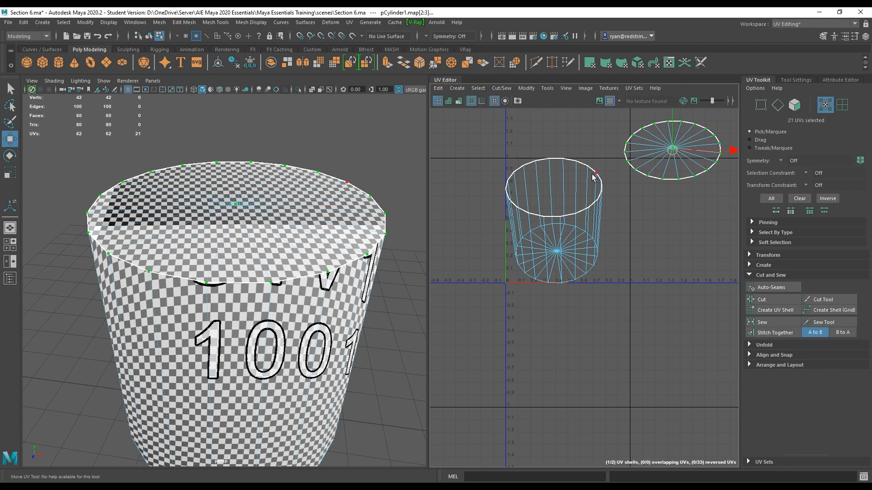
{"action": "left_click_drag", "start_coordinate": [673, 151], "coordinate": [658, 250]}
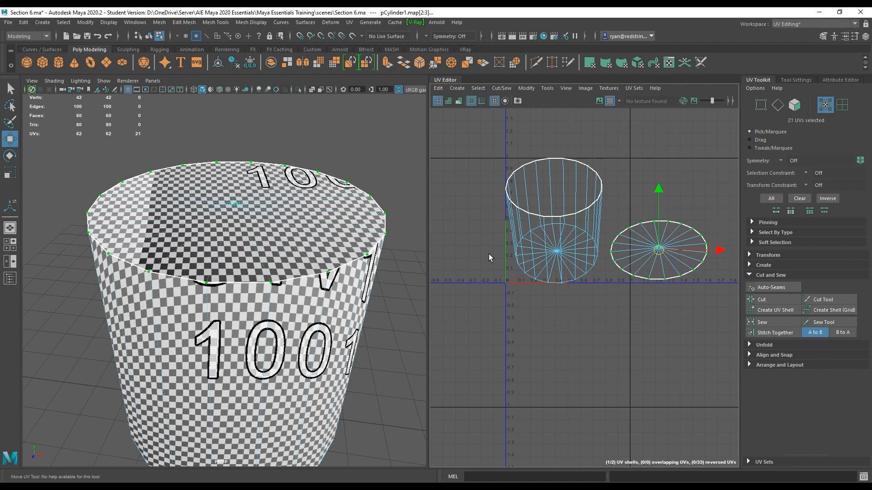
- Select the edge loop around the cylinder's bottom cap and cut the UVs along it
{"action": "left_click_drag", "start_coordinate": [325, 283], "coordinate": [250, 245], "text": "alt"}
{"action": "right_click_drag", "start_coordinate": [250, 245], "coordinate": [255, 253]}
{"action": "double_click", "coordinate": [256, 255]}
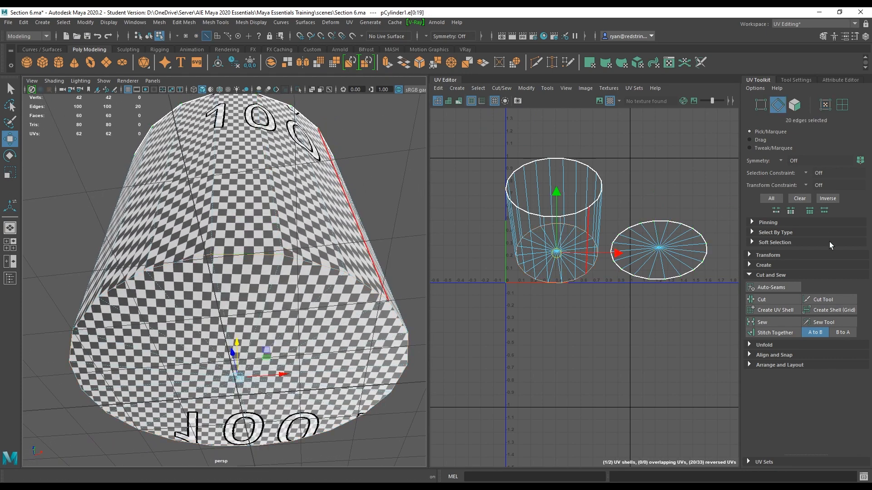
{"action": "left_click", "coordinate": [779, 297]}
- Select the bottom cap's whole UV shell and move it off the side shell to just above the top cap's shell
{"action": "right_click_drag", "start_coordinate": [636, 189], "coordinate": [663, 187]}
{"action": "left_click", "coordinate": [557, 251]}
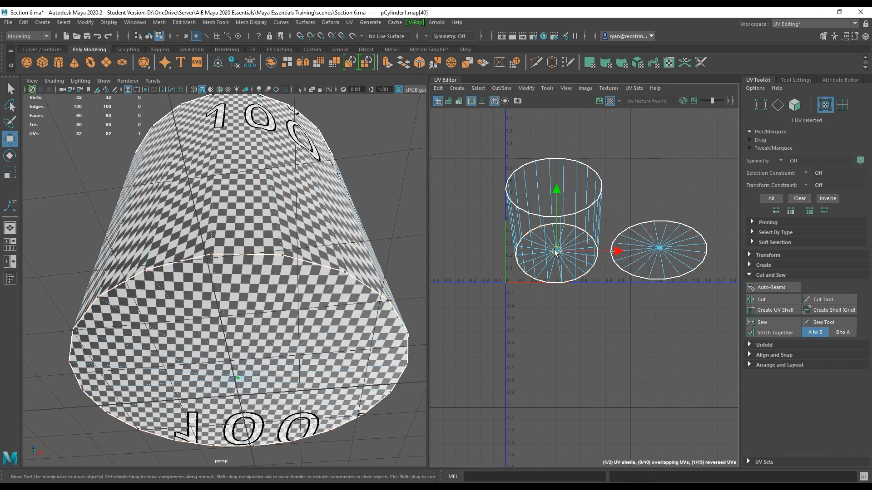
{"action": "right_click_drag", "start_coordinate": [616, 191], "coordinate": [648, 202], "text": "ctrl"}
{"action": "left_click_drag", "start_coordinate": [555, 252], "coordinate": [661, 178]}
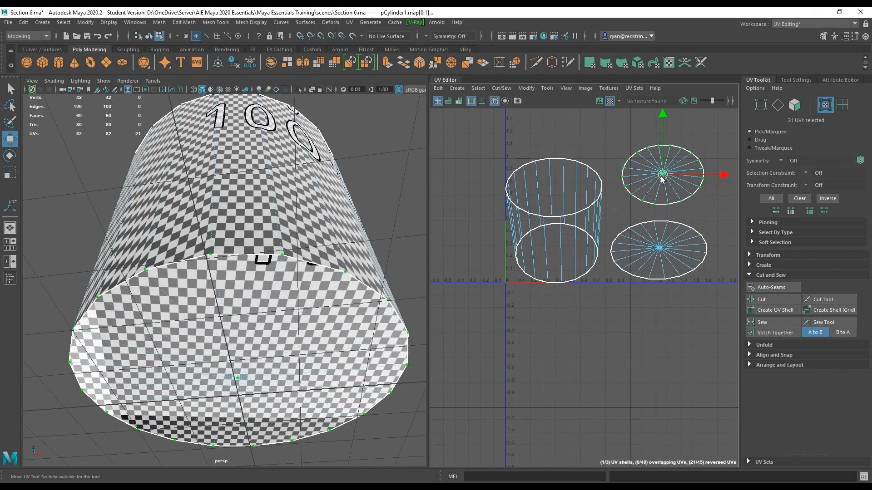
{"action": "right_click", "coordinate": [549, 182]}
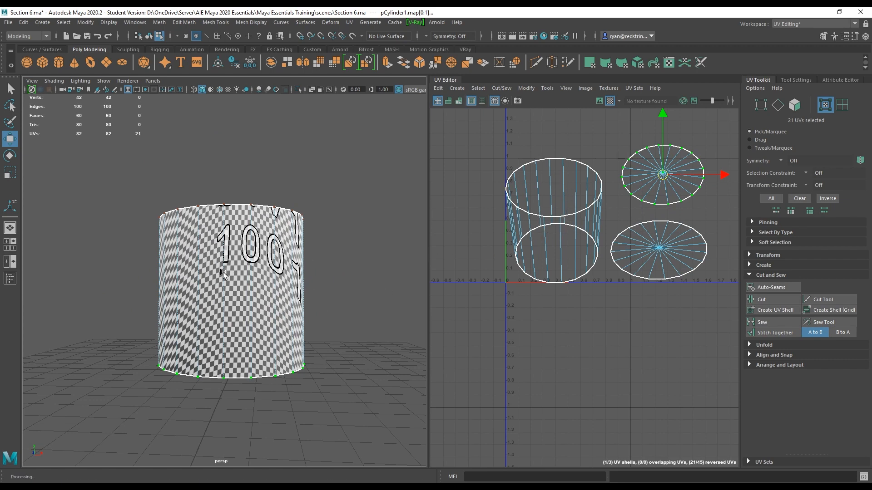
- Cut the UVs along one vertical edge on the cylinder's side and clear the edge selection
{"action": "left_click_drag", "start_coordinate": [223, 271], "coordinate": [190, 287], "text": "alt"}
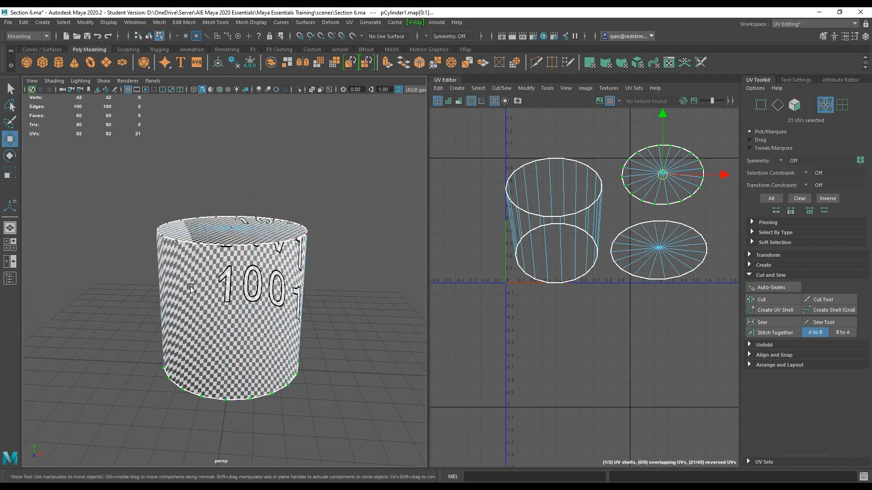
{"action": "right_click_drag", "start_coordinate": [190, 287], "coordinate": [231, 274], "text": "alt"}
{"action": "right_click_drag", "start_coordinate": [225, 238], "coordinate": [227, 220]}
{"action": "left_click", "coordinate": [227, 247]}
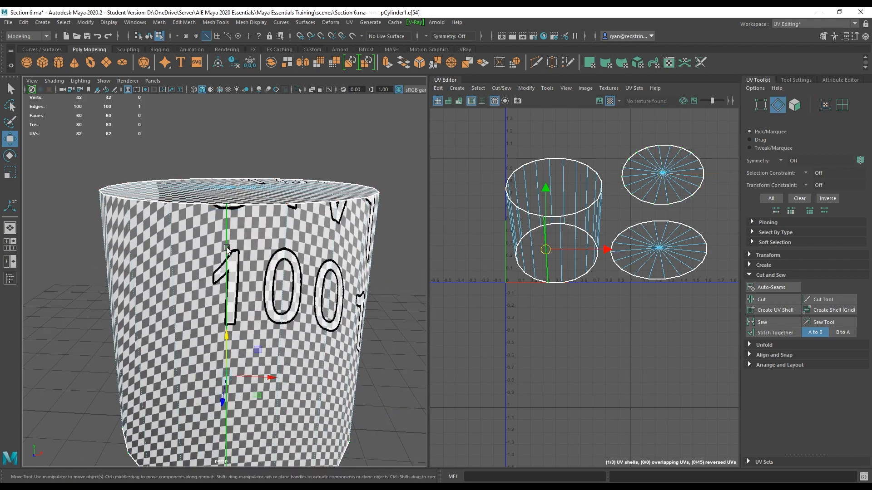
{"action": "key", "text": "f"}
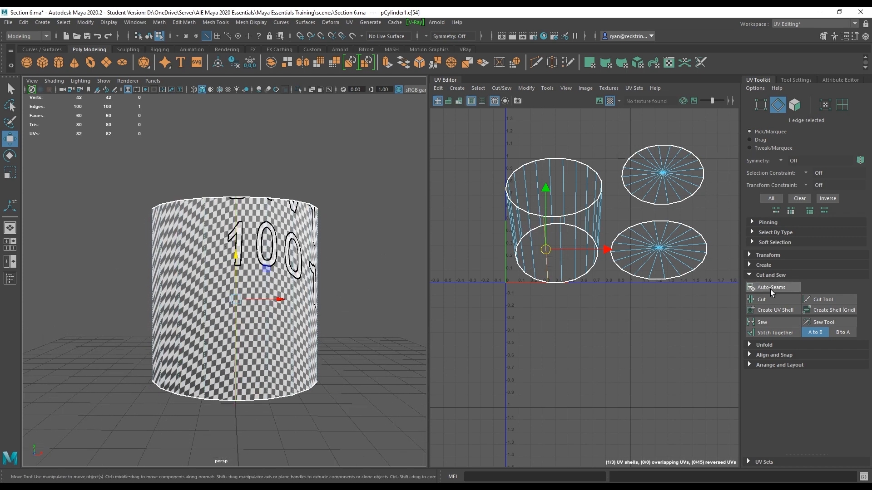
{"action": "left_click", "coordinate": [761, 300]}
{"action": "left_click", "coordinate": [553, 288]}
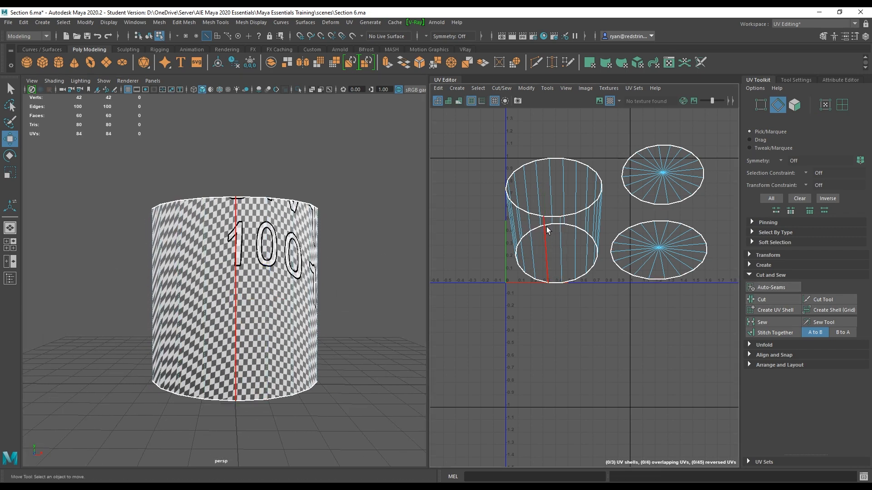
- Select the whole UV shell of the cylinder's side and move it slightly upward in UV space
{"action": "right_click_drag", "start_coordinate": [573, 234], "coordinate": [606, 219]}
{"action": "left_click", "coordinate": [556, 162]}
{"action": "right_click", "coordinate": [556, 162], "text": "shift"}
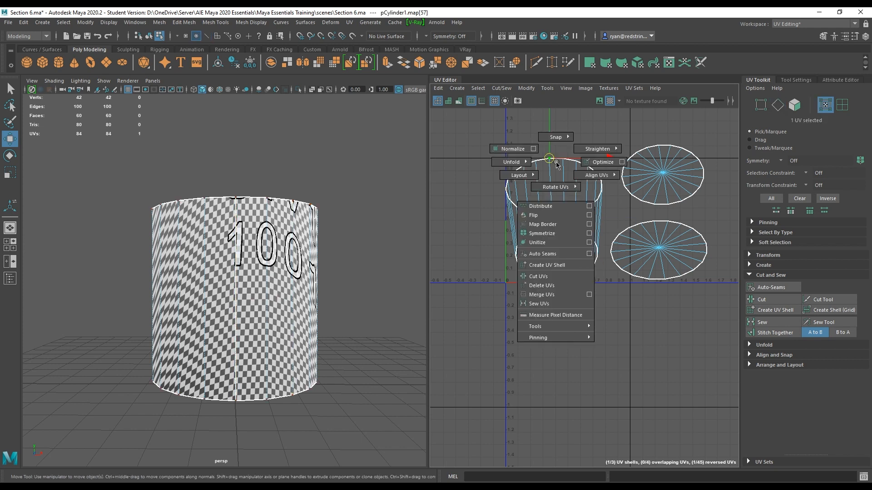
{"action": "right_click", "coordinate": [557, 163], "text": "ctrl"}
{"action": "right_click_drag", "start_coordinate": [556, 163], "coordinate": [581, 174], "text": "ctrl"}
{"action": "mouse_move", "coordinate": [551, 224]}
{"action": "left_mouse_down"}
{"action": "mouse_move", "coordinate": [555, 204]}
{"action": "mouse_move", "coordinate": [557, 212]}
{"action": "left_mouse_up"}
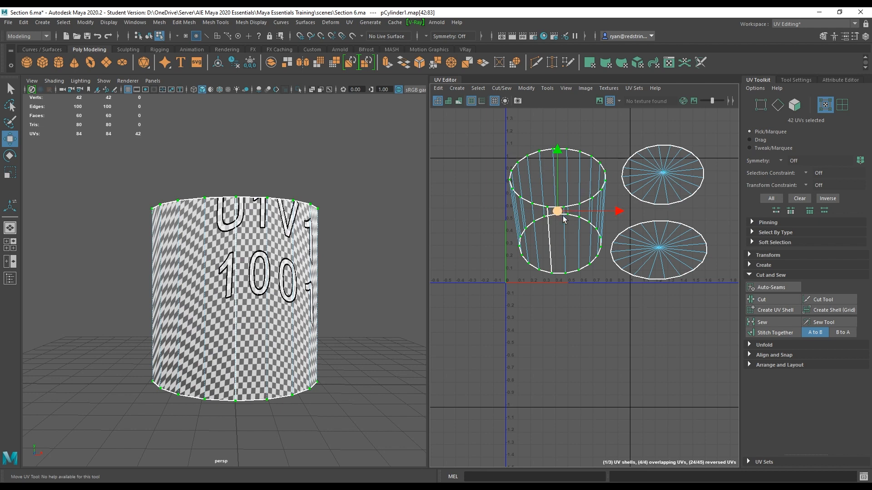
- Turn on shaded display of the UV shells, and check the distortion shader briefly before switching it off again
{"action": "left_click", "coordinate": [447, 101]}
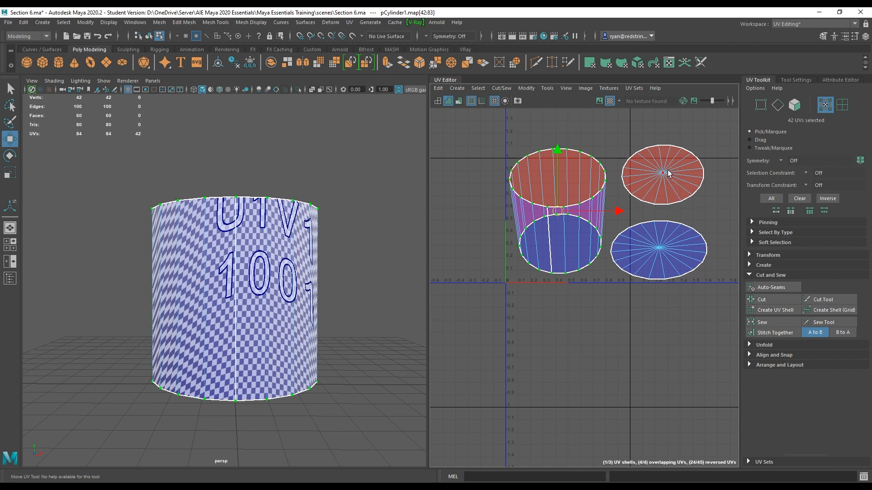
{"action": "left_click", "coordinate": [459, 101]}
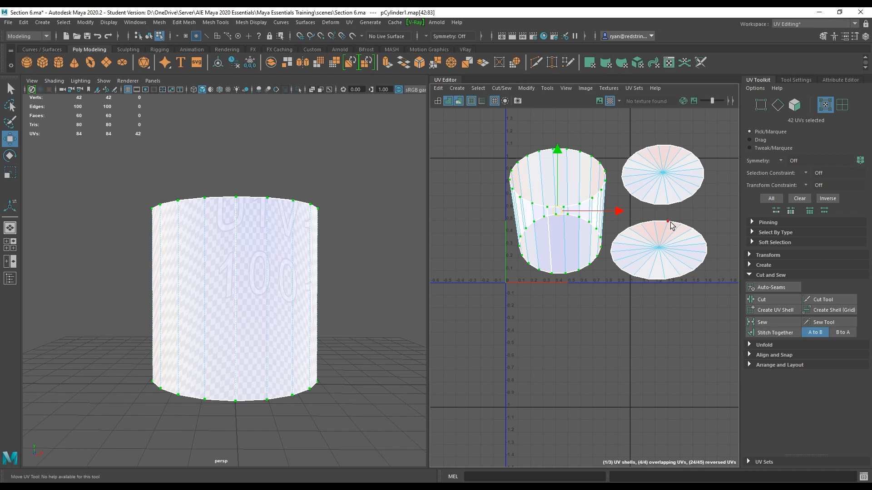
{"action": "left_click", "coordinate": [459, 101]}
- Select the cylinder side's UV shell, unfold it and rotate the resulting strip until it stands upright
{"action": "left_click", "coordinate": [568, 215]}
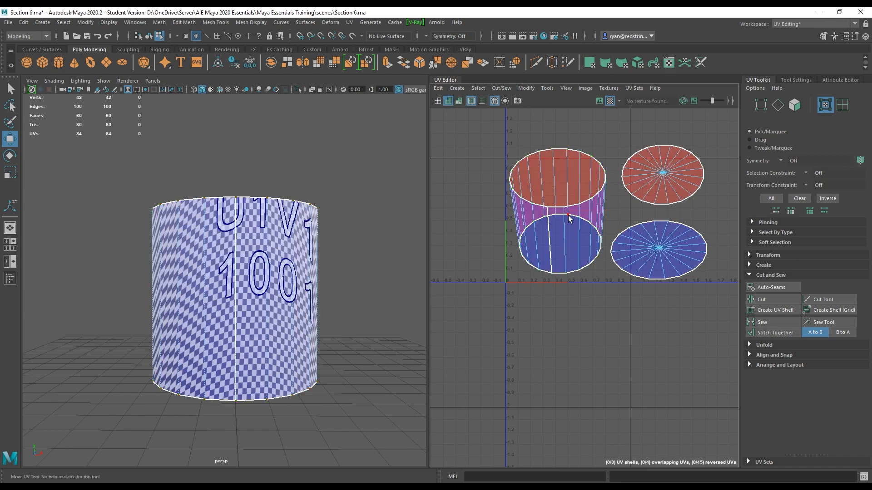
{"action": "double_click", "coordinate": [581, 152]}
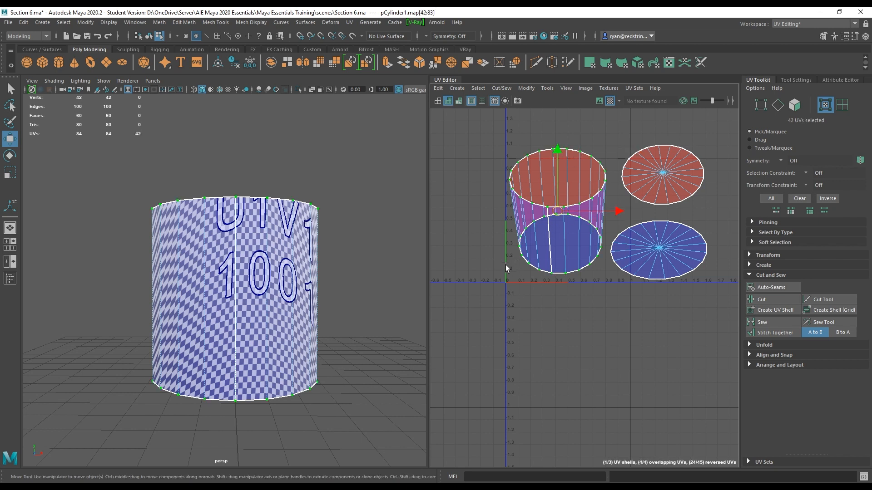
{"action": "left_click", "coordinate": [749, 346]}
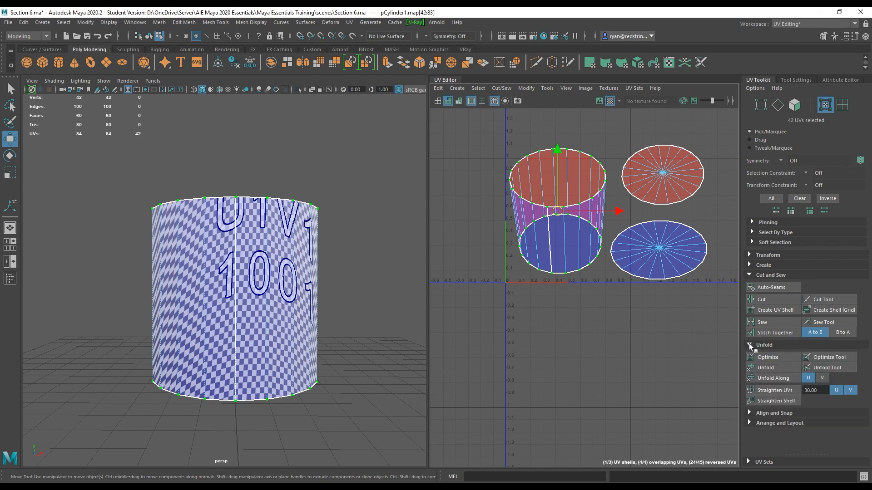
{"action": "left_click", "coordinate": [783, 367]}
{"action": "middle_click_drag", "start_coordinate": [574, 222], "coordinate": [567, 272], "text": "alt"}
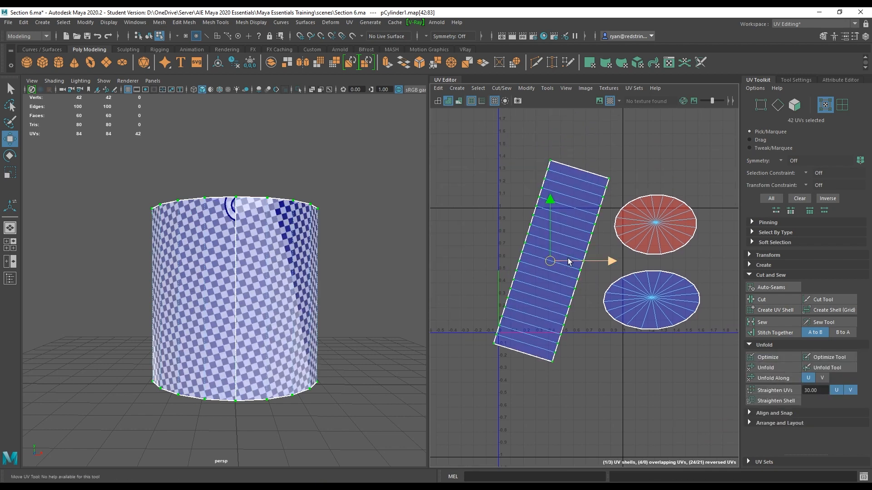
{"action": "key", "text": "e"}
{"action": "left_click_drag", "start_coordinate": [592, 221], "coordinate": [580, 212]}
- Unfold the bottom cap's UV shell and the top cap's UV shell individually, and clear the selection
{"action": "left_click", "coordinate": [659, 224]}
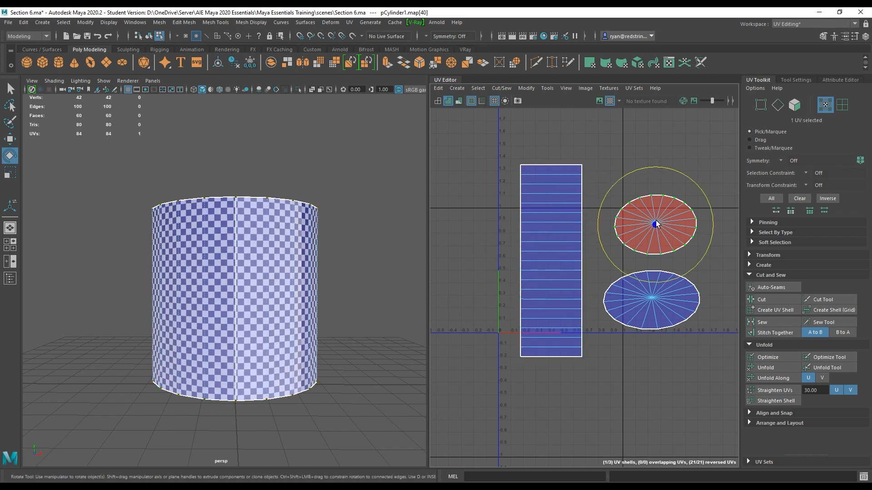
{"action": "left_click", "coordinate": [778, 366]}
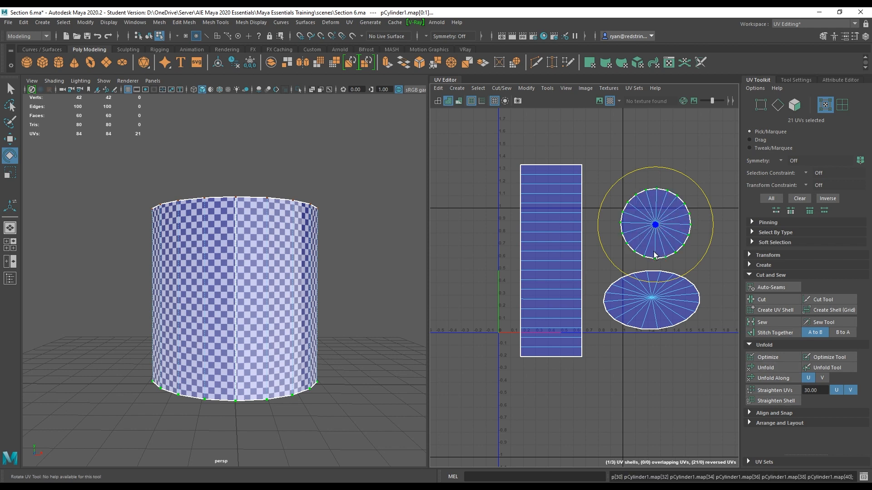
{"action": "left_click", "coordinate": [661, 303]}
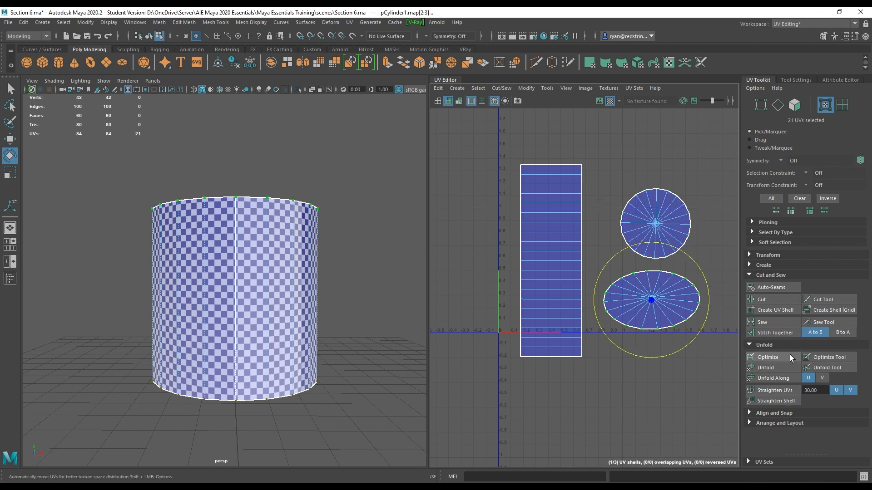
{"action": "left_click", "coordinate": [783, 365]}
{"action": "left_click", "coordinate": [647, 393]}
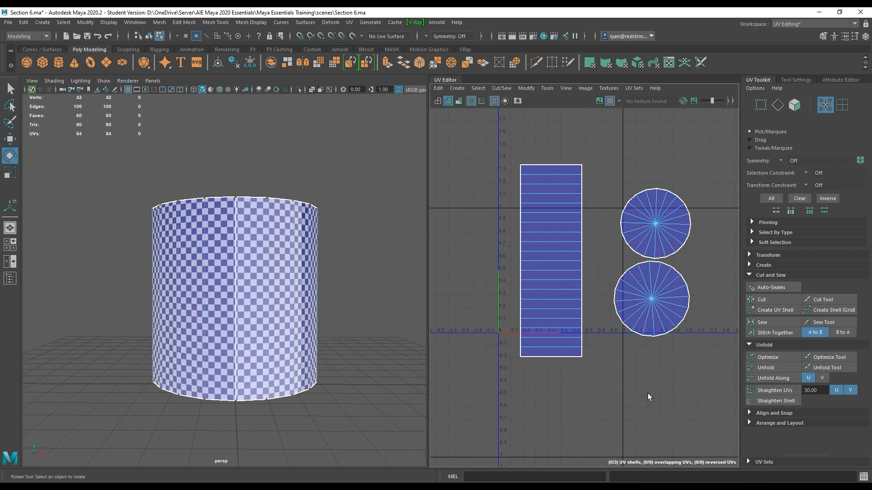
- Move the two cap shells close beside the side strip, with the bottom cap above the top cap
{"action": "left_click", "coordinate": [657, 299]}
{"action": "key", "text": "w"}
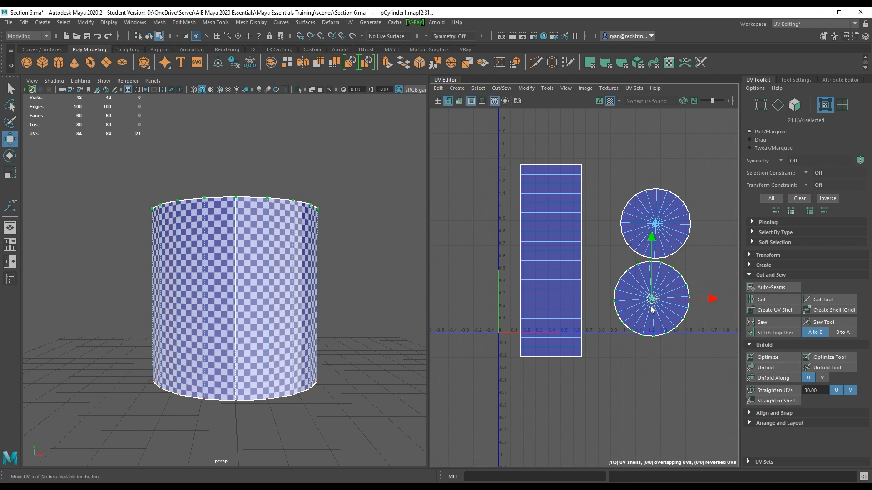
{"action": "left_click_drag", "start_coordinate": [653, 300], "coordinate": [625, 327]}
{"action": "left_click", "coordinate": [657, 230]}
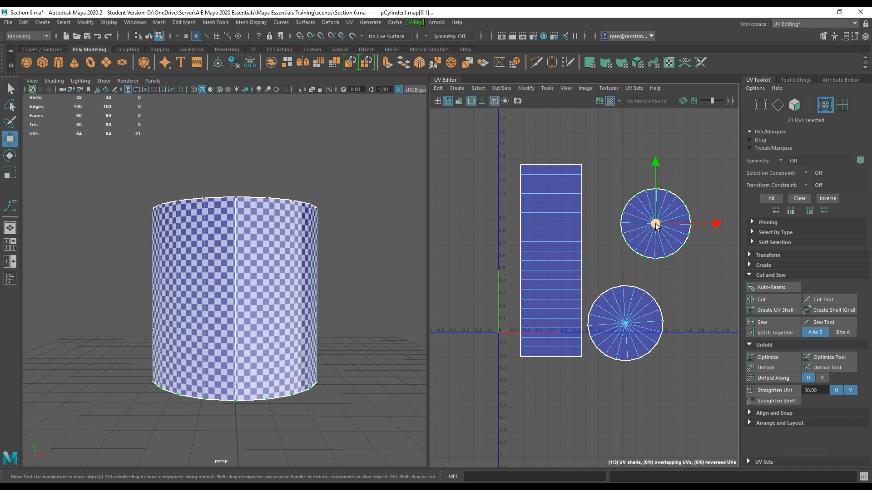
{"action": "left_click_drag", "start_coordinate": [655, 224], "coordinate": [628, 245]}
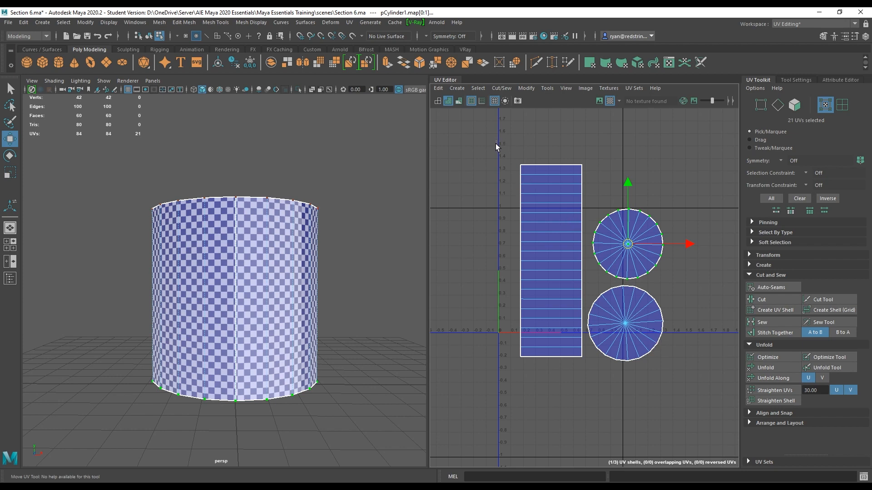
- Select all three UV shells and scale them down together to fit inside the 0 to 1 UV square
{"action": "left_click_drag", "start_coordinate": [495, 144], "coordinate": [685, 399]}
{"action": "key", "text": "r"}
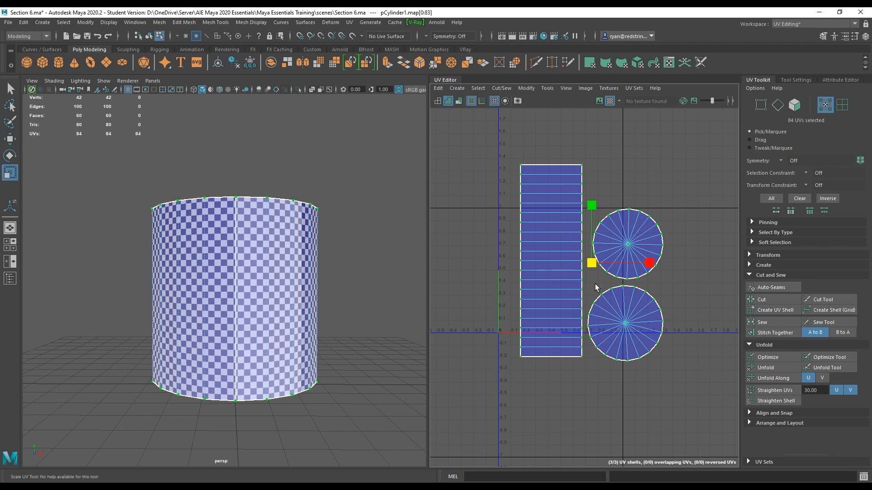
{"action": "left_click_drag", "start_coordinate": [595, 265], "coordinate": [546, 270]}
{"action": "key", "text": "w"}
- Select the bottom cap's UV shell and scale it up slightly to roughly match the top cap's shell
{"action": "left_click_drag", "start_coordinate": [363, 245], "coordinate": [262, 218], "text": "alt"}
{"action": "right_click_drag", "start_coordinate": [261, 218], "coordinate": [341, 272], "text": "alt"}
{"action": "left_click", "coordinate": [623, 238]}
{"action": "double_click", "coordinate": [566, 261]}
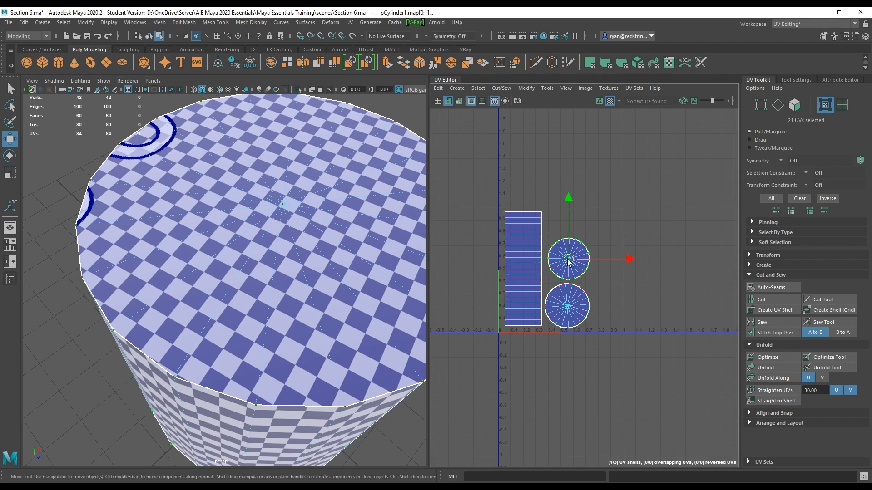
{"action": "key", "text": "r"}
{"action": "left_click_drag", "start_coordinate": [570, 260], "coordinate": [579, 260]}
- Try enlarging and shifting the bottom cap's UV shell, and compare its checker size with the cylinder's side
{"action": "left_click_drag", "start_coordinate": [391, 257], "coordinate": [396, 236], "text": "alt"}
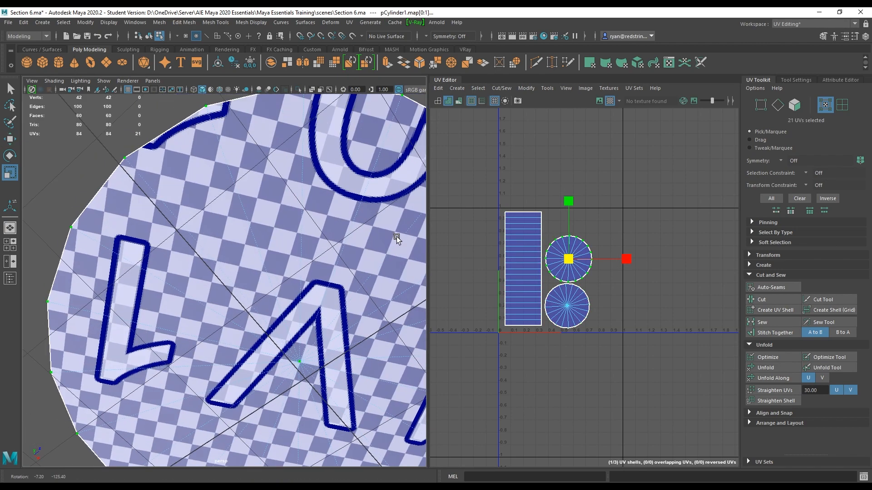
{"action": "scroll", "coordinate": [397, 236], "scroll_direction": "down", "scroll_amount": 5}
{"action": "left_click_drag", "start_coordinate": [570, 265], "coordinate": [584, 249]}
{"action": "key", "text": "w"}
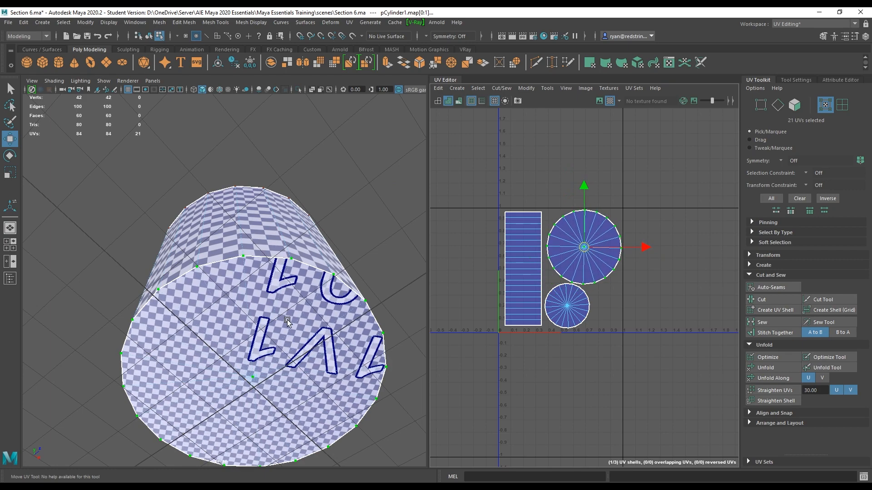
{"action": "left_click_drag", "start_coordinate": [219, 349], "coordinate": [200, 326], "text": "alt"}
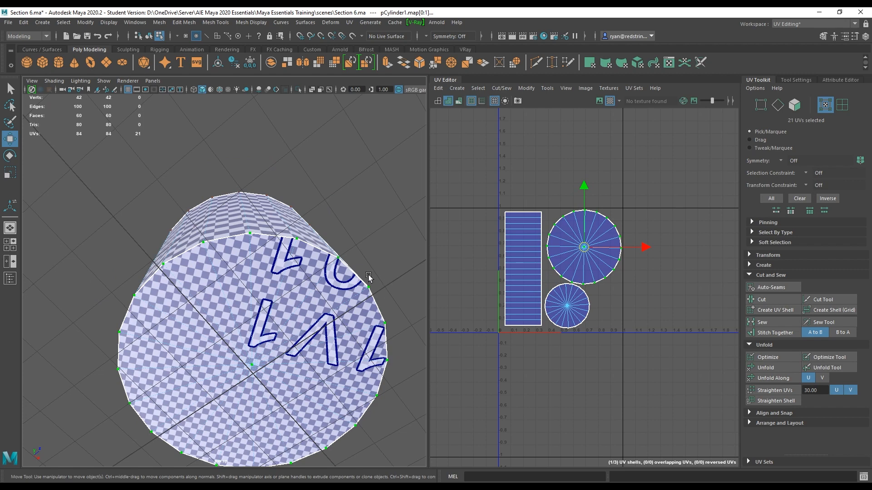
{"action": "left_click_drag", "start_coordinate": [368, 277], "coordinate": [275, 253], "text": "alt"}
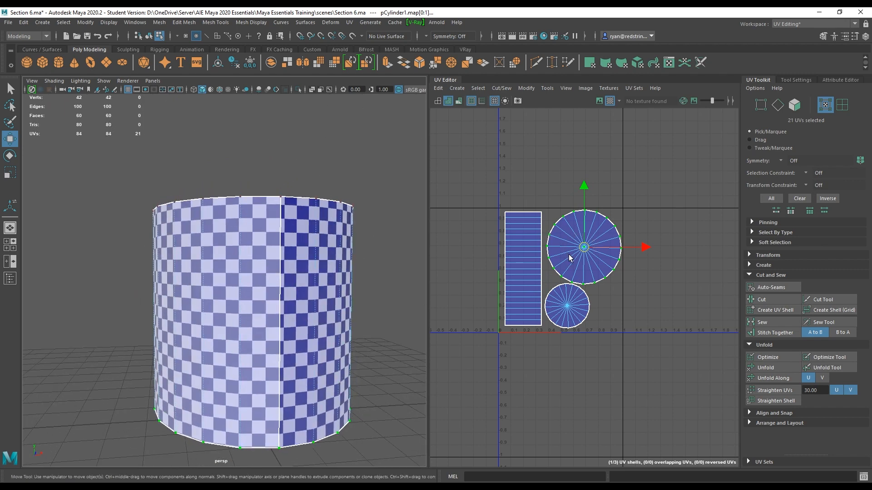
{"action": "left_click_drag", "start_coordinate": [272, 213], "coordinate": [271, 293], "text": "alt"}
- Undo the last enlargement and shift of the bottom cap's UV shell
{"action": "key", "text": "ctrl+z"}
{"action": "key", "text": "ctrl+z"}
{"action": "key", "text": "ctrl+z"}
{"action": "key", "text": "ctrl+z"}
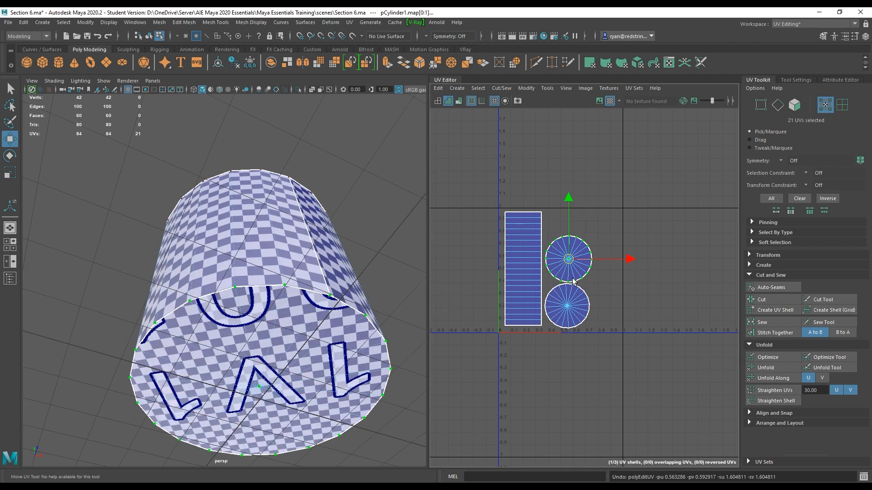
- Select all three UV shells and scale them together very slightly within the UV square
{"action": "left_click_drag", "start_coordinate": [481, 191], "coordinate": [629, 363]}
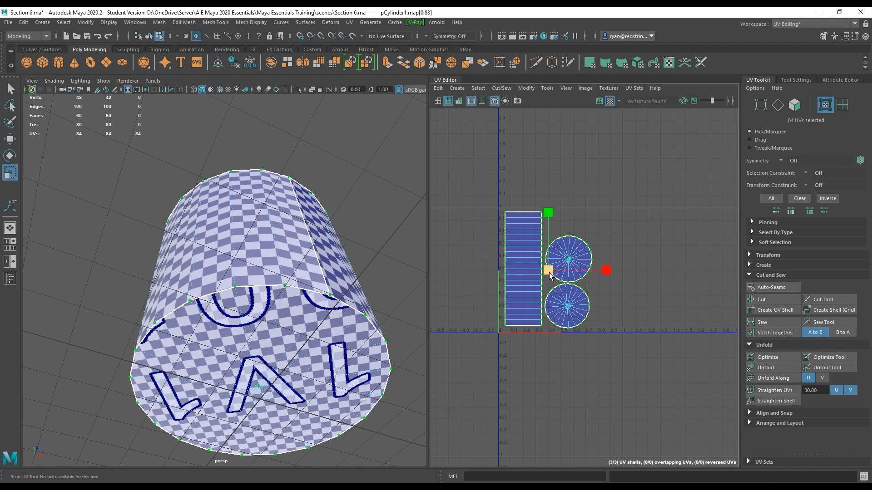
{"action": "key", "text": "r"}
{"action": "mouse_move", "coordinate": [548, 270]}
{"action": "left_mouse_down"}
{"action": "mouse_move", "coordinate": [609, 272]}
{"action": "mouse_move", "coordinate": [551, 272]}
{"action": "left_mouse_up"}
{"action": "mouse_move", "coordinate": [546, 271]}
{"action": "left_mouse_down"}
{"action": "mouse_move", "coordinate": [517, 270]}
{"action": "mouse_move", "coordinate": [550, 271]}
{"action": "left_mouse_up"}
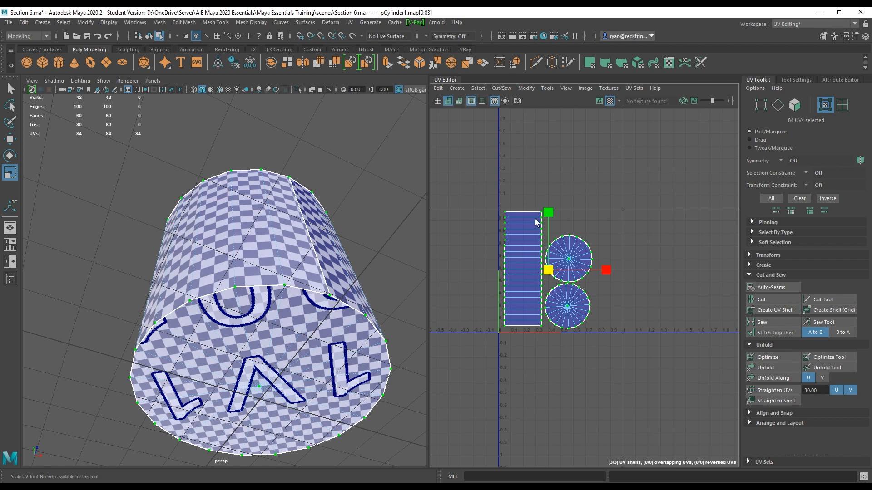
- Widen the 3D viewport, return the cylinder to object mode and delete it from the scene
{"action": "left_click_drag", "start_coordinate": [429, 236], "coordinate": [463, 236]}
{"action": "right_click_drag", "start_coordinate": [284, 234], "coordinate": [311, 227]}
{"action": "mouse_move", "coordinate": [311, 227]}
{"action": "left_mouse_down", "text": "alt"}
{"action": "mouse_move", "coordinate": [373, 230]}
{"action": "mouse_move", "coordinate": [254, 257]}
{"action": "mouse_move", "coordinate": [331, 287]}
{"action": "mouse_move", "coordinate": [313, 272]}
{"action": "mouse_move", "coordinate": [336, 215]}
{"action": "mouse_move", "coordinate": [314, 241]}
{"action": "left_mouse_up", "text": "alt"}
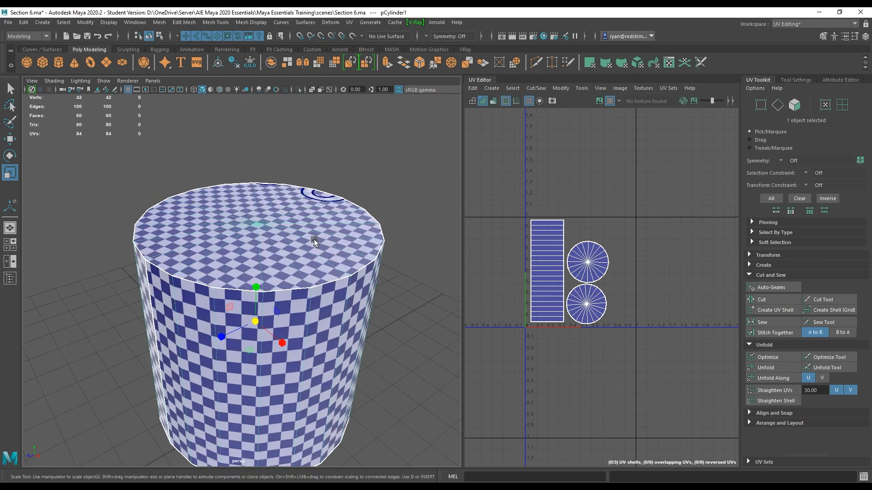
{"action": "key", "text": "Delete"}
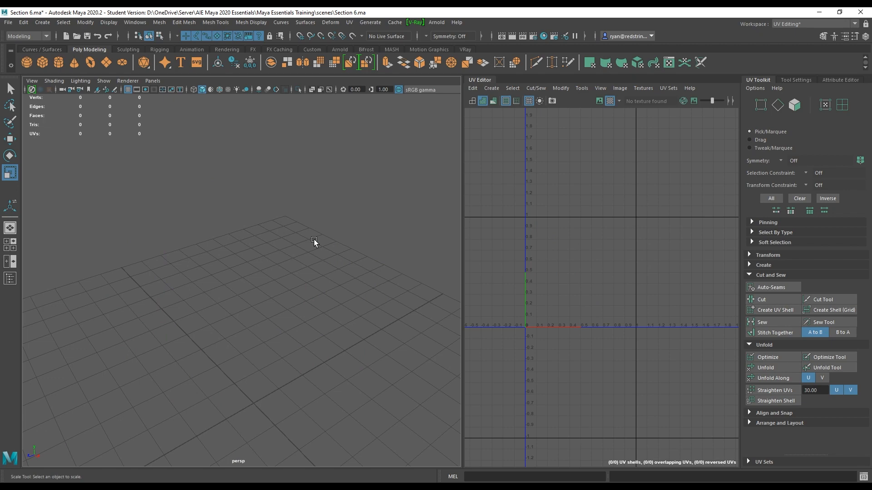
- Create a polygon platonic solid at the grid's centre and scale it up uniformly to a large size
{"action": "left_click", "coordinate": [144, 63]}
{"action": "middle_click_drag", "start_coordinate": [350, 341], "coordinate": [349, 268], "text": "alt"}
{"action": "key", "text": "w"}
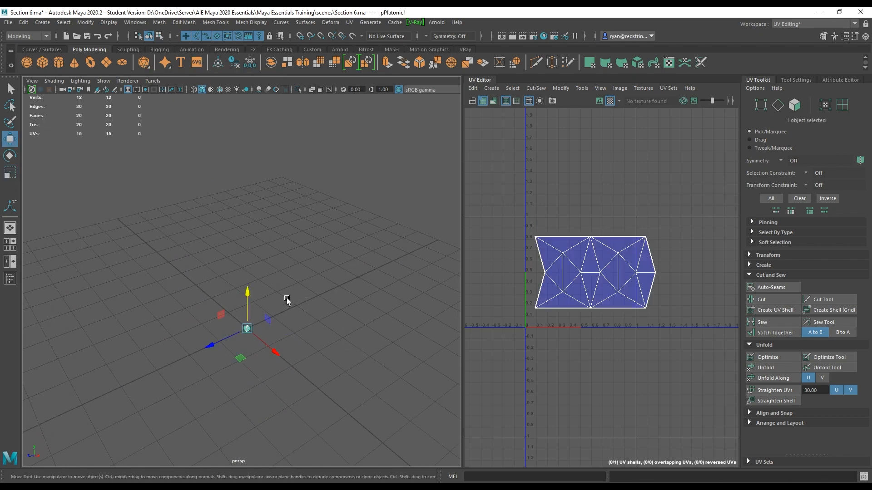
{"action": "left_click_drag", "start_coordinate": [247, 328], "coordinate": [249, 325]}
{"action": "key", "text": "r"}
{"action": "left_click_drag", "start_coordinate": [255, 293], "coordinate": [450, 305]}
{"action": "key", "text": "w"}
- Apply a camera-based UV projection to the platonic solid from an angled view above it
{"action": "left_click_drag", "start_coordinate": [255, 253], "coordinate": [320, 268]}
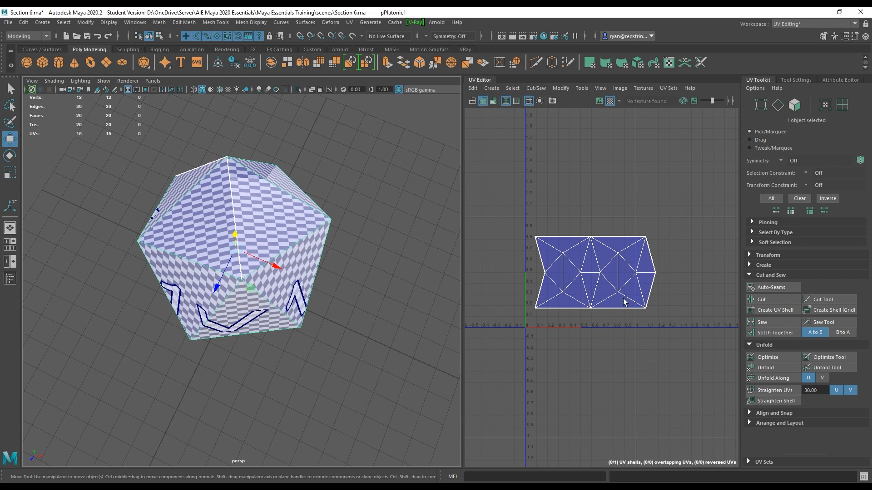
{"action": "left_click", "coordinate": [348, 23]}
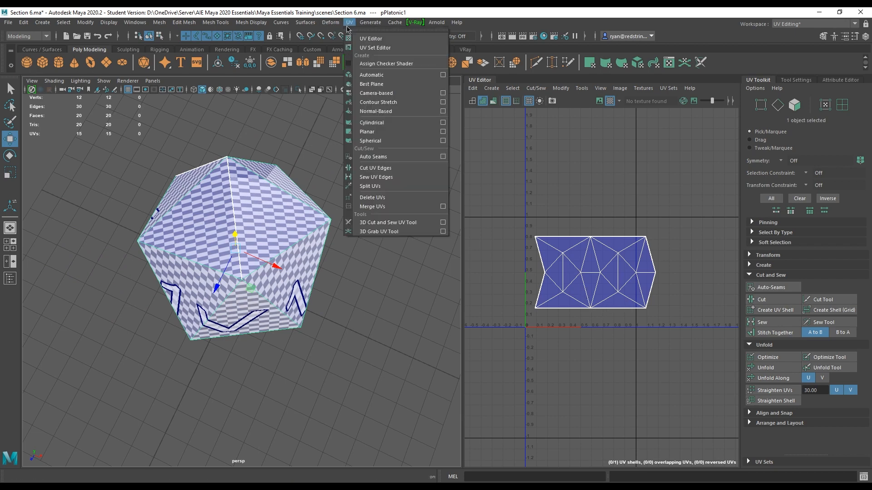
{"action": "left_click", "coordinate": [397, 95]}
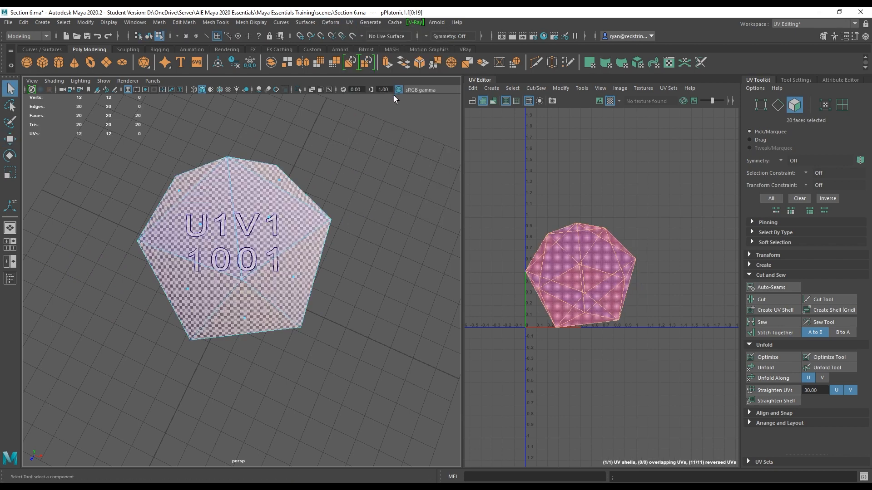
{"action": "left_click_drag", "start_coordinate": [272, 272], "coordinate": [207, 198], "text": "alt"}
- Select the five edges enclosing the five faces around one vertex of the platonic solid and cut the UVs along them
{"action": "right_click", "coordinate": [245, 202]}
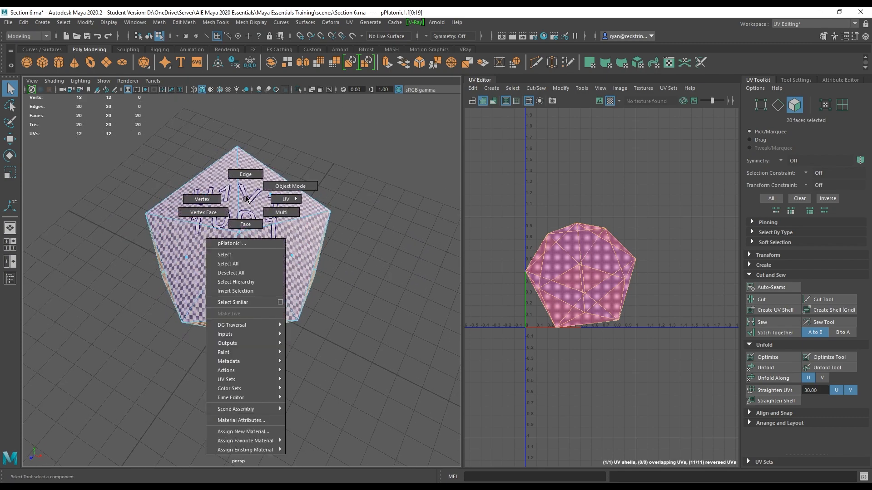
{"action": "left_click", "coordinate": [272, 186]}
{"action": "left_click_drag", "start_coordinate": [273, 185], "coordinate": [255, 278], "text": "alt"}
{"action": "left_click", "coordinate": [307, 285]}
{"action": "mouse_move", "coordinate": [307, 285]}
{"action": "left_mouse_down", "text": "alt"}
{"action": "mouse_move", "coordinate": [250, 264]}
{"action": "mouse_move", "coordinate": [262, 301]}
{"action": "mouse_move", "coordinate": [317, 264]}
{"action": "mouse_move", "coordinate": [309, 292]}
{"action": "left_mouse_up", "text": "alt"}
{"action": "left_click", "coordinate": [252, 259]}
{"action": "left_click", "coordinate": [276, 296]}
{"action": "left_click", "coordinate": [276, 296], "text": "shift"}
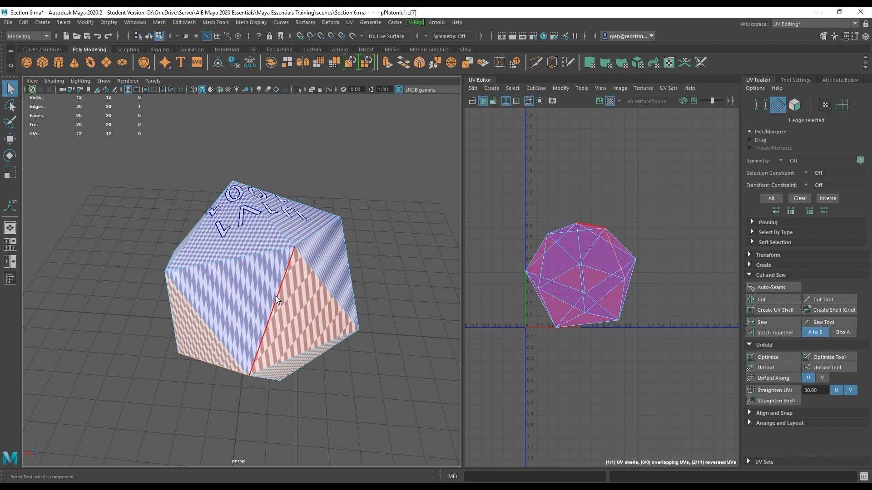
{"action": "left_click", "coordinate": [272, 223], "text": "shift"}
{"action": "left_click_drag", "start_coordinate": [247, 254], "coordinate": [354, 263], "text": "alt"}
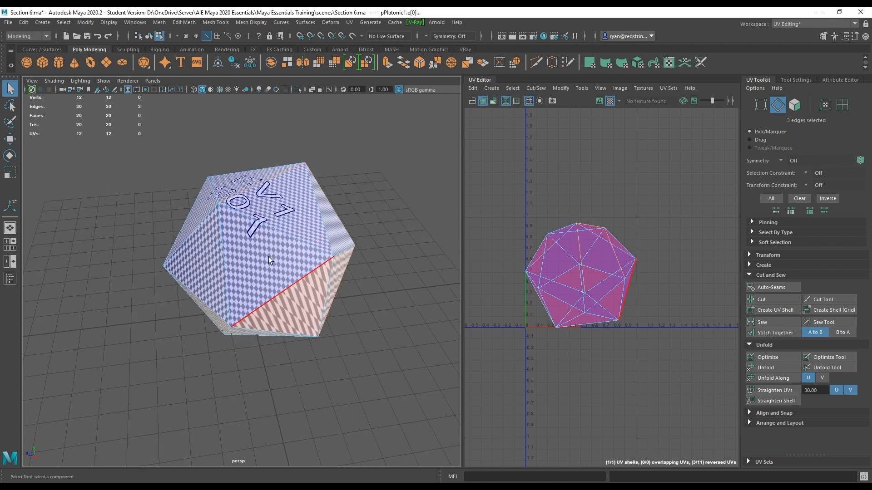
{"action": "left_click", "coordinate": [231, 252], "text": "shift"}
{"action": "left_click_drag", "start_coordinate": [231, 253], "coordinate": [285, 295], "text": "alt"}
{"action": "left_click", "coordinate": [275, 293], "text": "shift"}
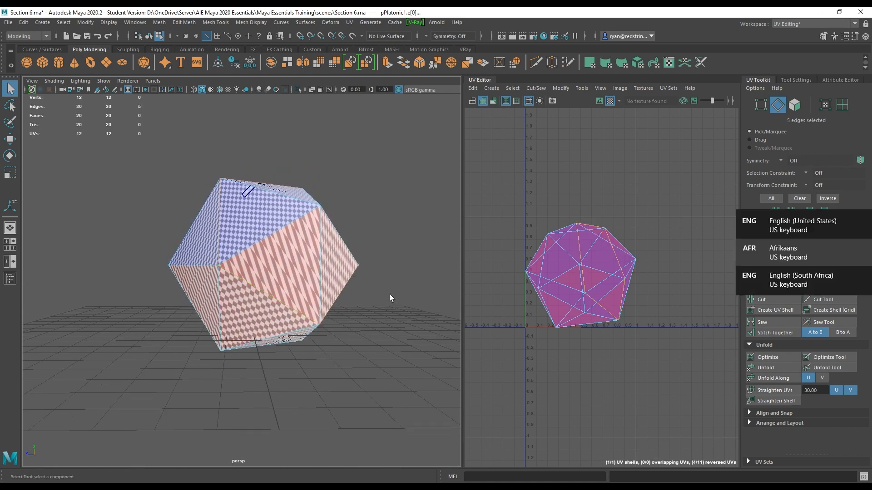
{"action": "left_click_drag", "start_coordinate": [394, 291], "coordinate": [400, 322], "text": "shift"}
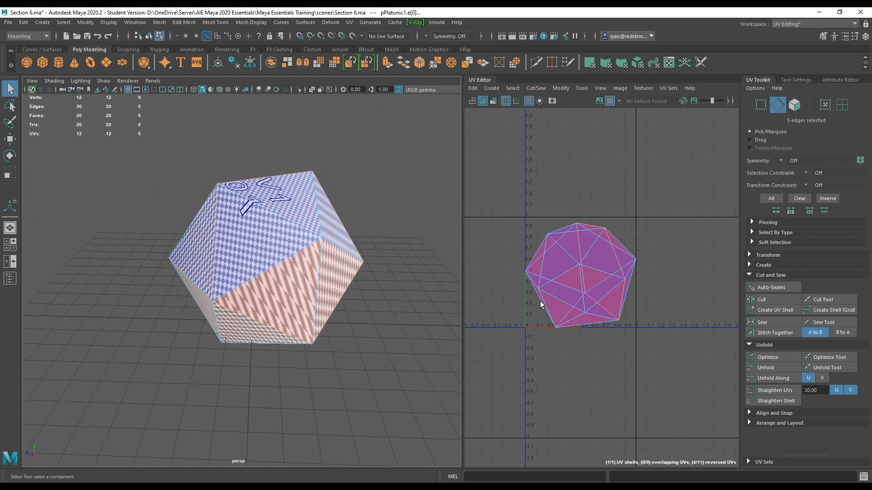
{"action": "left_click", "coordinate": [772, 301]}
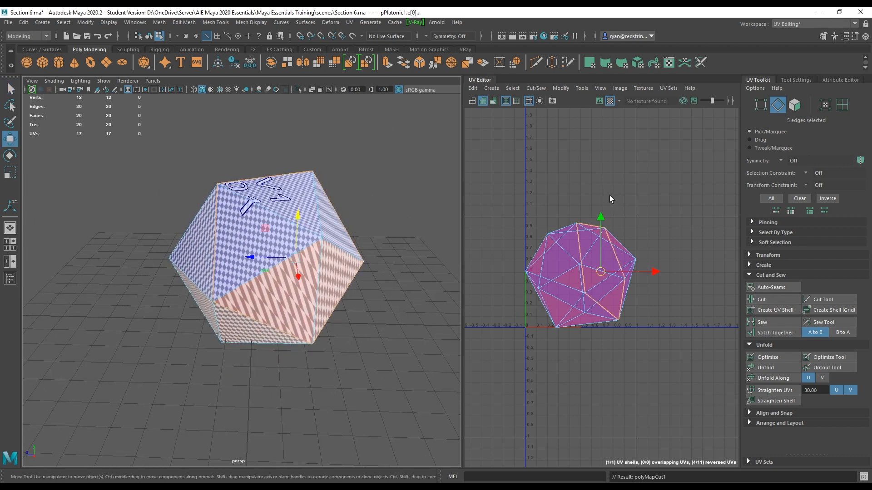
- Select the UV shell of the five separated faces and move it up and away from the remaining shell
{"action": "right_click_drag", "start_coordinate": [609, 195], "coordinate": [637, 204]}
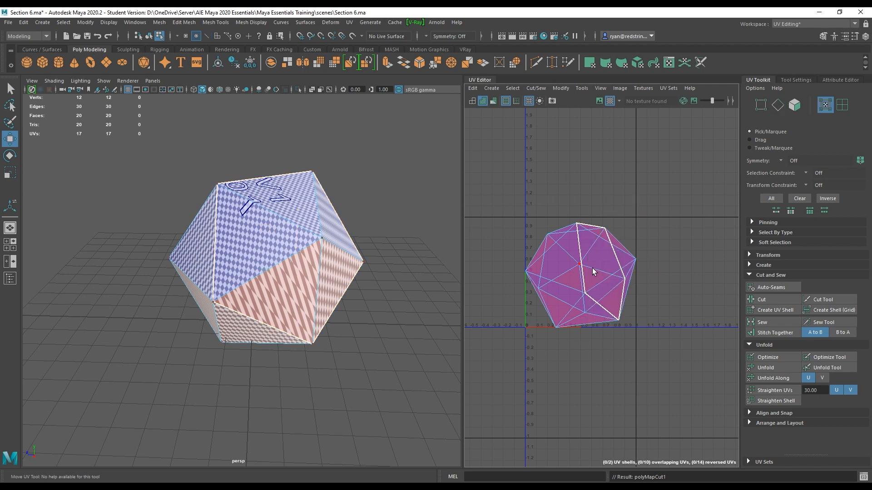
{"action": "left_click", "coordinate": [608, 263]}
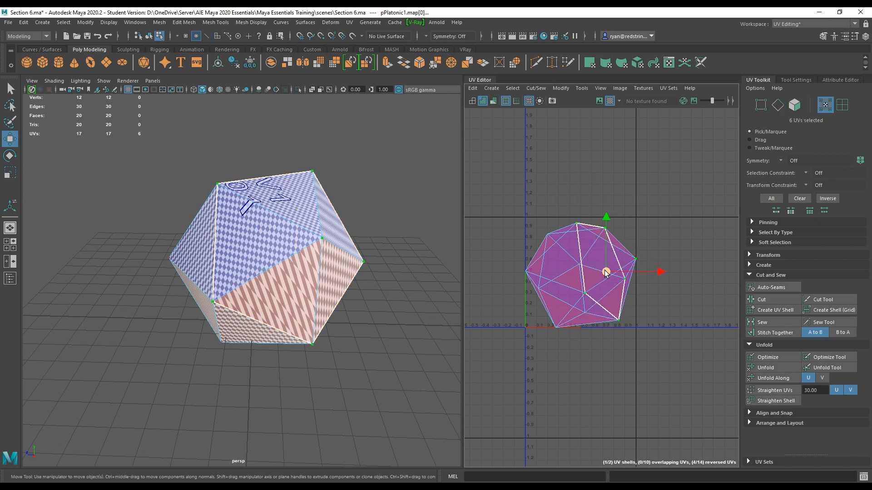
{"action": "left_click_drag", "start_coordinate": [605, 272], "coordinate": [667, 215]}
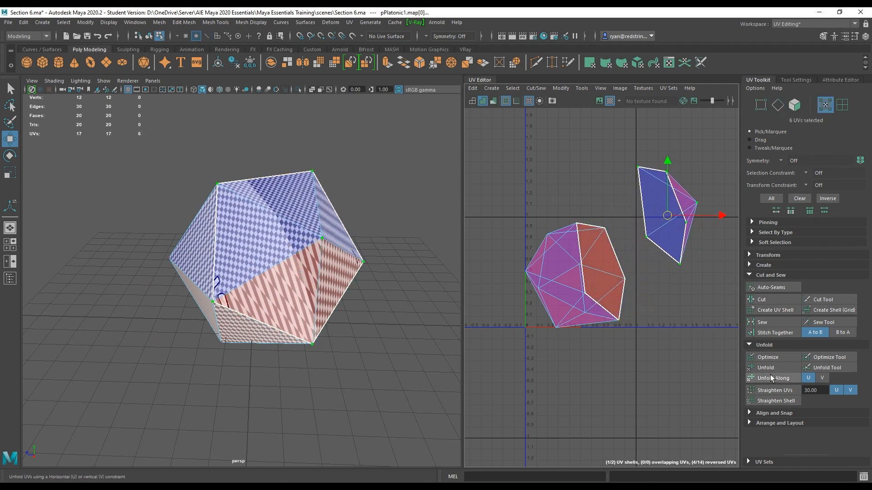
- Unfold the separated five-face UV shell
{"action": "left_click", "coordinate": [765, 367]}
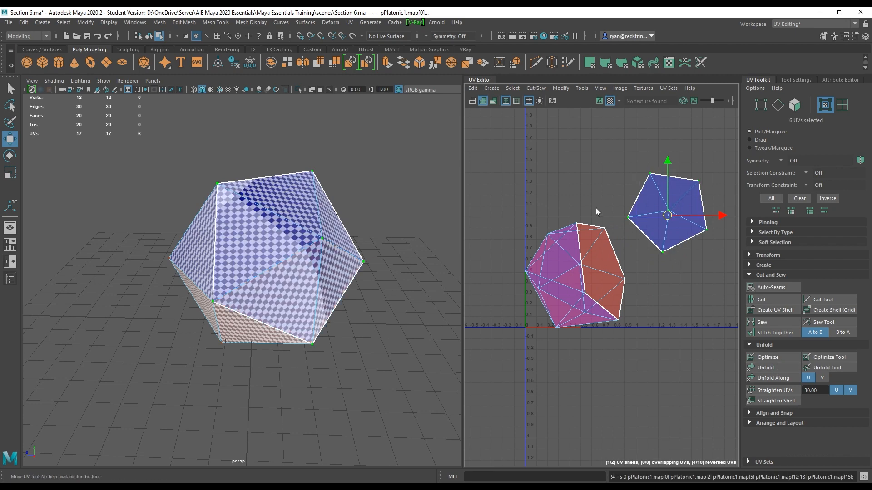
- Select the five edges enclosing the five faces around the opposite vertex of the platonic solid and cut the UVs along them
{"action": "left_click_drag", "start_coordinate": [298, 206], "coordinate": [330, 230], "text": "alt"}
{"action": "mouse_move", "coordinate": [219, 218]}
{"action": "right_mouse_down"}
{"action": "mouse_move", "coordinate": [221, 204]}
{"action": "mouse_move", "coordinate": [210, 208]}
{"action": "right_mouse_up"}
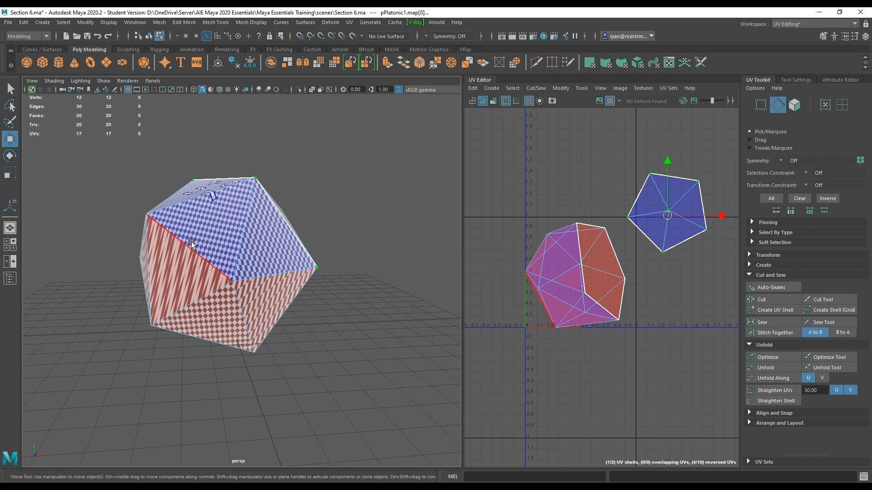
{"action": "left_click", "coordinate": [200, 254]}
{"action": "left_click", "coordinate": [242, 313], "text": "shift"}
{"action": "left_click_drag", "start_coordinate": [264, 342], "coordinate": [305, 252], "text": "alt"}
{"action": "left_click", "coordinate": [218, 273], "text": "shift"}
{"action": "left_click_drag", "start_coordinate": [181, 277], "coordinate": [273, 273], "text": "alt"}
{"action": "left_click", "coordinate": [211, 255], "text": "shift"}
{"action": "left_click_drag", "start_coordinate": [201, 146], "coordinate": [201, 213], "text": "alt"}
{"action": "left_click", "coordinate": [200, 255], "text": "shift"}
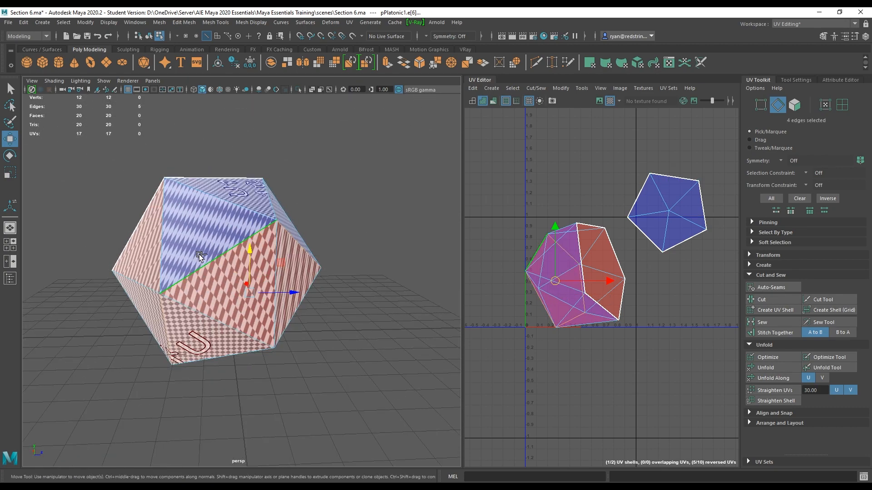
{"action": "left_click_drag", "start_coordinate": [304, 258], "coordinate": [249, 237], "text": "alt"}
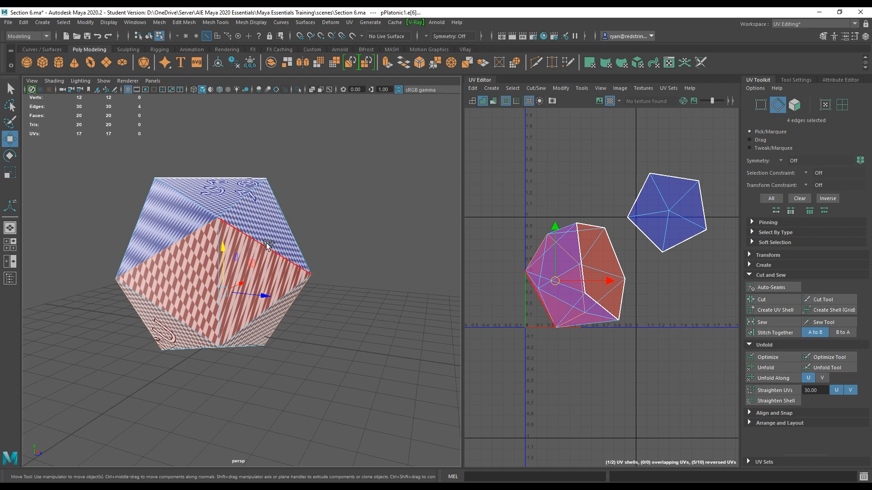
{"action": "left_click", "coordinate": [763, 300]}
- Select the newly cut five-face UV shell, move it up beside the first pentagonal shell and unfold it
{"action": "right_click_drag", "start_coordinate": [647, 273], "coordinate": [686, 272]}
{"action": "double_click", "coordinate": [539, 289]}
{"action": "left_click_drag", "start_coordinate": [555, 278], "coordinate": [604, 165]}
{"action": "left_click", "coordinate": [780, 367]}
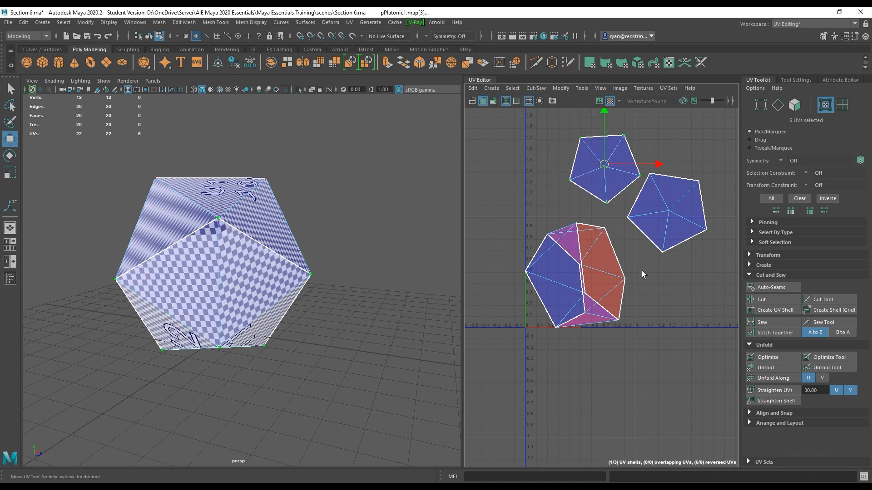
- Cut the UVs along one edge crossing the solid's remaining middle band of faces and unfold that band into a strip
{"action": "left_click_drag", "start_coordinate": [251, 204], "coordinate": [204, 227], "text": "alt"}
{"action": "key", "text": "F10"}
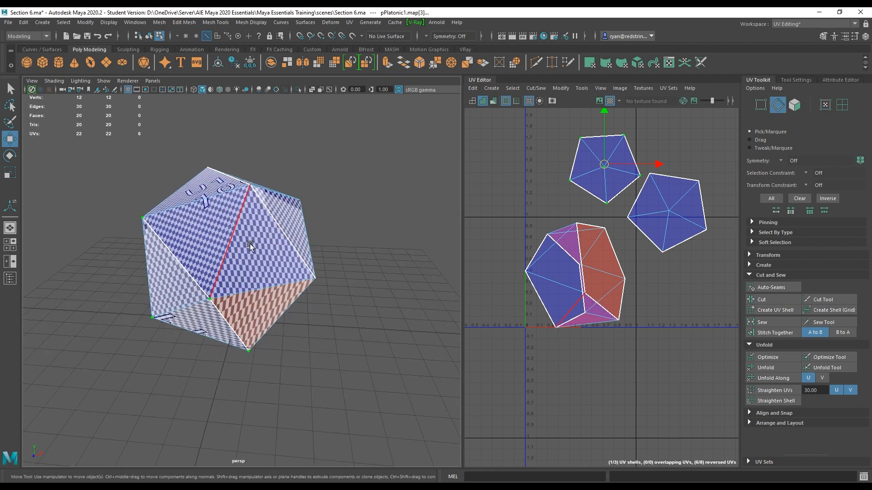
{"action": "left_click", "coordinate": [237, 239]}
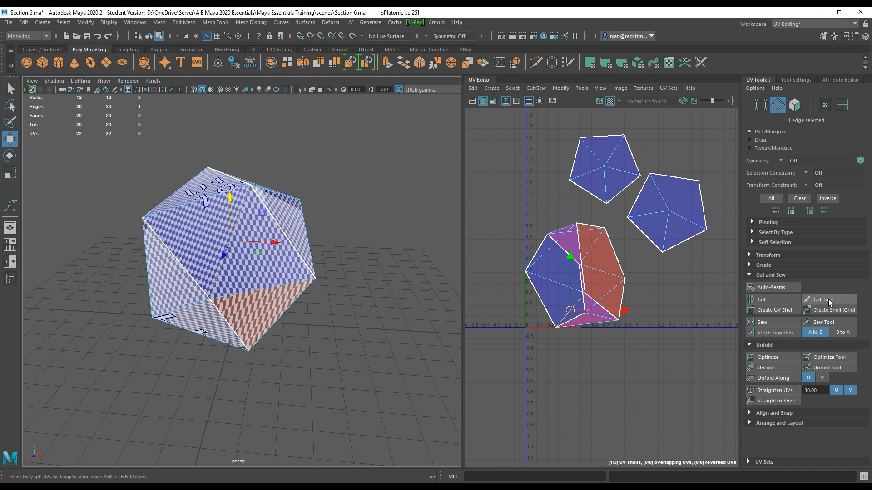
{"action": "left_click", "coordinate": [762, 299]}
{"action": "left_click", "coordinate": [564, 256]}
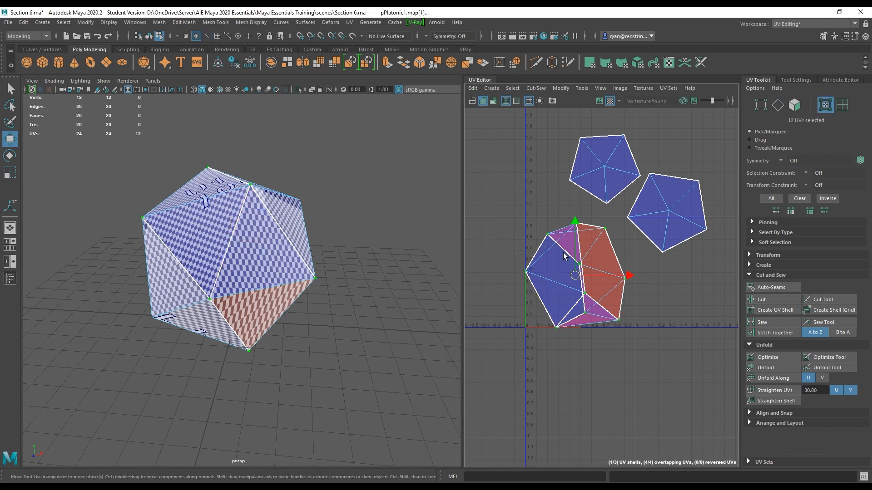
{"action": "left_click", "coordinate": [772, 368]}
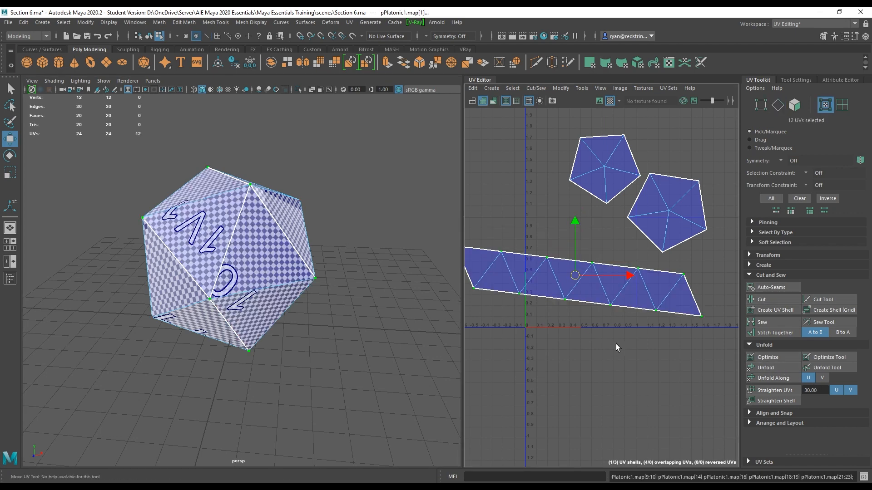
- Rotate the unfolded strip shell upright and position it along the vertical UV axis beside the pentagonal shells
{"action": "scroll", "coordinate": [617, 293], "scroll_direction": "down", "scroll_amount": 2}
{"action": "key", "text": "e"}
{"action": "left_click_drag", "start_coordinate": [573, 239], "coordinate": [638, 278]}
{"action": "key", "text": "w"}
{"action": "left_click_drag", "start_coordinate": [584, 292], "coordinate": [568, 248]}
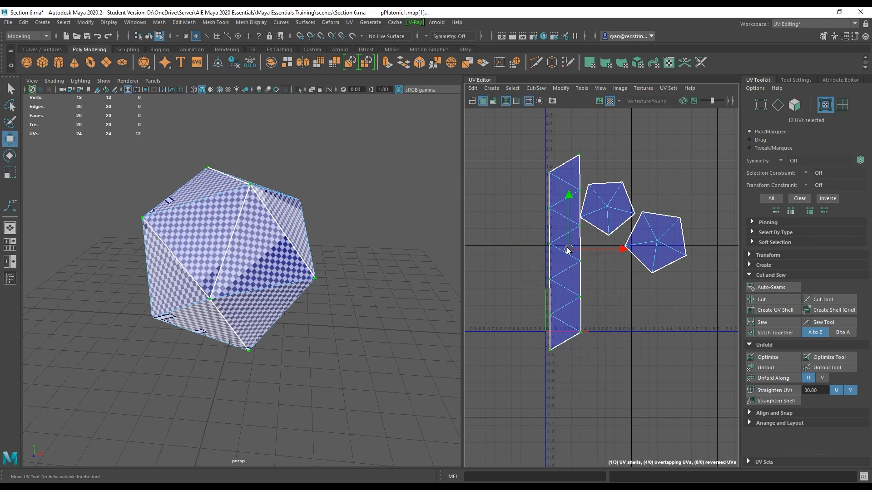
- Move the nearer pentagonal shell beside the strip's lower end and rotate it so a flat side faces the strip
{"action": "left_click", "coordinate": [610, 208]}
{"action": "left_click_drag", "start_coordinate": [610, 209], "coordinate": [614, 314]}
{"action": "key", "text": "e"}
{"action": "left_click_drag", "start_coordinate": [663, 291], "coordinate": [651, 286]}
{"action": "key", "text": "w"}
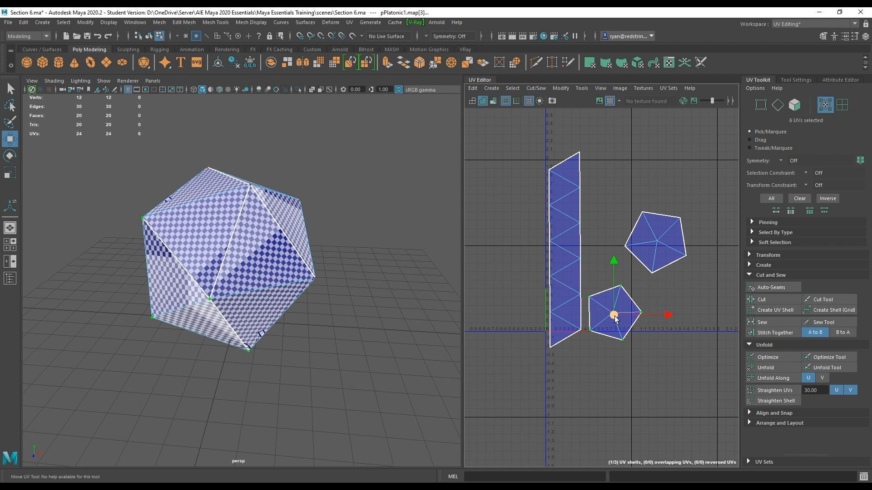
{"action": "left_click_drag", "start_coordinate": [616, 319], "coordinate": [612, 316]}
- Rotate the remaining pentagonal shell so a flat side faces the strip and place it above the other pentagon
{"action": "double_click", "coordinate": [656, 243]}
{"action": "key", "text": "e"}
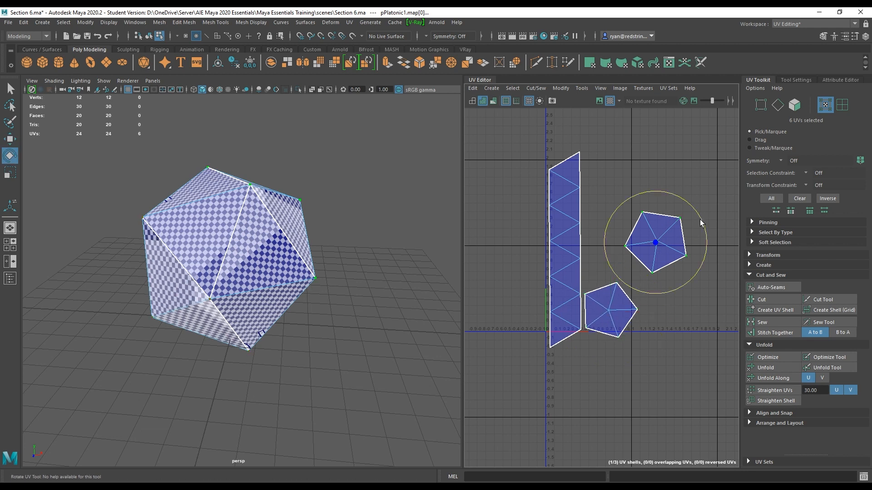
{"action": "left_click_drag", "start_coordinate": [702, 223], "coordinate": [613, 247]}
{"action": "key", "text": "w"}
- Select all three UV shells, scale them down uniformly and position them inside the 0 to 1 UV tile
{"action": "left_click_drag", "start_coordinate": [503, 123], "coordinate": [677, 360]}
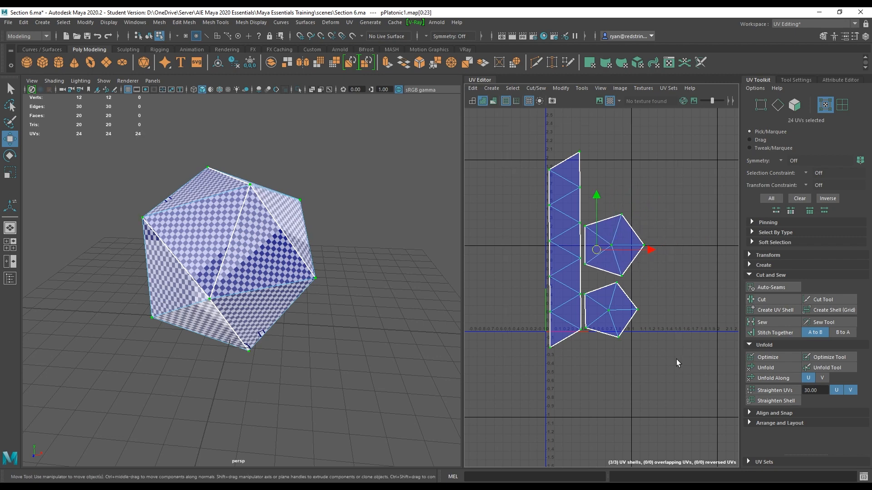
{"action": "key", "text": "r"}
{"action": "left_click_drag", "start_coordinate": [593, 249], "coordinate": [569, 290]}
{"action": "key", "text": "w"}
{"action": "key", "text": "r"}
{"action": "key", "text": "w"}
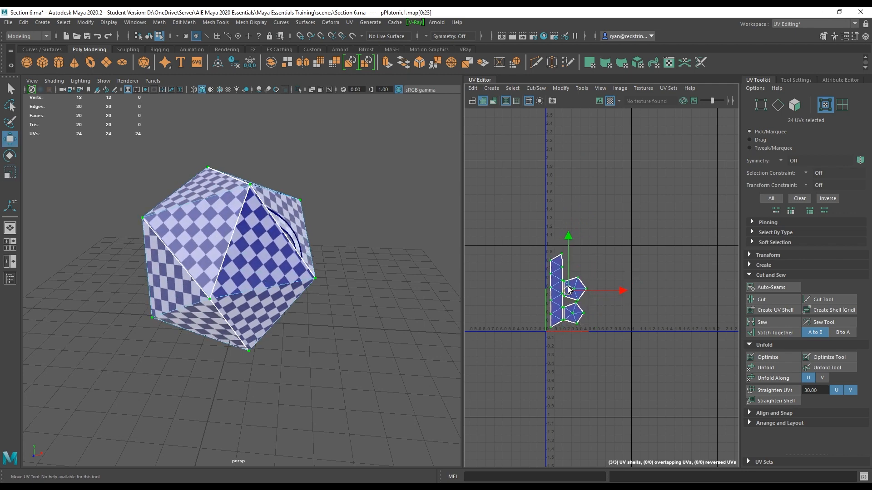
- Return the platonic solid to object mode and display the checker texture behind its shells in the UV Editor
{"action": "right_click_drag", "start_coordinate": [211, 223], "coordinate": [232, 207]}
{"action": "left_click_drag", "start_coordinate": [229, 213], "coordinate": [193, 272], "text": "alt"}
{"action": "scroll", "coordinate": [268, 246], "scroll_direction": "up", "scroll_amount": 3}
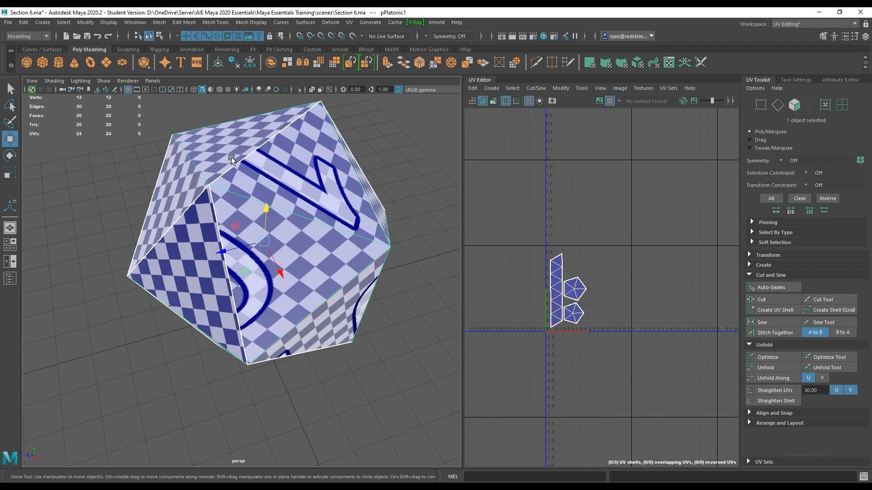
{"action": "left_click_drag", "start_coordinate": [231, 158], "coordinate": [337, 246], "text": "alt"}
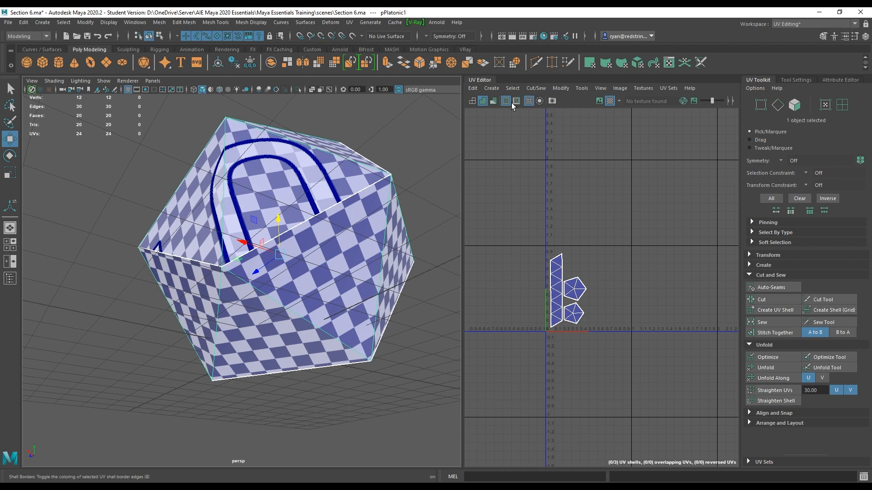
{"action": "left_click", "coordinate": [599, 101]}
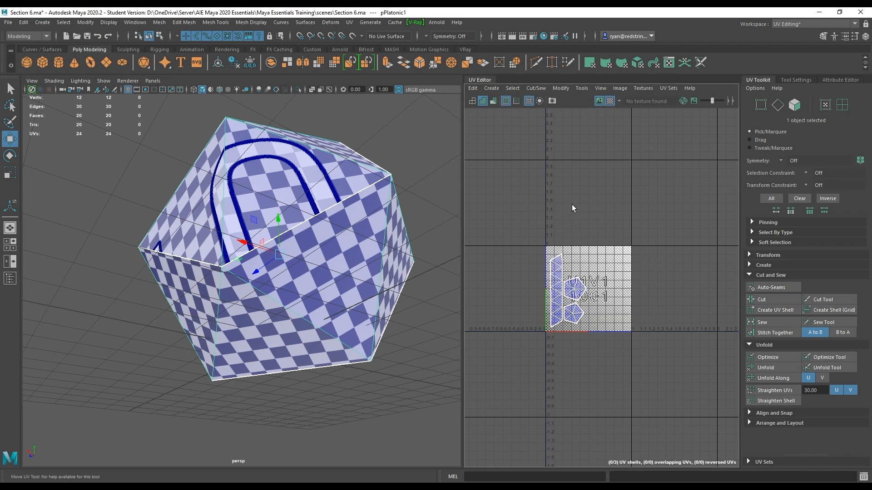
{"action": "right_click_drag", "start_coordinate": [568, 211], "coordinate": [661, 260], "text": "alt"}
{"action": "middle_click_drag", "start_coordinate": [661, 260], "coordinate": [639, 137], "text": "alt"}
{"action": "right_click_drag", "start_coordinate": [567, 168], "coordinate": [684, 260], "text": "alt"}
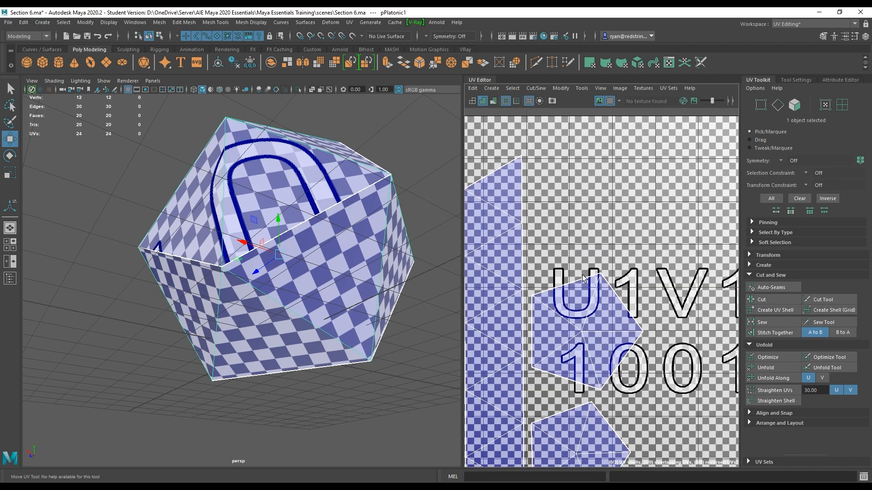
{"action": "middle_click_drag", "start_coordinate": [593, 289], "coordinate": [598, 251], "text": "alt"}
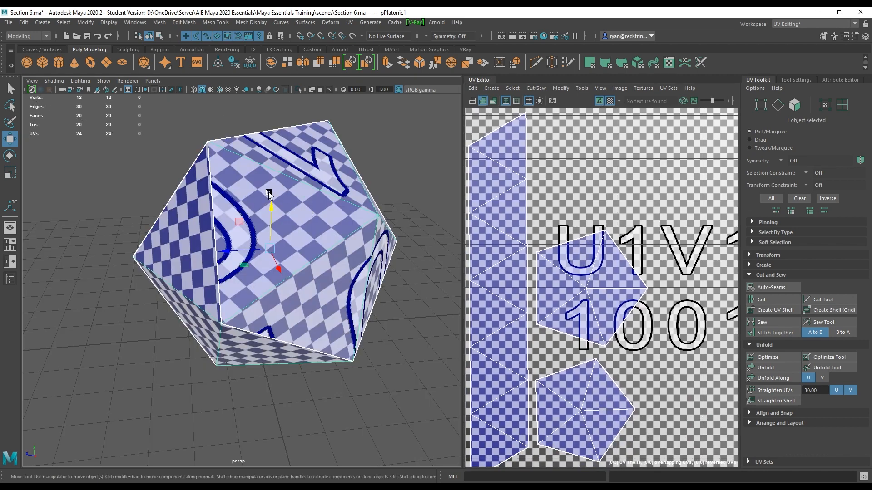
- Select the upper pentagonal UV shell, rotate it slightly and unfold it again
{"action": "left_click_drag", "start_coordinate": [268, 192], "coordinate": [218, 178], "text": "alt"}
{"action": "left_click_drag", "start_coordinate": [198, 209], "coordinate": [142, 195], "text": "alt"}
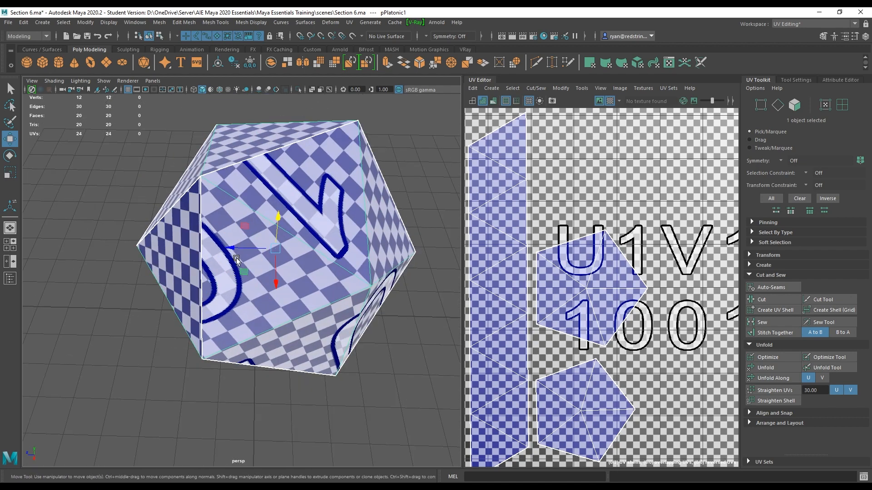
{"action": "left_click_drag", "start_coordinate": [233, 255], "coordinate": [243, 222], "text": "alt"}
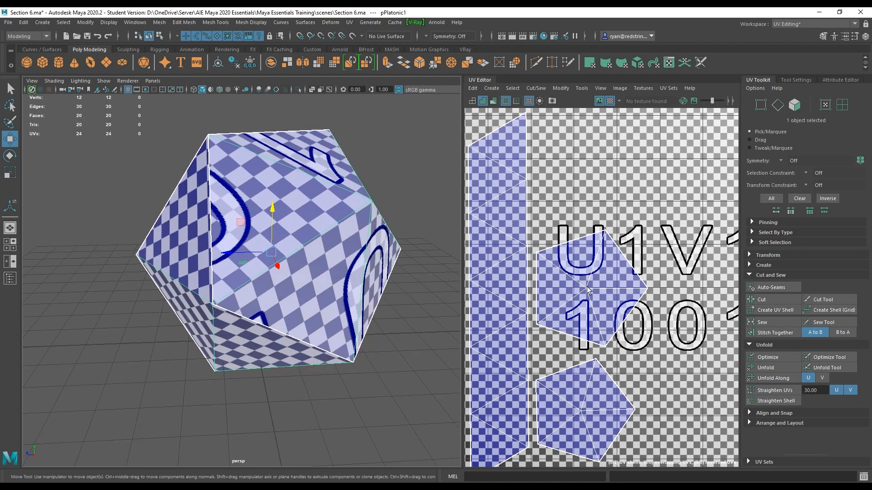
{"action": "right_click_drag", "start_coordinate": [587, 289], "coordinate": [585, 286]}
{"action": "double_click", "coordinate": [582, 283]}
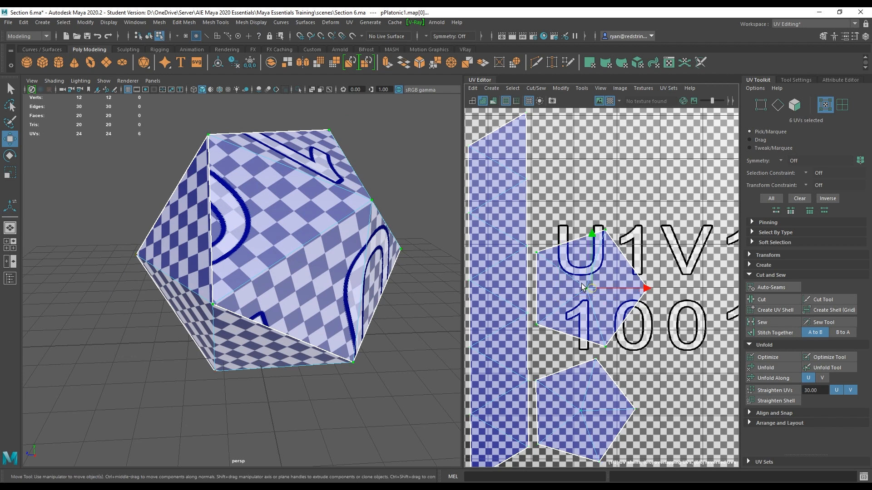
{"action": "left_click_drag", "start_coordinate": [405, 275], "coordinate": [388, 286], "text": "alt"}
{"action": "key", "text": "r"}
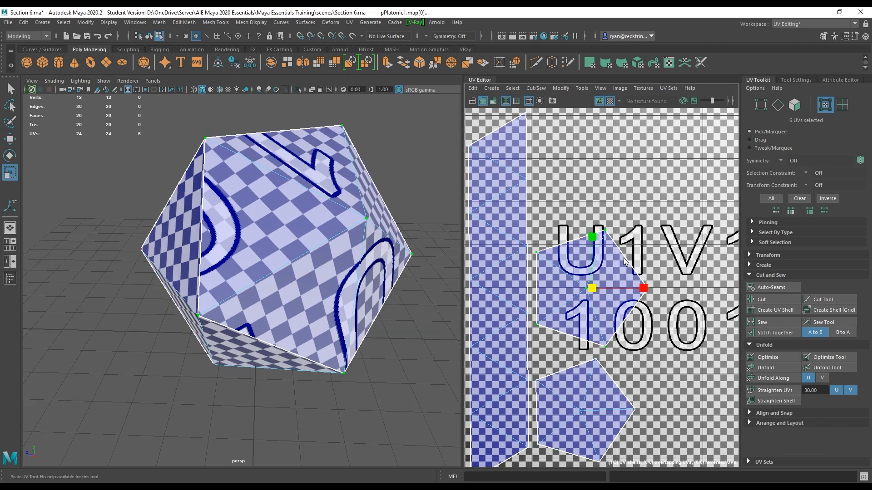
{"action": "key", "text": "e"}
{"action": "left_click_drag", "start_coordinate": [628, 257], "coordinate": [770, 366]}
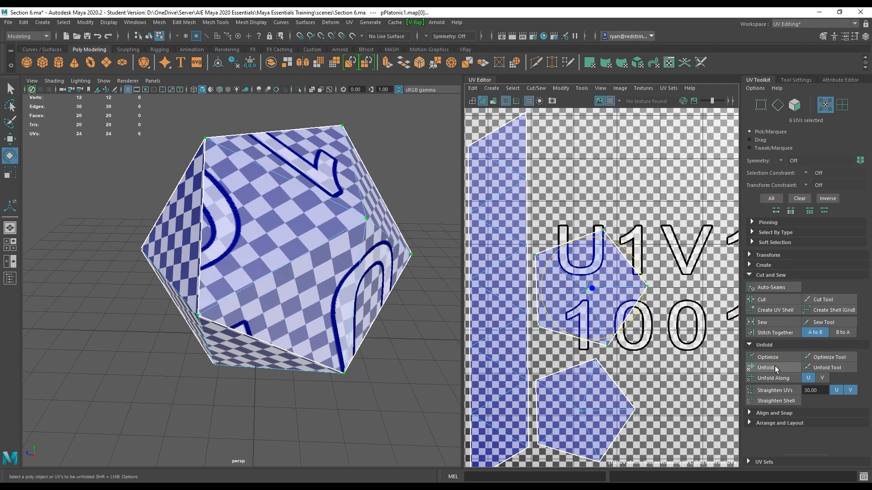
{"action": "left_click", "coordinate": [777, 367]}
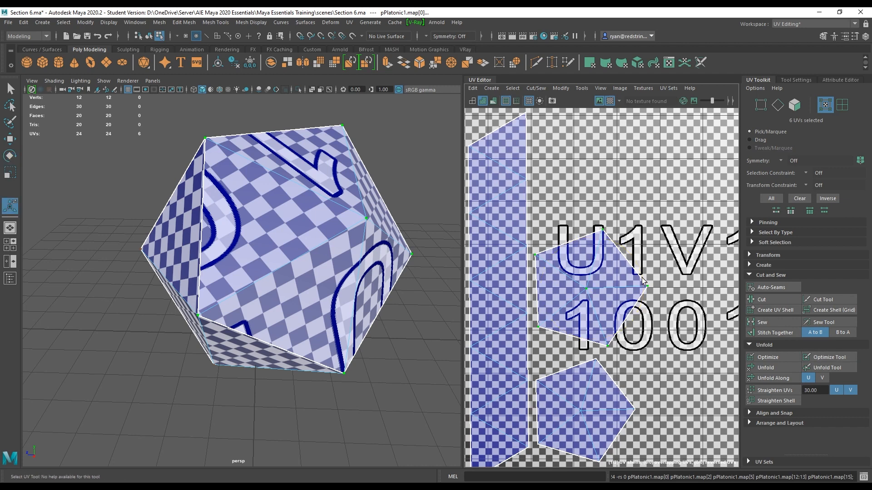
- Stretch the upper pentagonal shell horizontally, squash it vertically and move it slightly away from the strip
{"action": "key", "text": "w"}
{"action": "key", "text": "r"}
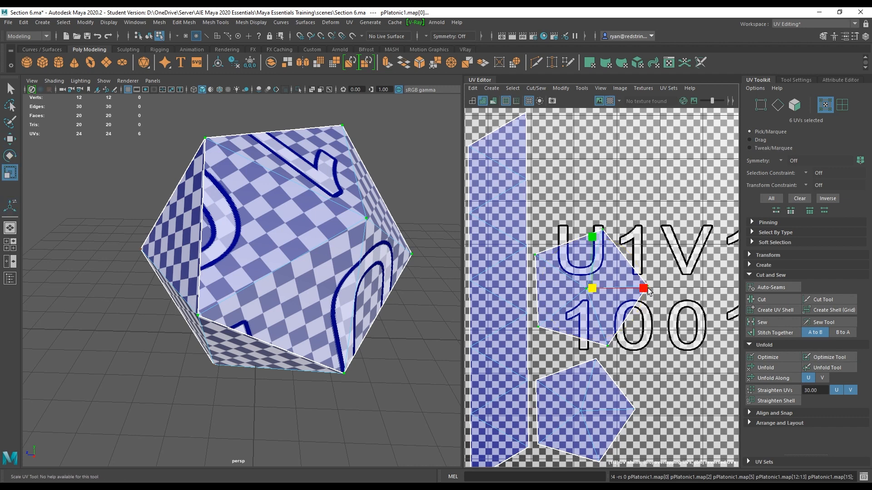
{"action": "left_click_drag", "start_coordinate": [648, 289], "coordinate": [654, 287]}
{"action": "left_click_drag", "start_coordinate": [593, 236], "coordinate": [592, 244]}
{"action": "key", "text": "w"}
{"action": "left_click_drag", "start_coordinate": [594, 285], "coordinate": [609, 287]}
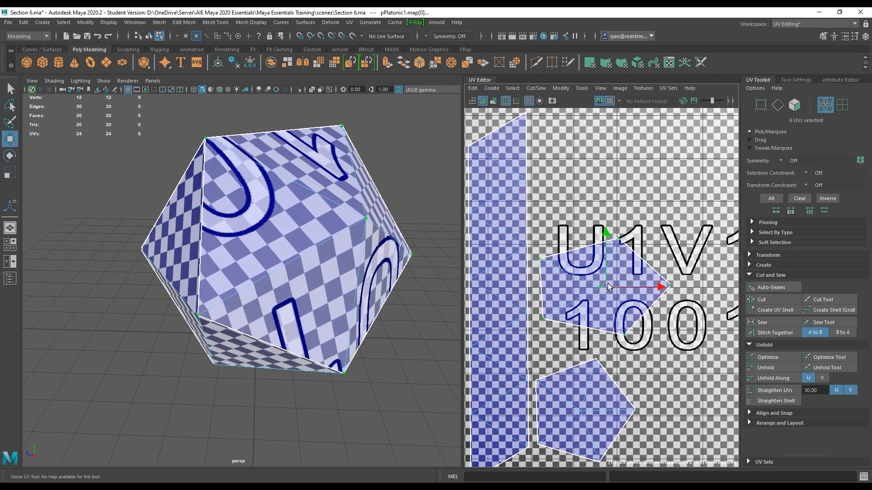
{"action": "mouse_move", "coordinate": [359, 231]}
{"action": "left_mouse_down", "text": "alt"}
{"action": "mouse_move", "coordinate": [368, 267]}
{"action": "mouse_move", "coordinate": [367, 231]}
{"action": "left_mouse_up", "text": "alt"}
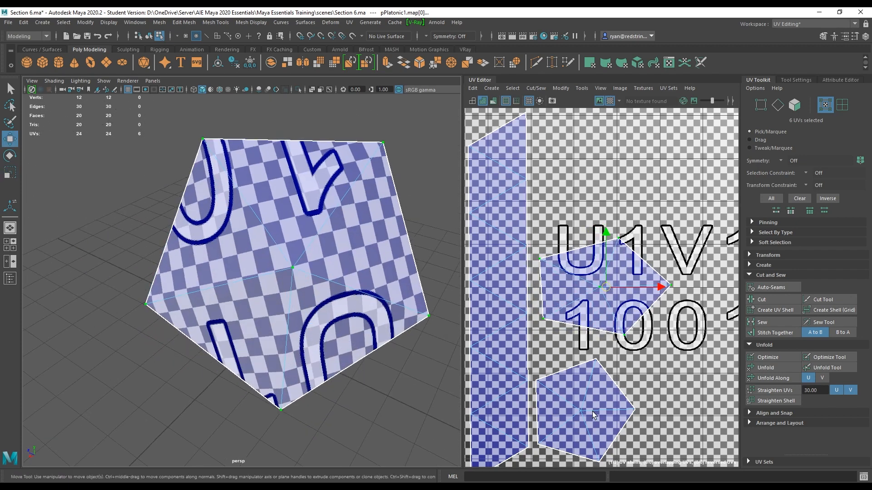
- Widen the lower pentagonal shell, move it up and clear of the strip, and stretch it vertically
{"action": "left_click", "coordinate": [580, 411]}
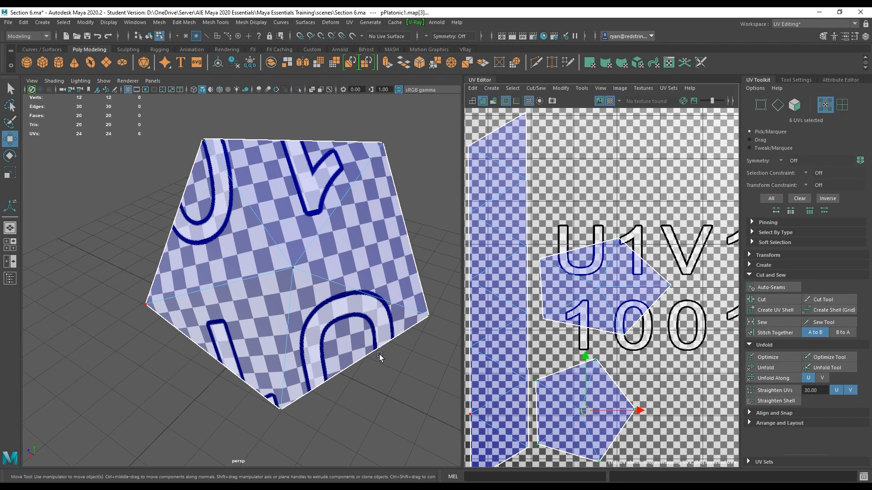
{"action": "left_click_drag", "start_coordinate": [380, 359], "coordinate": [372, 266], "text": "alt"}
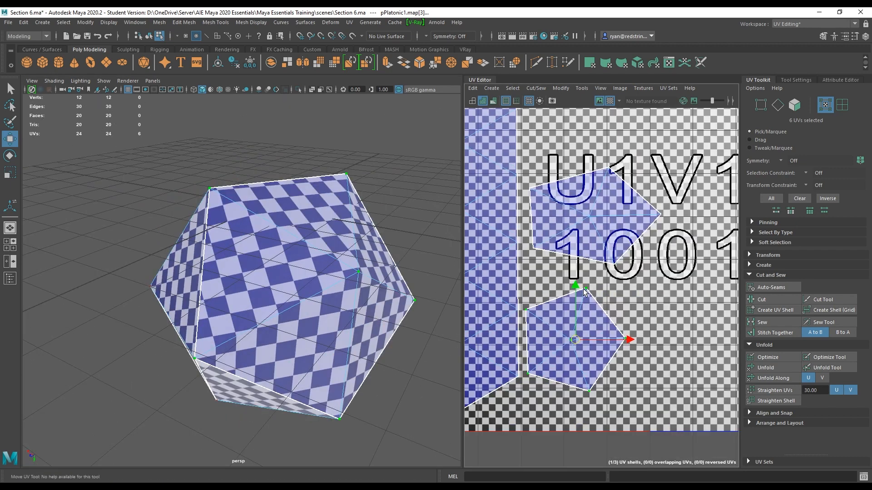
{"action": "key", "text": "r"}
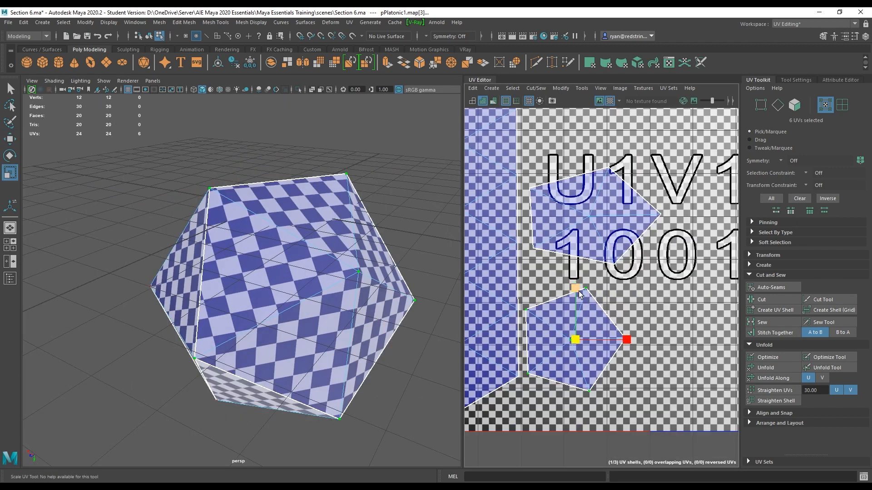
{"action": "left_click_drag", "start_coordinate": [627, 340], "coordinate": [644, 339]}
{"action": "key", "text": "w"}
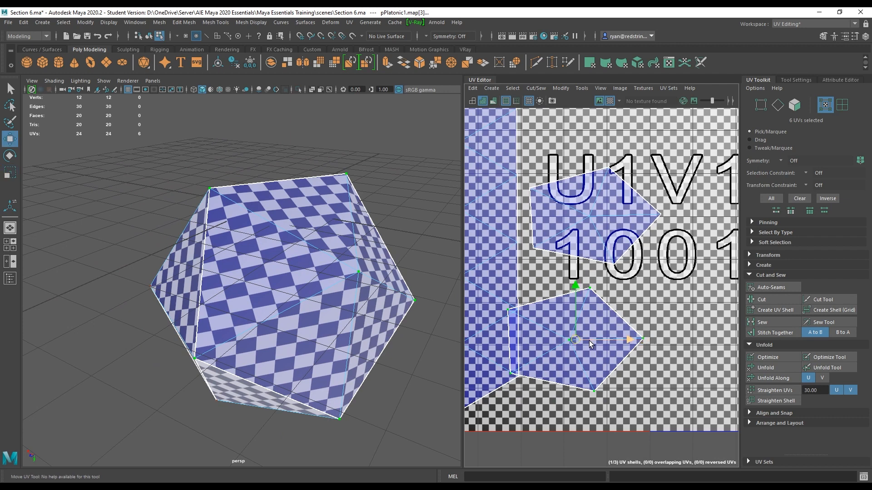
{"action": "left_click_drag", "start_coordinate": [576, 340], "coordinate": [603, 318]}
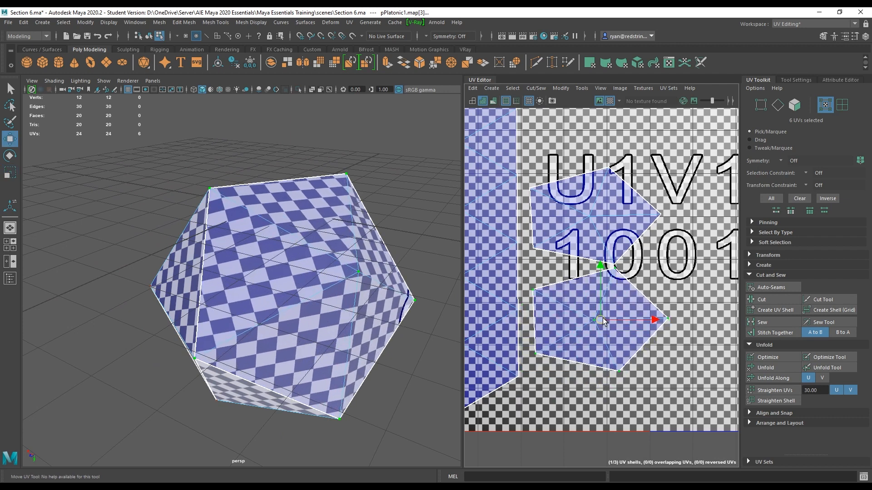
{"action": "key", "text": "r"}
{"action": "left_click_drag", "start_coordinate": [600, 272], "coordinate": [603, 249]}
- Select the upper pentagonal UV shell, stretch it vertically and move it up, clear of the lower pentagon
{"action": "left_click", "coordinate": [590, 216]}
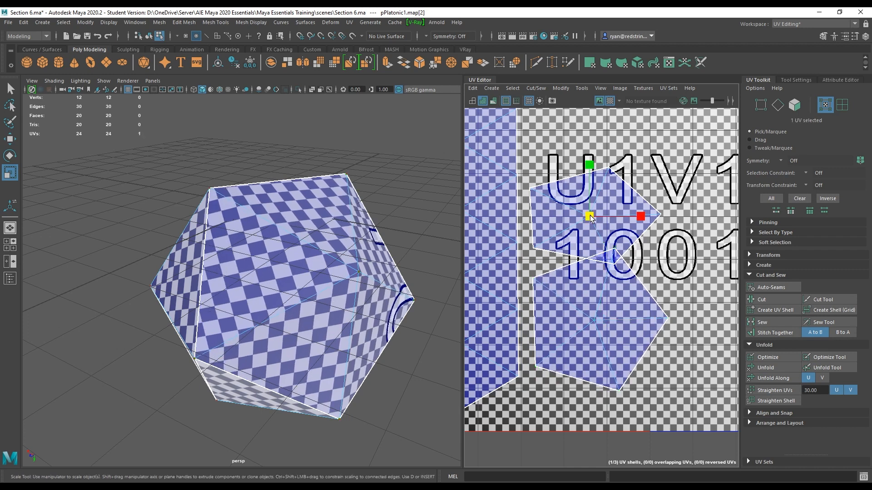
{"action": "left_click_drag", "start_coordinate": [343, 256], "coordinate": [349, 251], "text": "alt"}
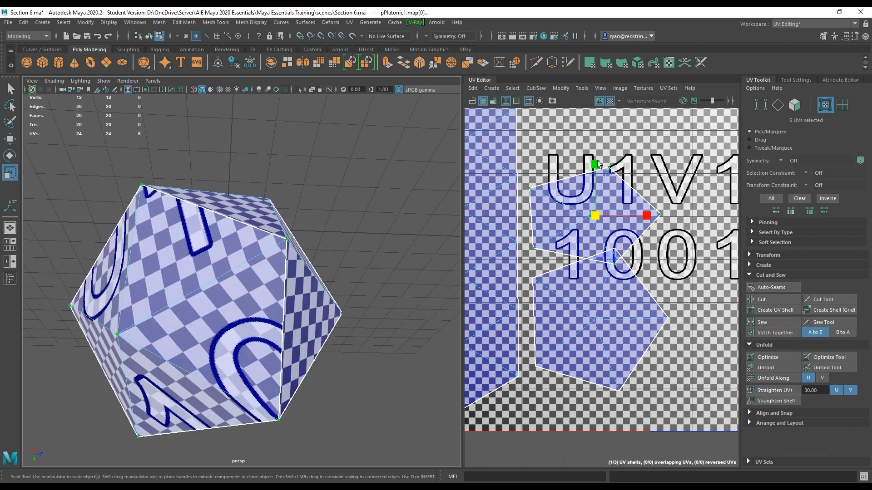
{"action": "left_click_drag", "start_coordinate": [597, 162], "coordinate": [602, 150]}
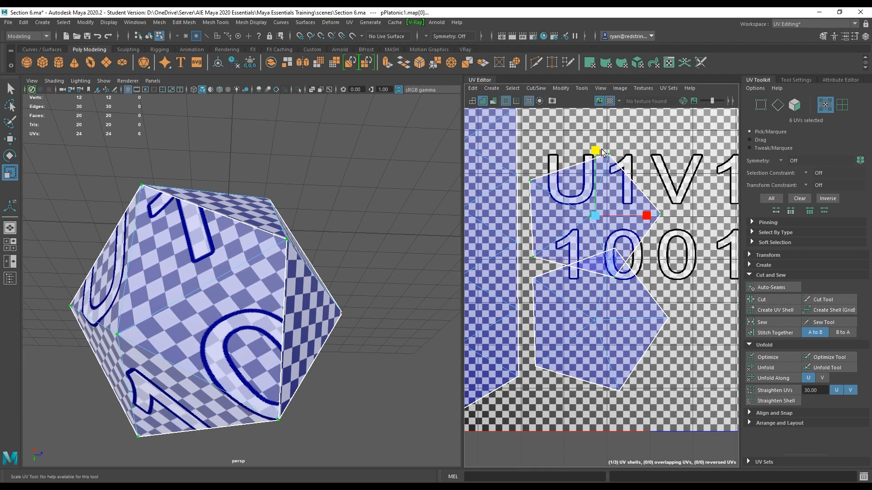
{"action": "key", "text": "w"}
{"action": "left_click_drag", "start_coordinate": [595, 215], "coordinate": [597, 184]}
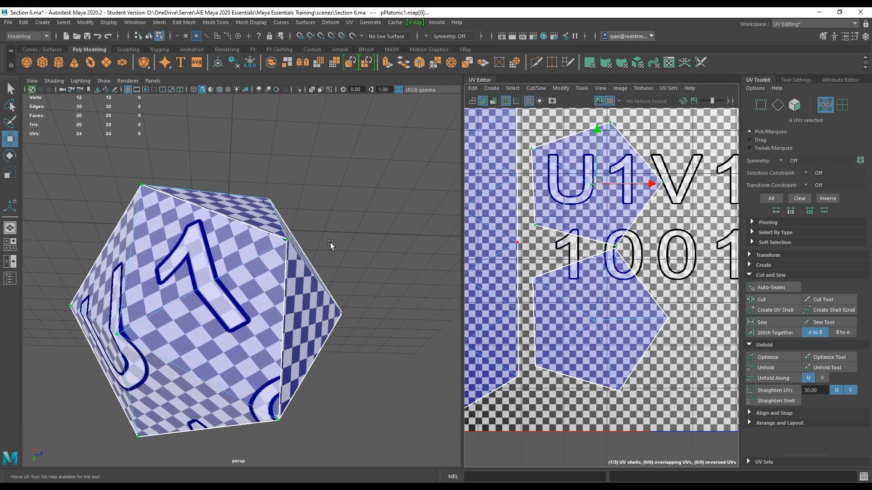
- Select the long strip UV shell and scale it up uniformly to match its checker size to the pentagonal shells
{"action": "left_click_drag", "start_coordinate": [330, 243], "coordinate": [250, 274], "text": "alt"}
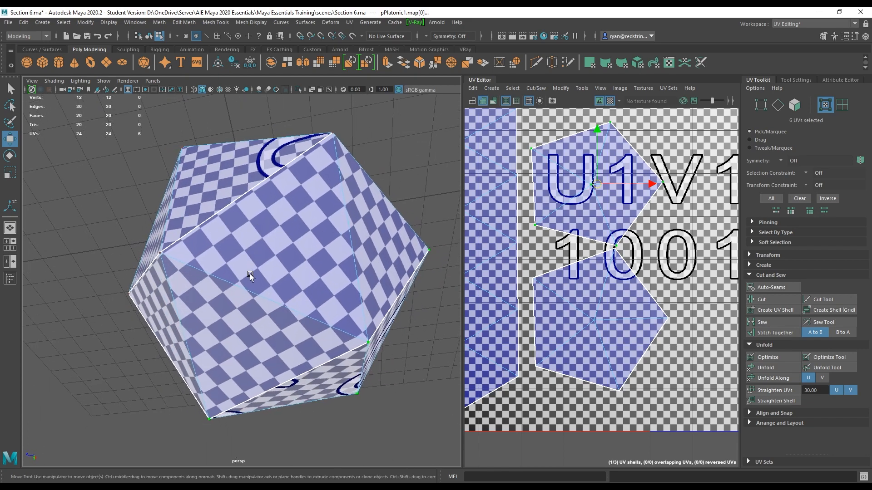
{"action": "left_click_drag", "start_coordinate": [333, 220], "coordinate": [295, 253], "text": "alt"}
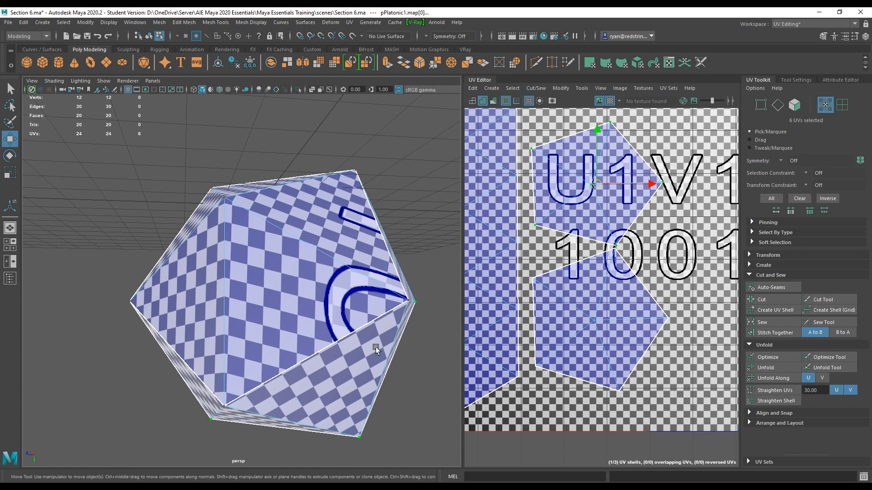
{"action": "left_click_drag", "start_coordinate": [375, 347], "coordinate": [444, 347], "text": "alt"}
{"action": "right_click_drag", "start_coordinate": [686, 323], "coordinate": [583, 274], "text": "alt"}
{"action": "middle_click_drag", "start_coordinate": [583, 275], "coordinate": [529, 296], "text": "alt"}
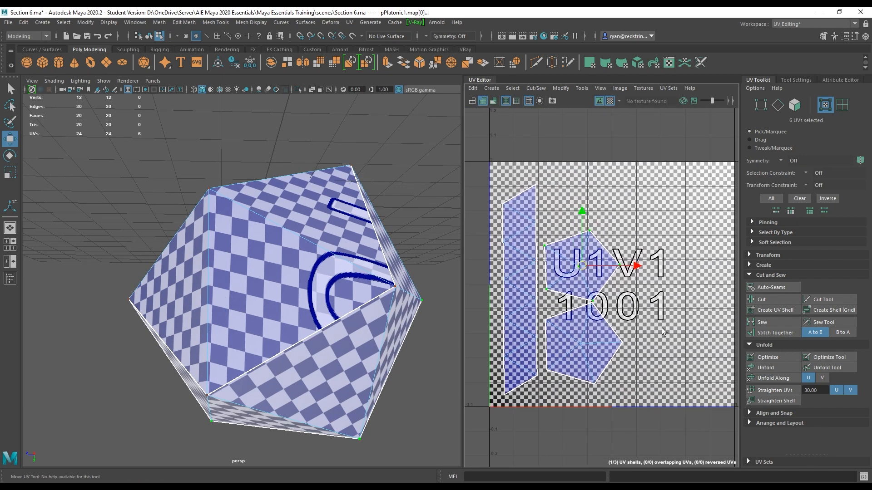
{"action": "middle_click_drag", "start_coordinate": [667, 299], "coordinate": [654, 303], "text": "alt"}
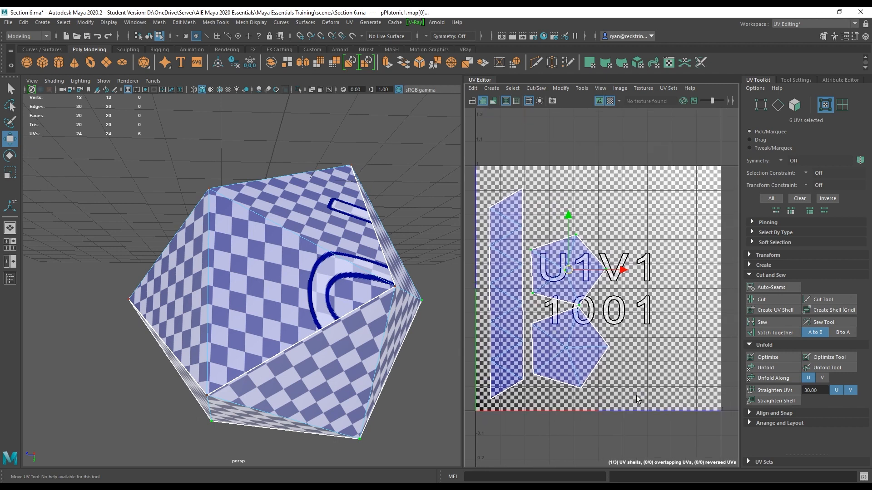
{"action": "double_click", "coordinate": [509, 227]}
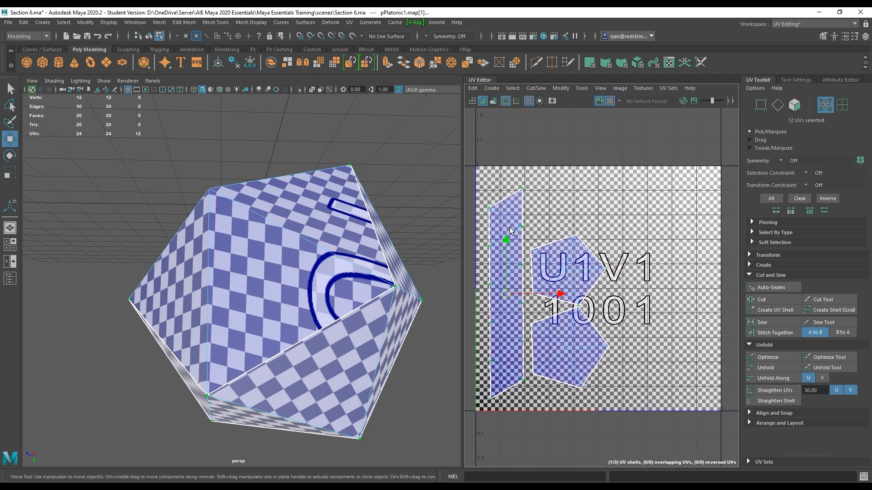
{"action": "left_click_drag", "start_coordinate": [359, 313], "coordinate": [413, 296], "text": "alt"}
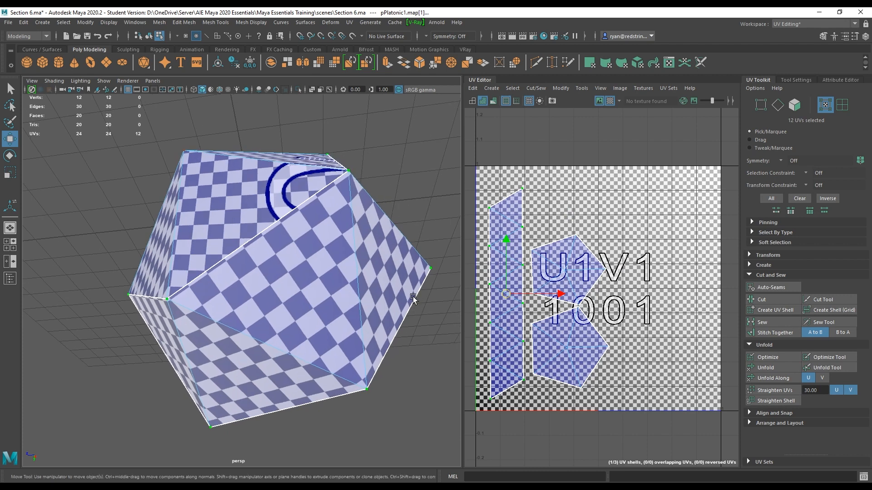
{"action": "key", "text": "r"}
{"action": "mouse_move", "coordinate": [508, 295]}
{"action": "left_mouse_down"}
{"action": "mouse_move", "coordinate": [526, 296]}
{"action": "mouse_move", "coordinate": [515, 296]}
{"action": "left_mouse_up"}
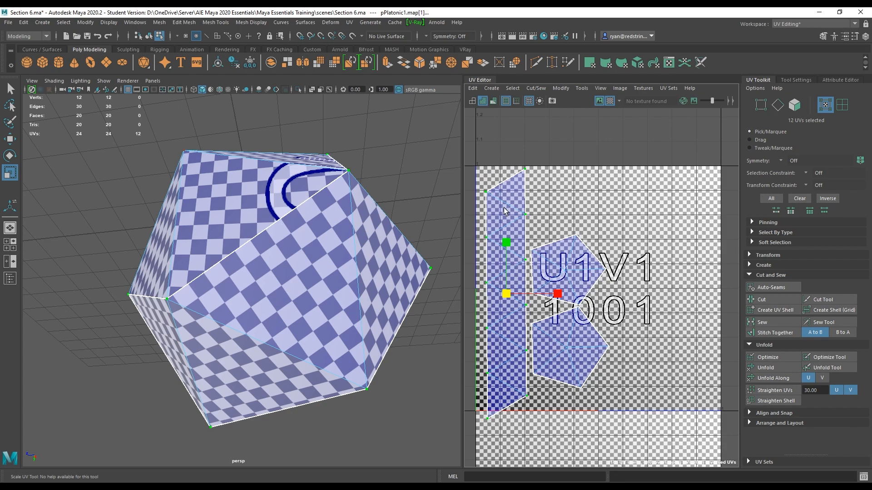
- Select all three UV shells and scale them down together to fit inside the 0–1 UV space
{"action": "scroll", "coordinate": [636, 331], "scroll_direction": "down", "scroll_amount": 3}
{"action": "left_click_drag", "start_coordinate": [504, 196], "coordinate": [661, 468]}
{"action": "left_click_drag", "start_coordinate": [573, 307], "coordinate": [568, 297]}
{"action": "key", "text": "w"}
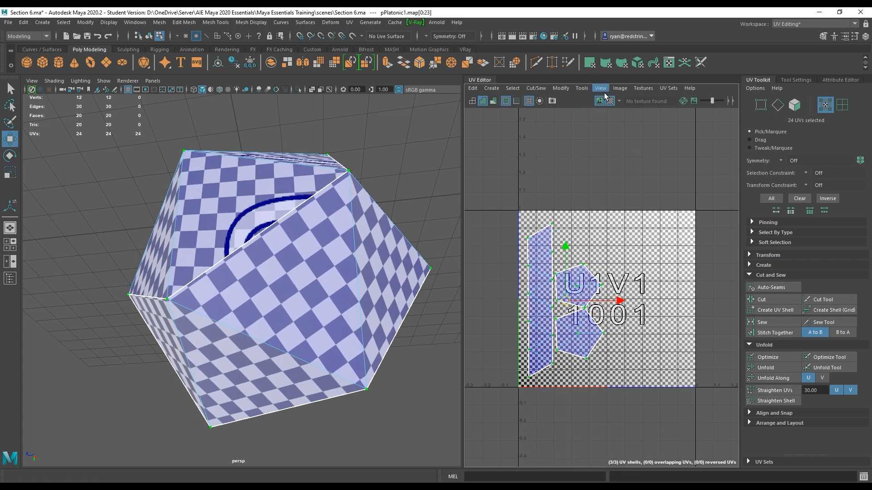
- Hide the texture image behind the UV shells, then return to object mode and reselect the platonic solid
{"action": "left_click", "coordinate": [599, 101]}
{"action": "right_click_drag", "start_coordinate": [250, 205], "coordinate": [290, 195]}
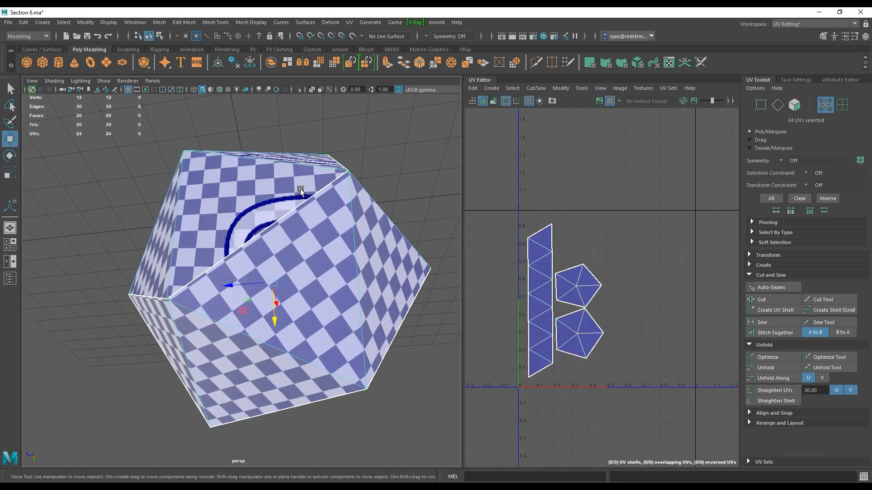
{"action": "left_click", "coordinate": [390, 182]}
{"action": "left_click_drag", "start_coordinate": [391, 181], "coordinate": [329, 237], "text": "alt"}
{"action": "left_click", "coordinate": [295, 264]}
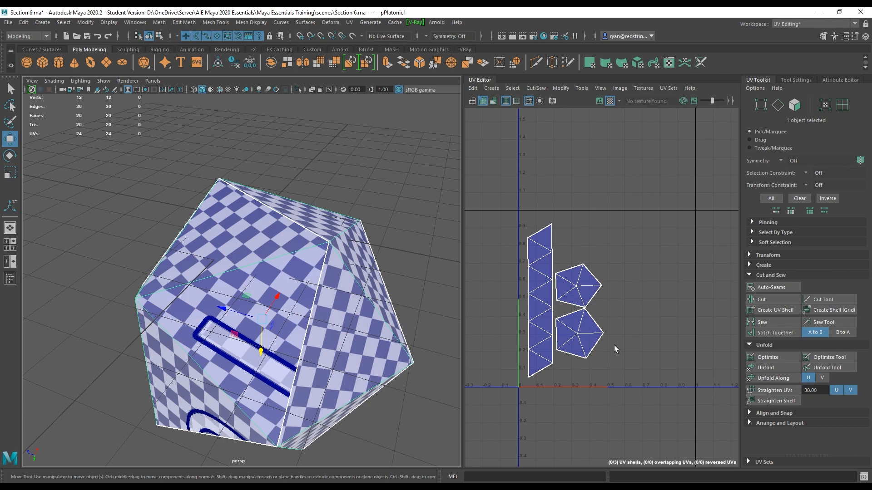
- Inspect the checker pattern around the platonic solid and widen the perspective viewport by narrowing the UV Editor
{"action": "left_click_drag", "start_coordinate": [272, 240], "coordinate": [393, 300], "text": "alt"}
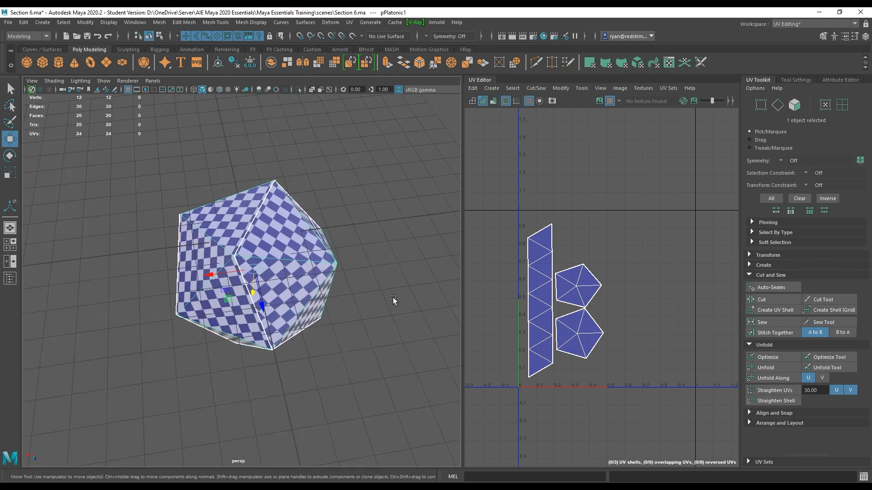
{"action": "left_click_drag", "start_coordinate": [313, 260], "coordinate": [390, 228], "text": "alt"}
{"action": "left_click_drag", "start_coordinate": [272, 344], "coordinate": [223, 204], "text": "alt"}
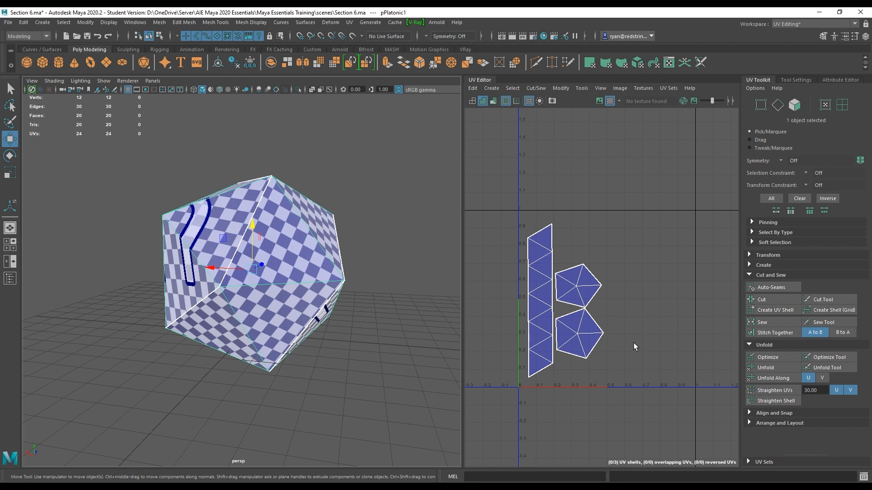
{"action": "scroll", "coordinate": [634, 342], "scroll_direction": "down", "scroll_amount": 1}
{"action": "left_click_drag", "start_coordinate": [463, 160], "coordinate": [583, 165]}
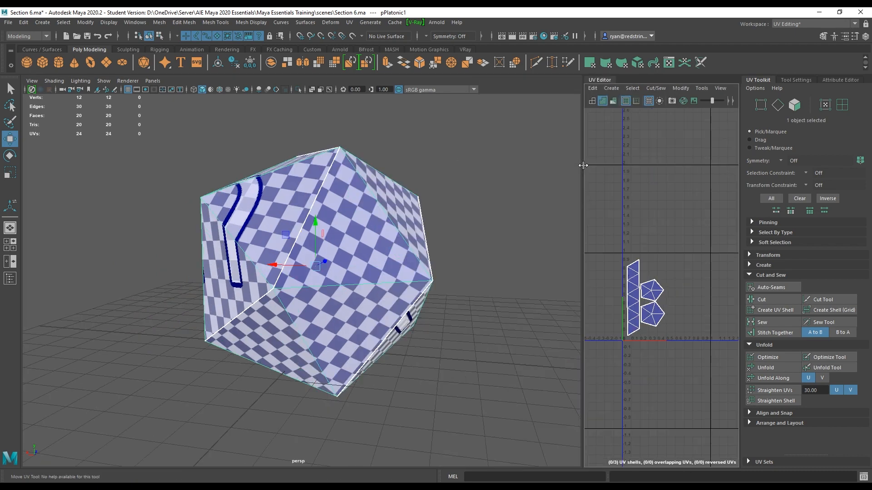
{"action": "middle_click_drag", "start_coordinate": [376, 178], "coordinate": [401, 215], "text": "alt"}
{"action": "mouse_move", "coordinate": [401, 215]}
{"action": "right_mouse_down", "text": "alt"}
{"action": "mouse_move", "coordinate": [408, 236]}
{"action": "mouse_move", "coordinate": [399, 229]}
{"action": "right_mouse_up", "text": "alt"}
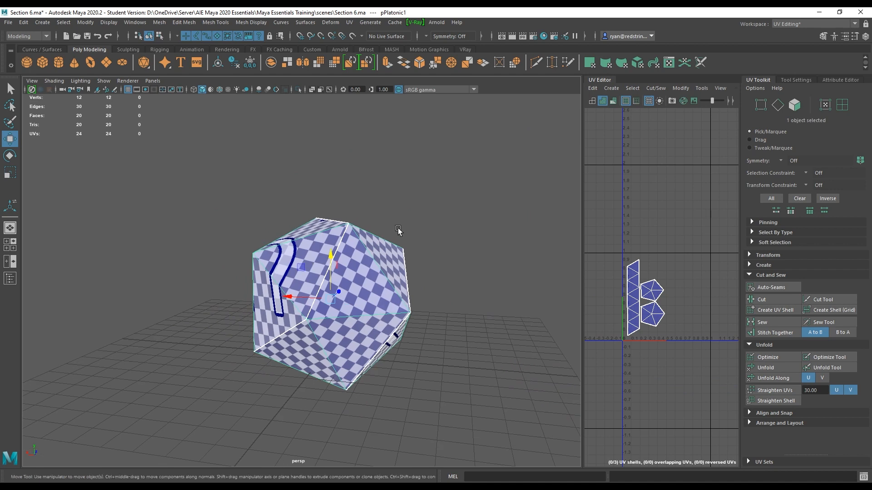